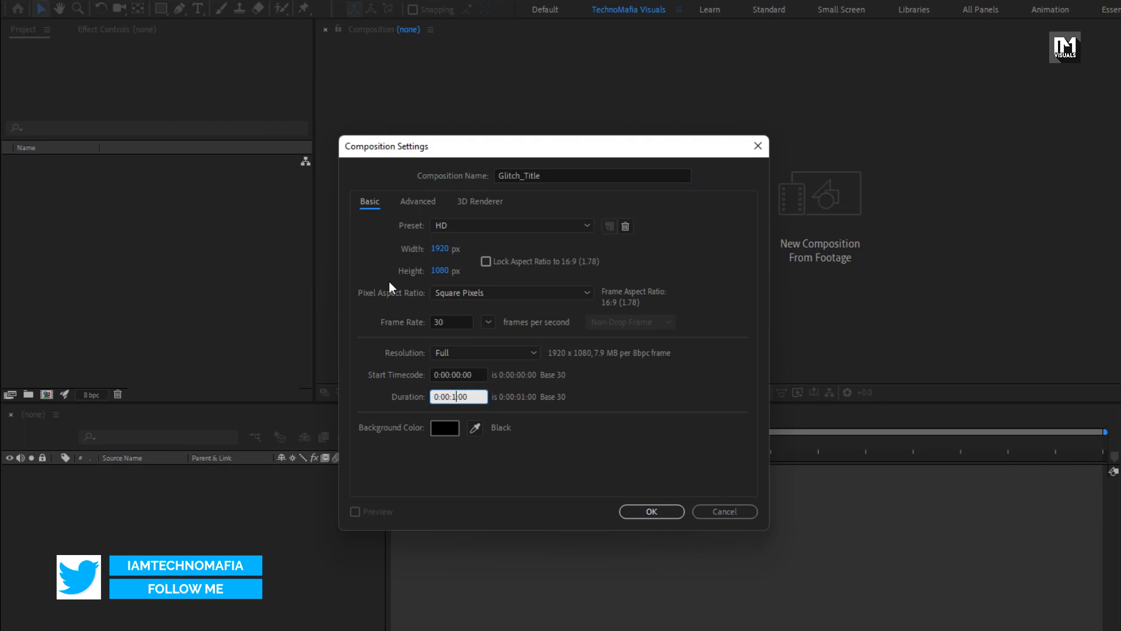
# Set the composition's duration to 0:00:05:00 and create it, fitting the whole frame in the viewer
pyautogui.write('05:')
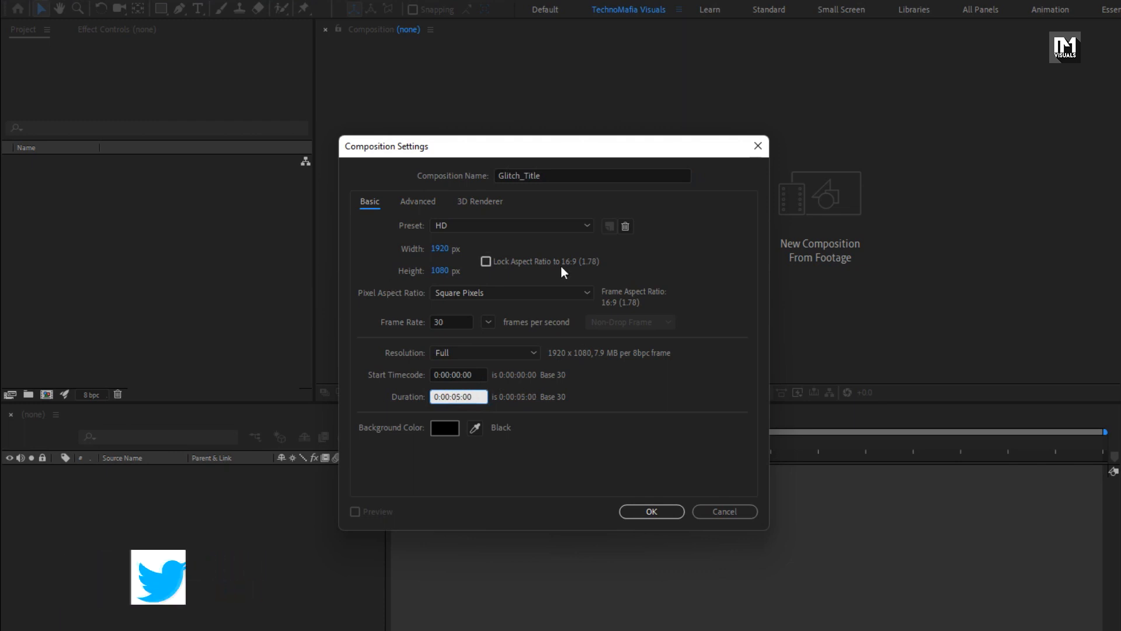
pyautogui.click(641, 511)
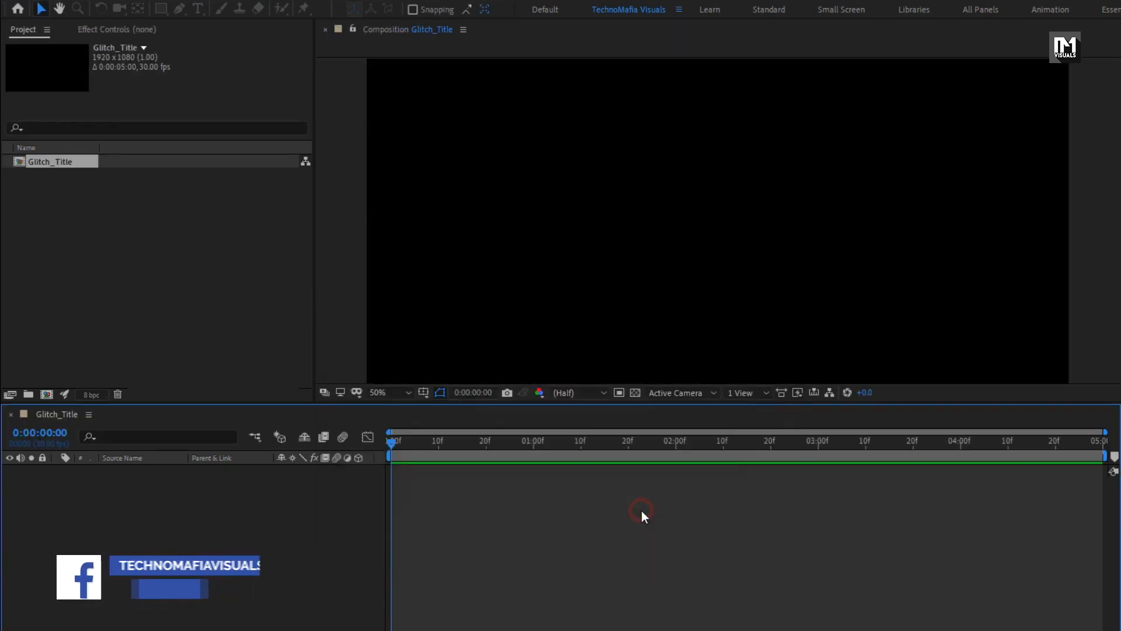
pyautogui.click(398, 392)
pyautogui.click(402, 425)
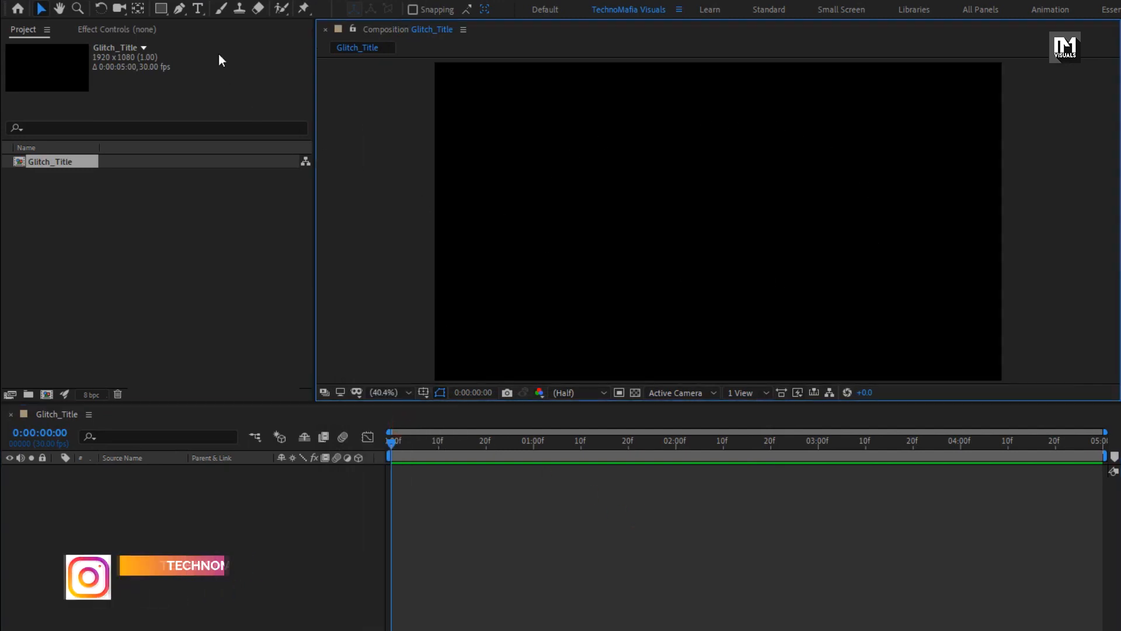
# Add a text layer reading CHARLIEZ in the upper part of the composition
pyautogui.click(198, 9)
pyautogui.click(627, 188)
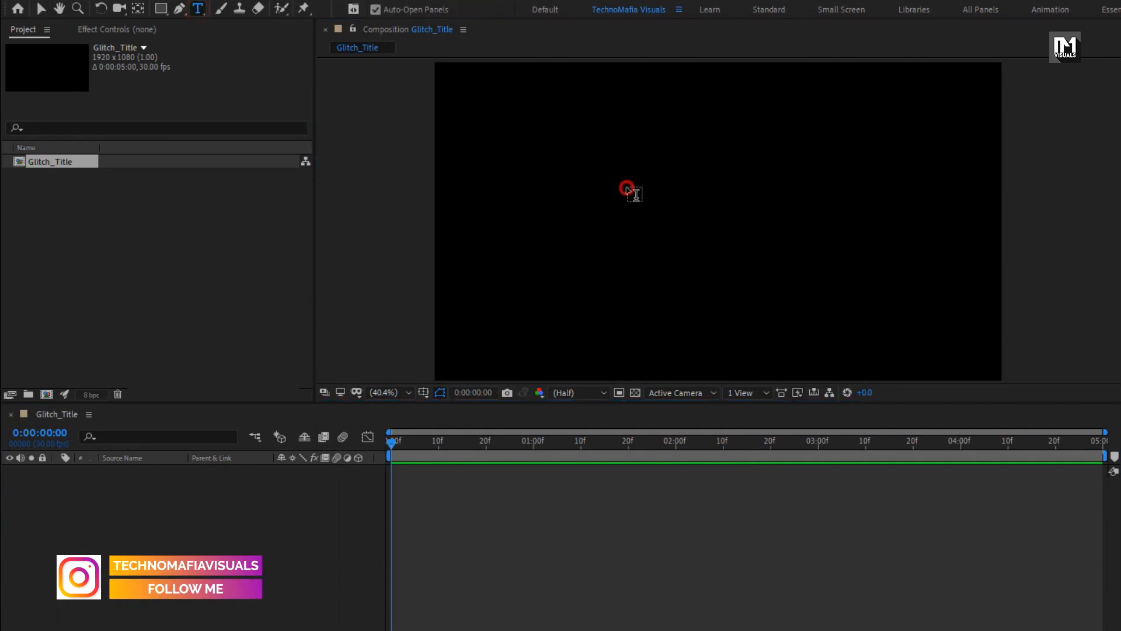
pyautogui.write('CH')
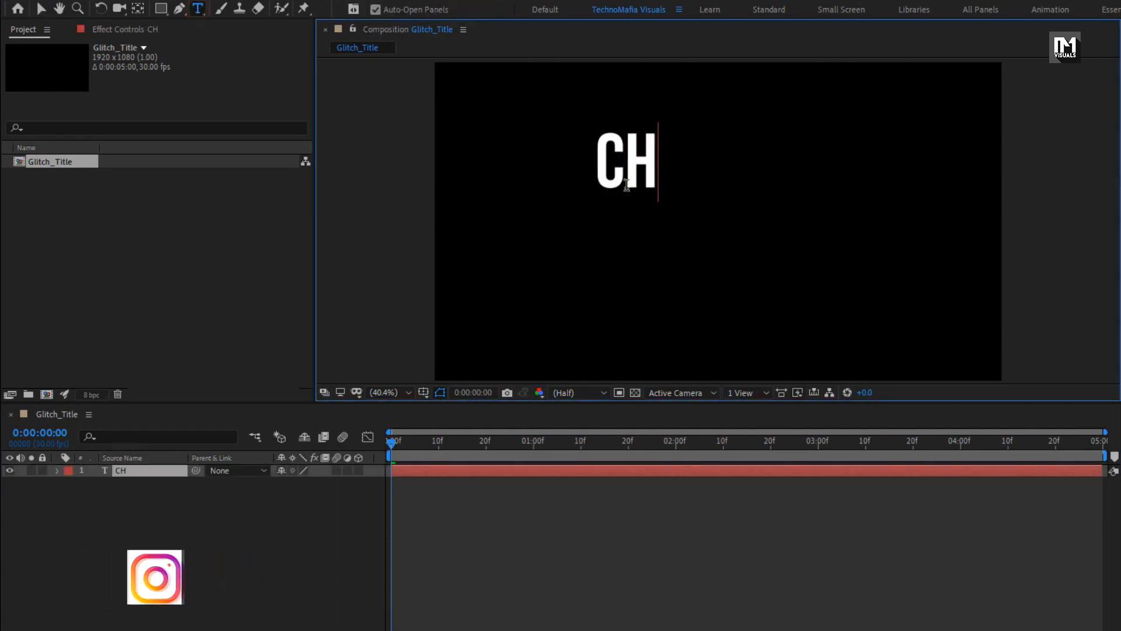
pyautogui.write('AR')
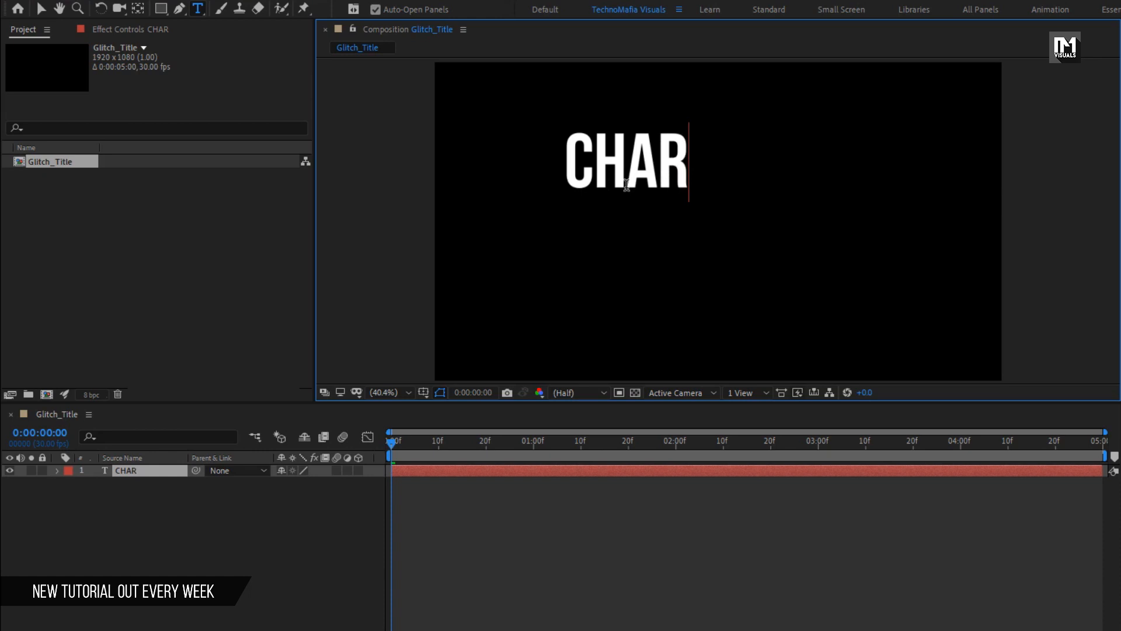
pyautogui.write('LIEZ')
pyautogui.press('KP_Enter')
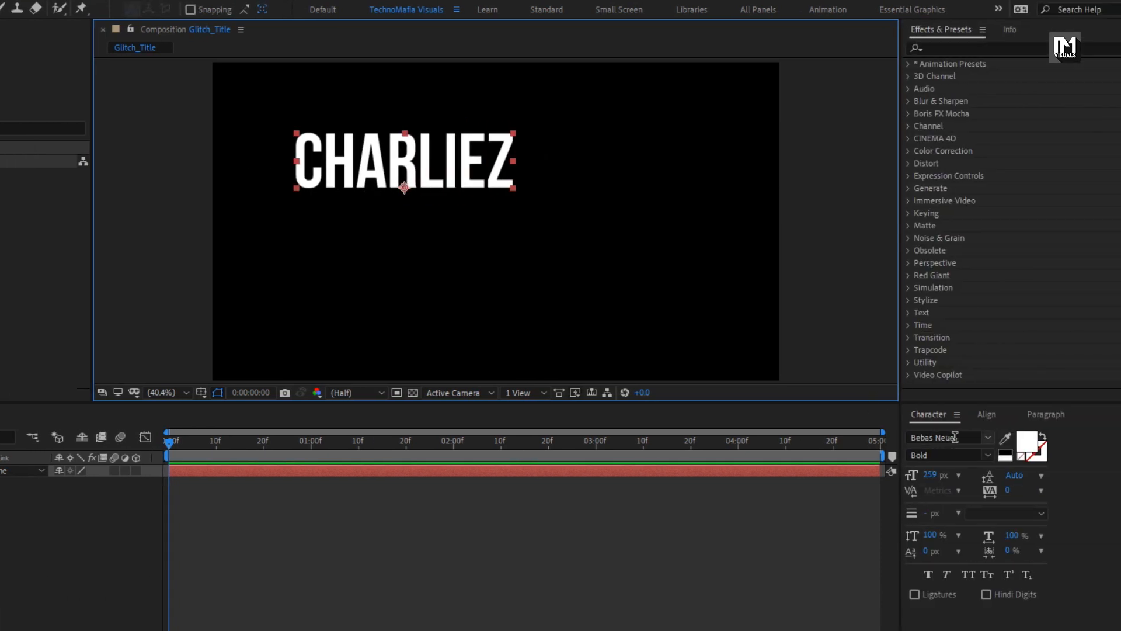
# Change the CHARLIEZ text's font to Montserrat Bold
pyautogui.click(956, 438)
pyautogui.write('mont')
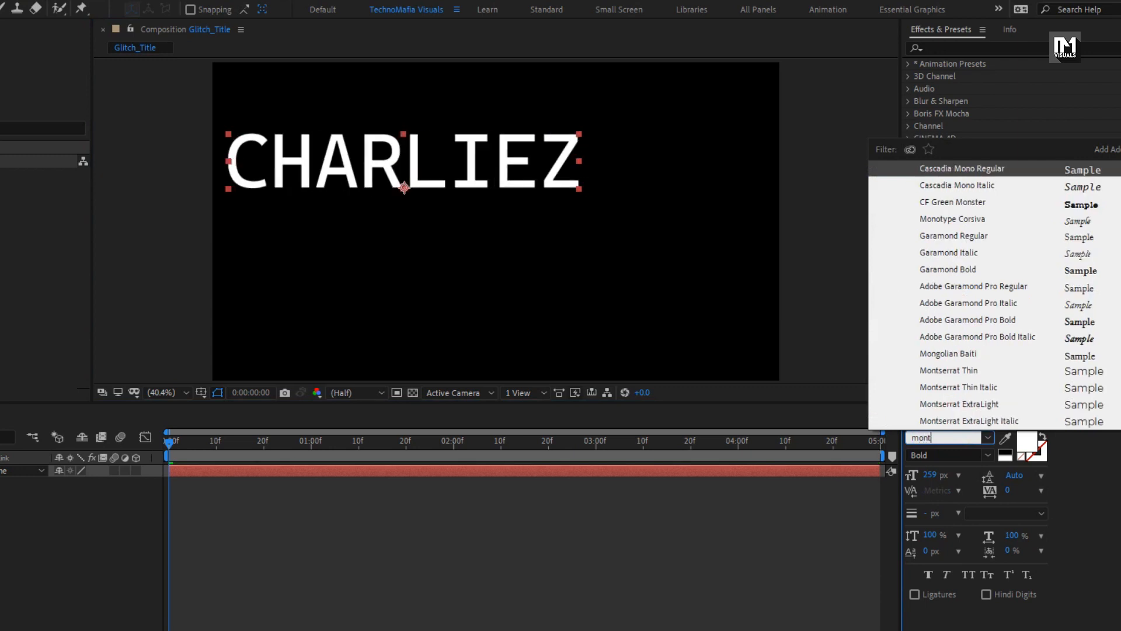
pyautogui.write('s')
pyautogui.click(954, 372)
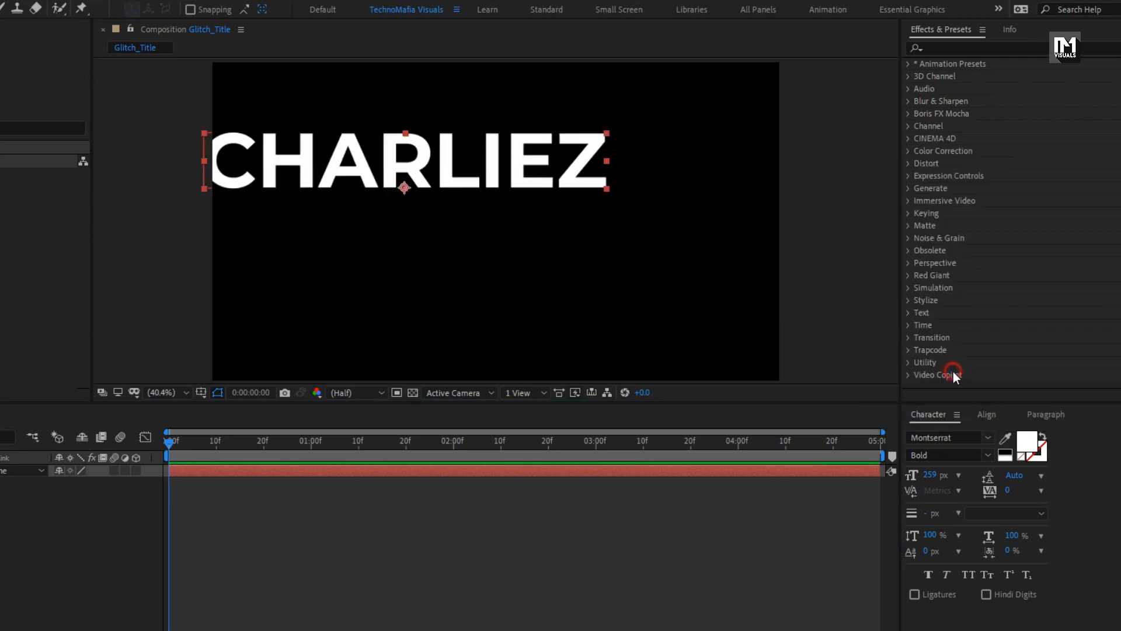
# Reduce the CHARLIEZ text to 160 px and place it slightly above and left of the frame's centre
pyautogui.moveTo(333, 171); pyautogui.dragTo(384, 221)
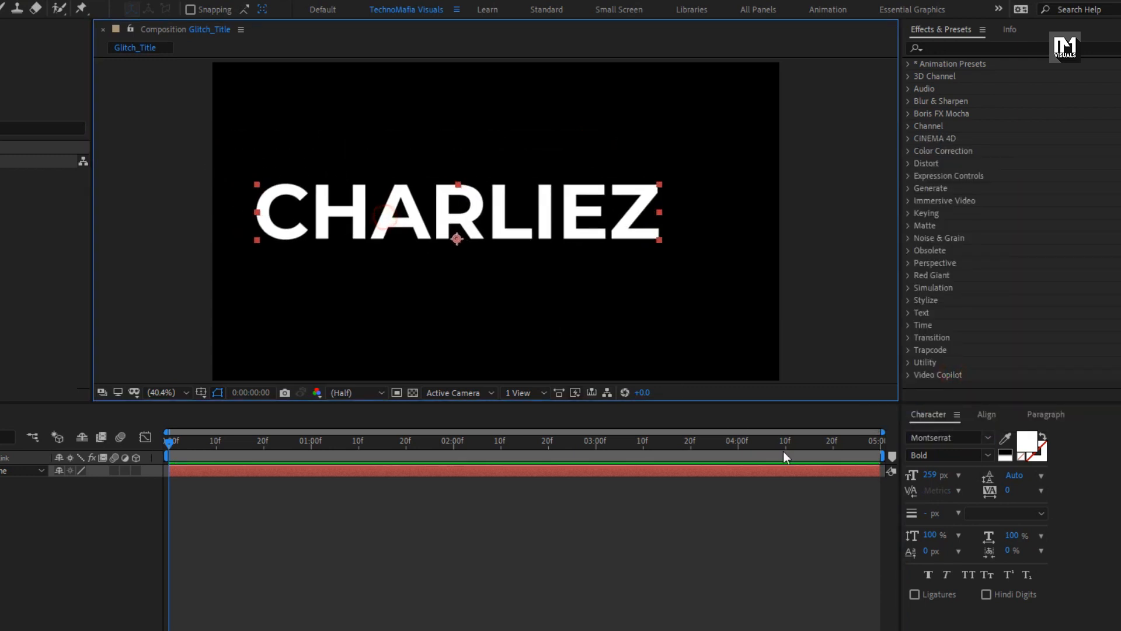
pyautogui.moveTo(941, 480); pyautogui.dragTo(868, 480)
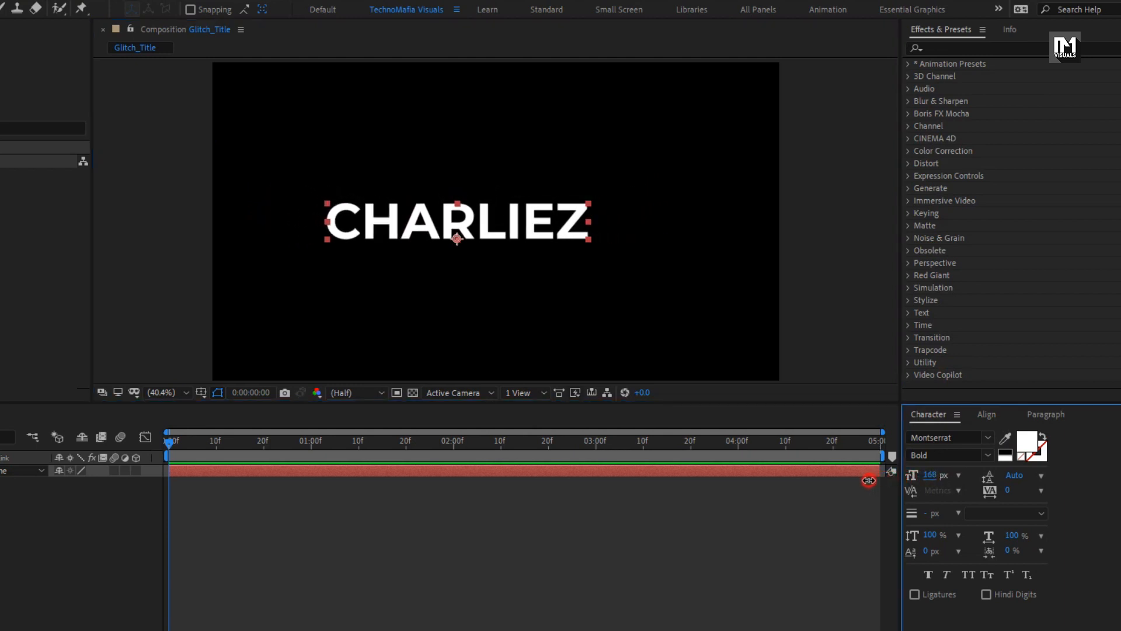
pyautogui.moveTo(433, 231); pyautogui.dragTo(416, 189)
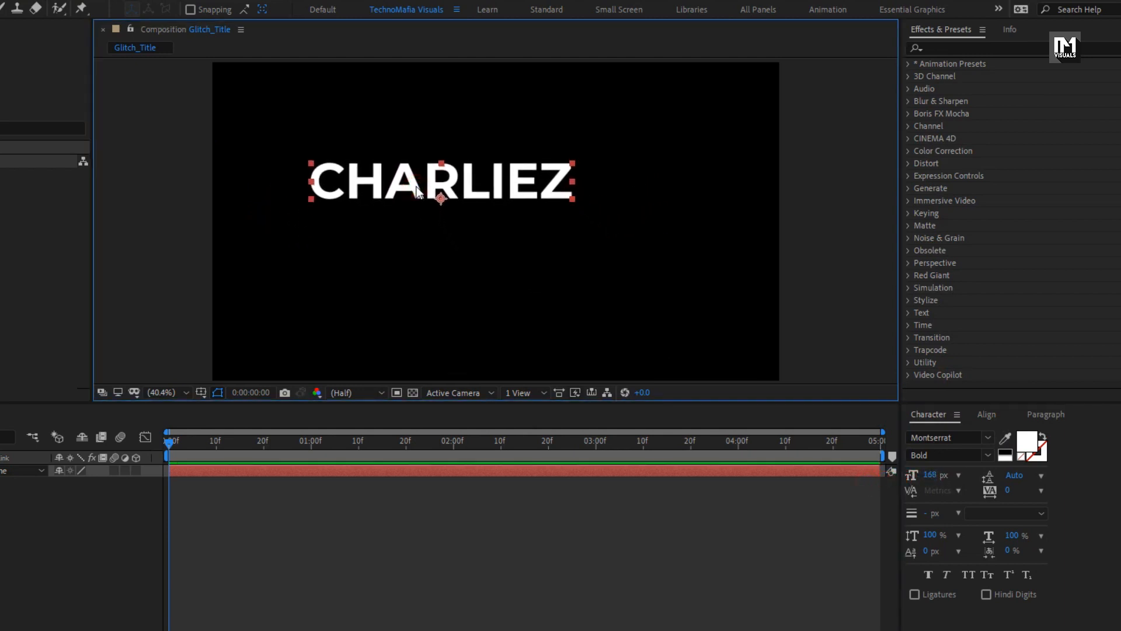
pyautogui.moveTo(928, 480); pyautogui.dragTo(920, 478)
pyautogui.moveTo(403, 187); pyautogui.dragTo(380, 202)
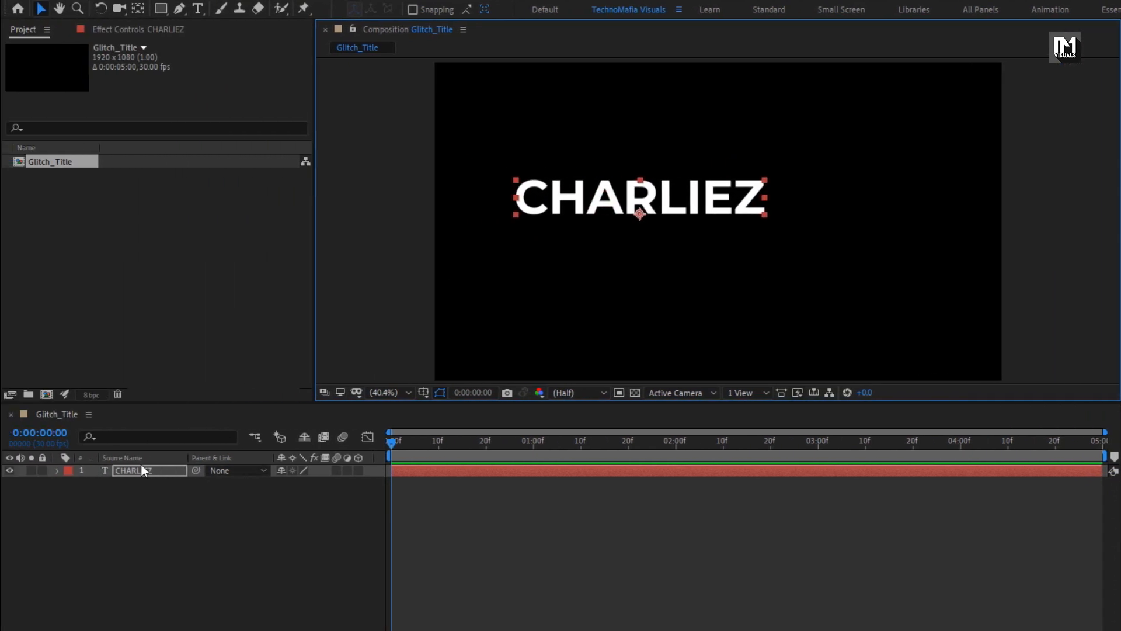
# Duplicate the CHARLIEZ text layer and move the copy below and to the right of the original
pyautogui.click(138, 470)
pyautogui.hotkey('ctrl', 'd')
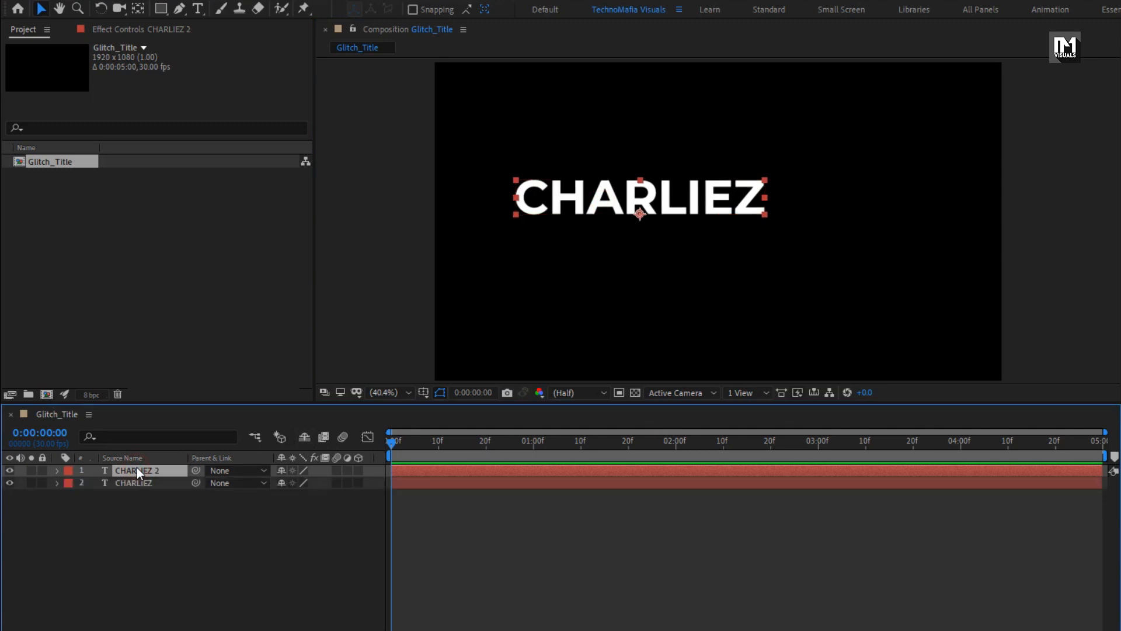
pyautogui.moveTo(587, 213); pyautogui.dragTo(684, 261)
# Change the duplicated text to THERON and nudge it up closer beneath CHARLIEZ
pyautogui.doubleClick(685, 261)
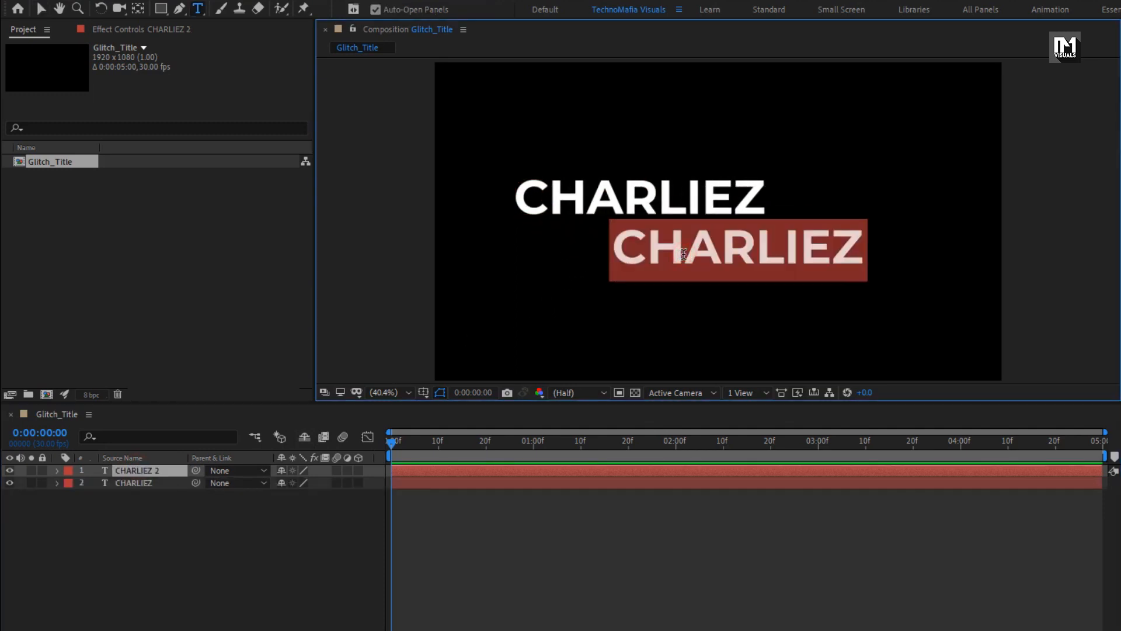
pyautogui.write('THERON')
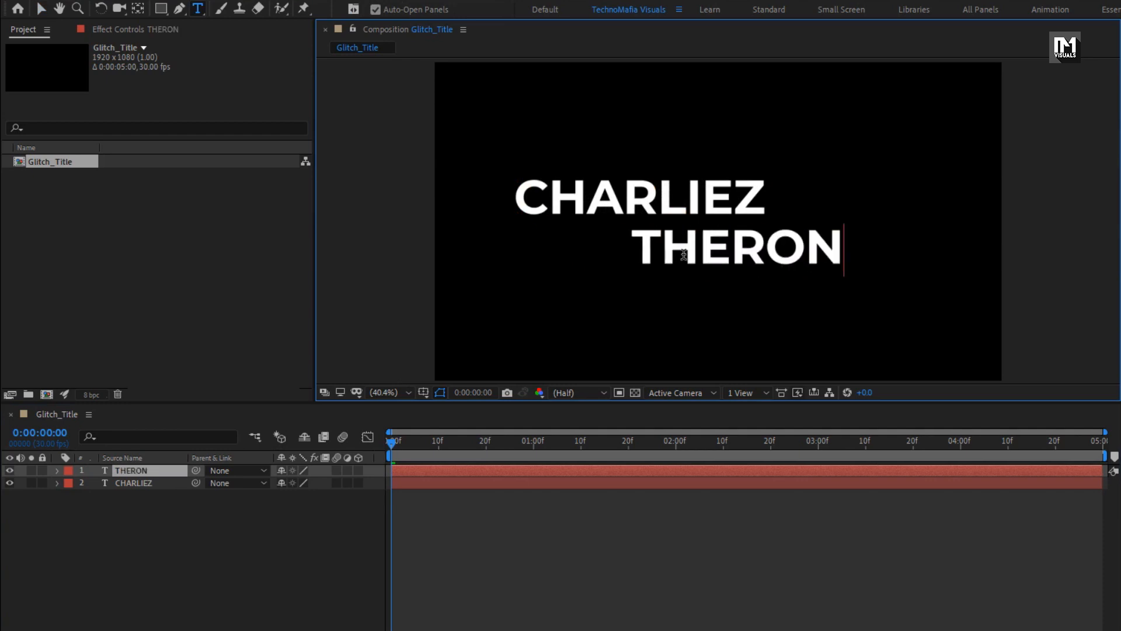
pyautogui.press('Escape')
pyautogui.press('v')
pyautogui.moveTo(674, 251); pyautogui.dragTo(675, 246)
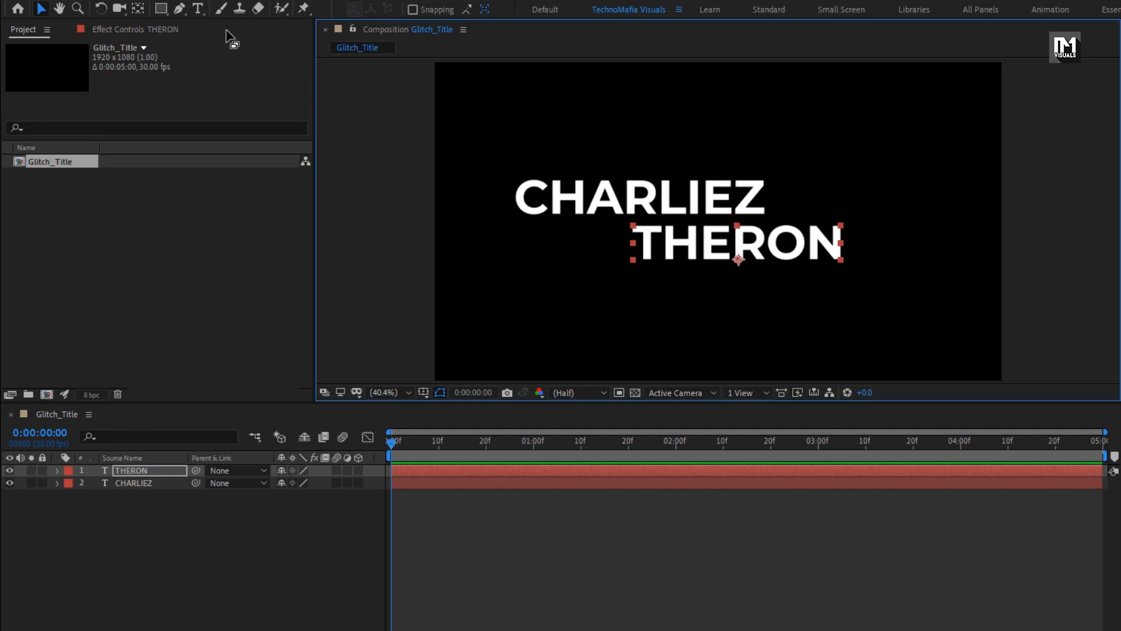
# Add a new text layer reading ACTRESS above and to the right of CHARLIEZ
pyautogui.click(198, 8)
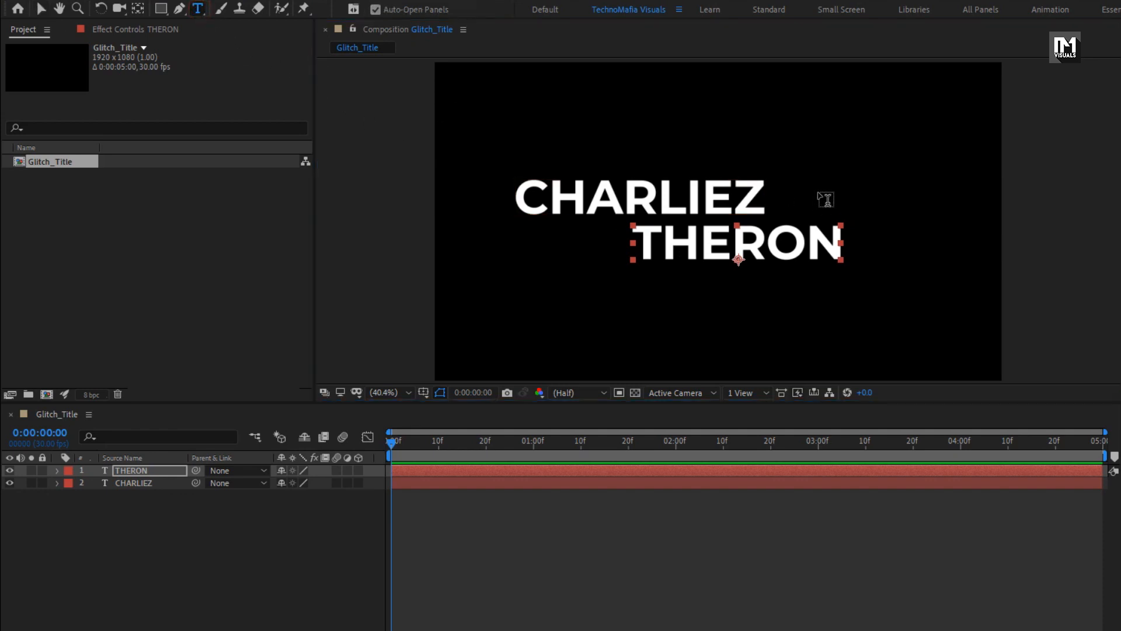
pyautogui.click(829, 171)
pyautogui.write('AC')
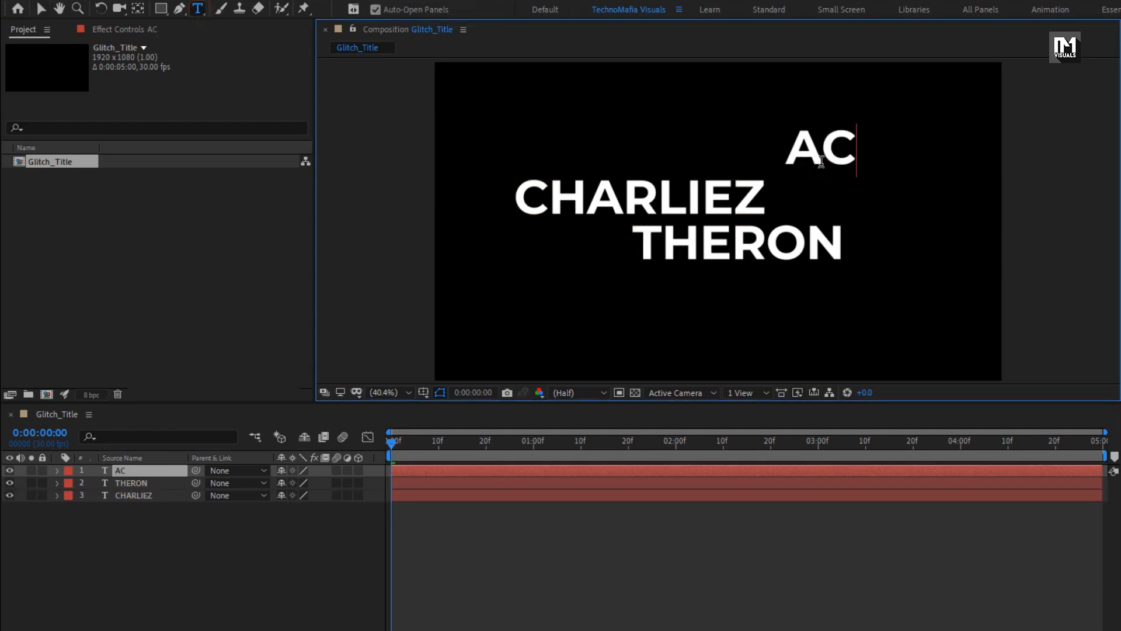
pyautogui.write('TRESS')
pyautogui.press('Escape')
pyautogui.press('v')
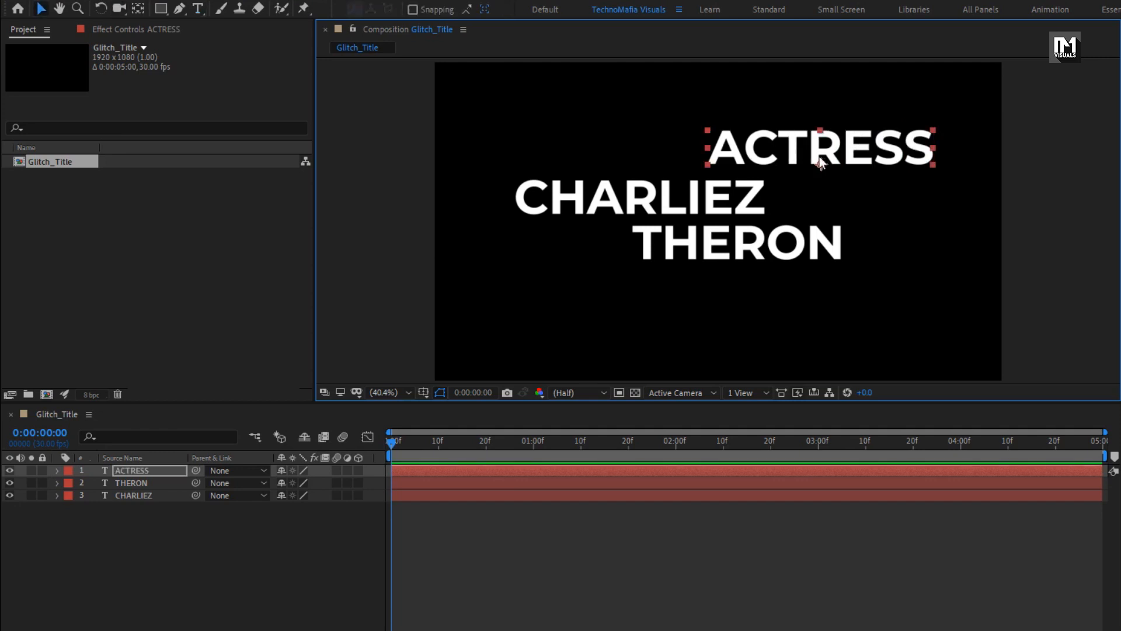
# Reduce the ACTRESS text to 69 px and move it to the right of CHARLIEZ
pyautogui.moveTo(818, 165); pyautogui.dragTo(873, 216)
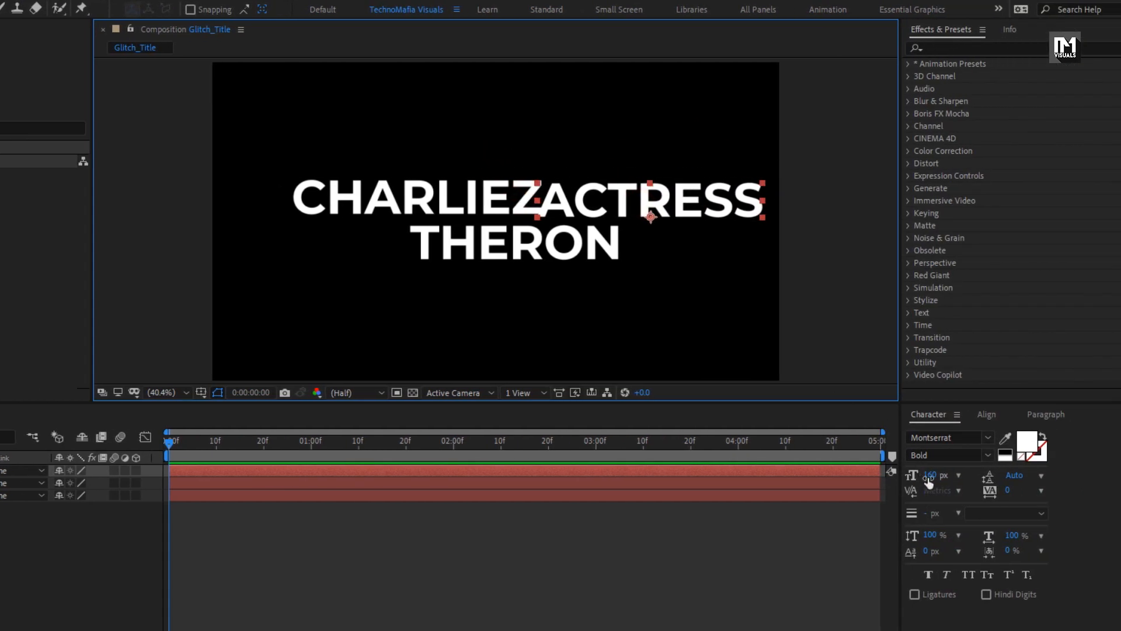
pyautogui.moveTo(929, 478); pyautogui.dragTo(841, 471)
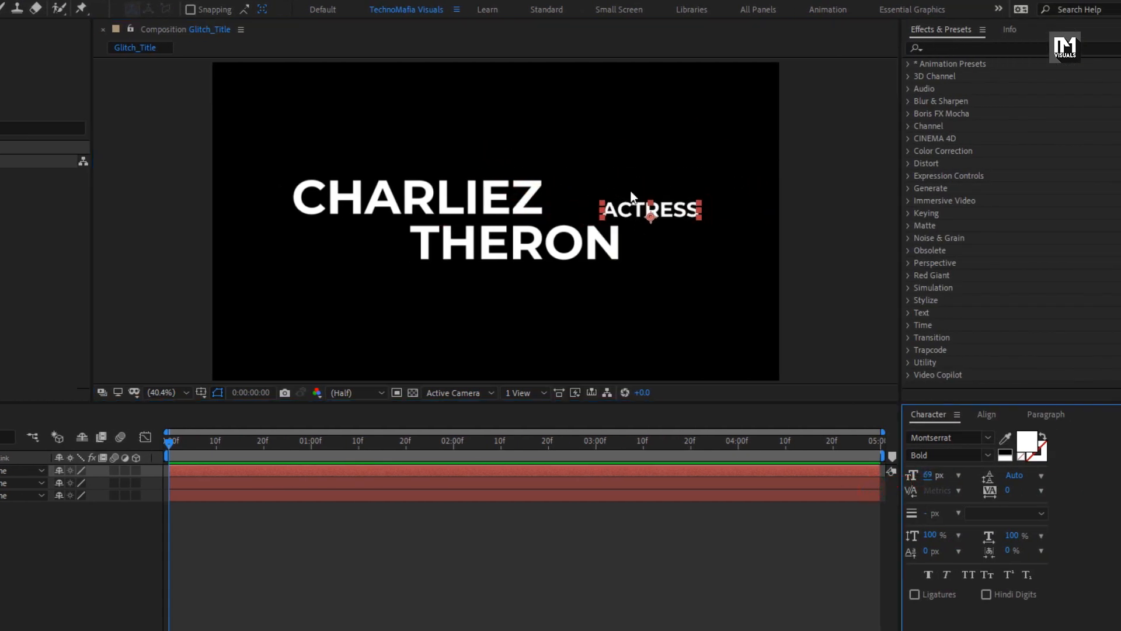
pyautogui.click(631, 215)
pyautogui.moveTo(632, 217); pyautogui.dragTo(585, 215)
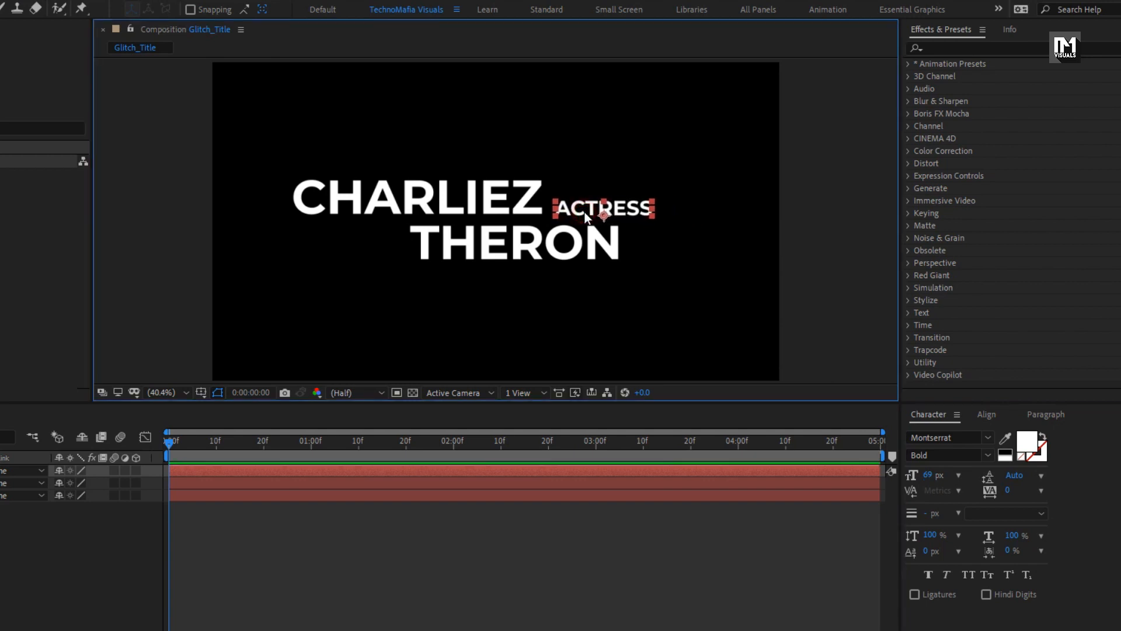
# Set the ACTRESS text to Medium weight at 49 px and place it right after CHARLIEZ
pyautogui.click(989, 456)
pyautogui.click(940, 295)
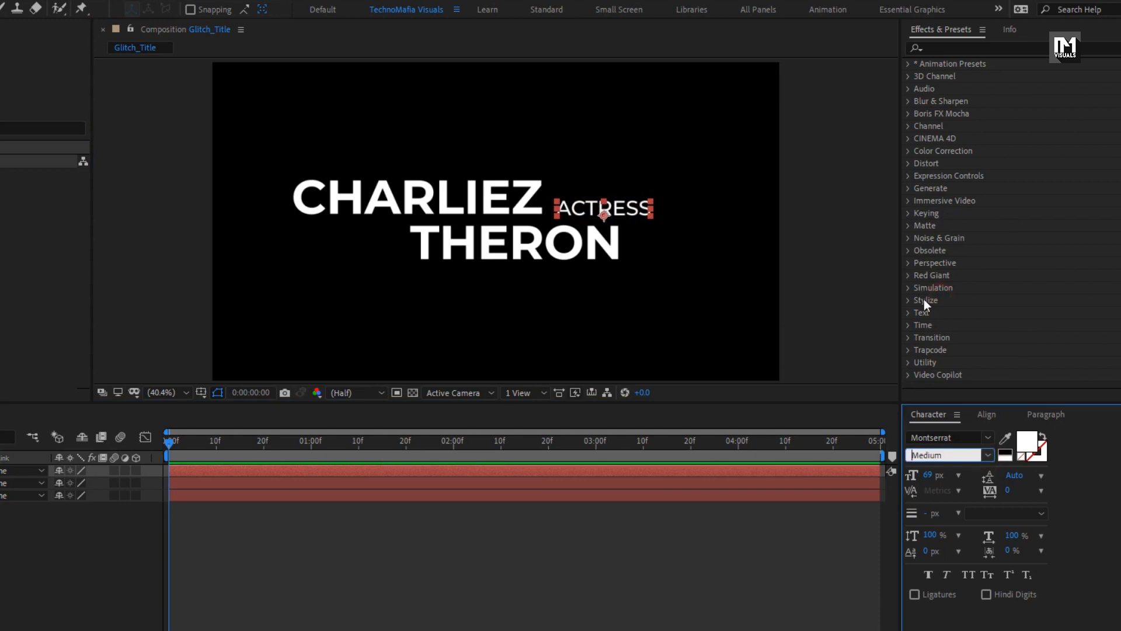
pyautogui.moveTo(579, 207); pyautogui.dragTo(575, 203)
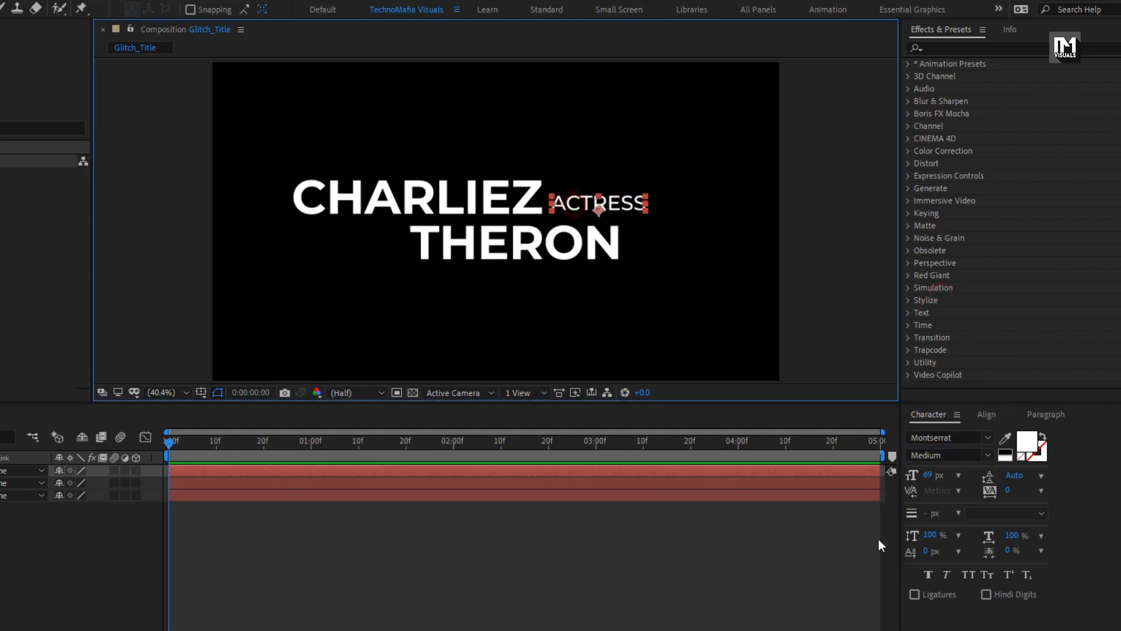
pyautogui.moveTo(931, 480); pyautogui.dragTo(909, 479)
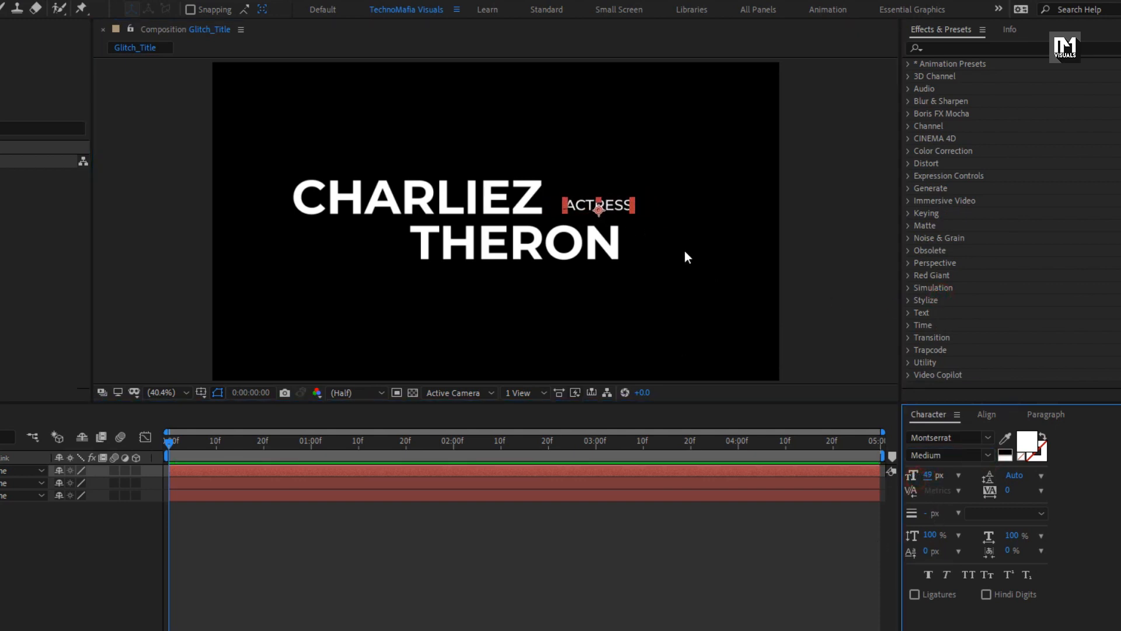
pyautogui.moveTo(576, 211); pyautogui.dragTo(560, 211)
# Duplicate the ACTRESS text layer and place the copy to the left of THERON
pyautogui.press('/')
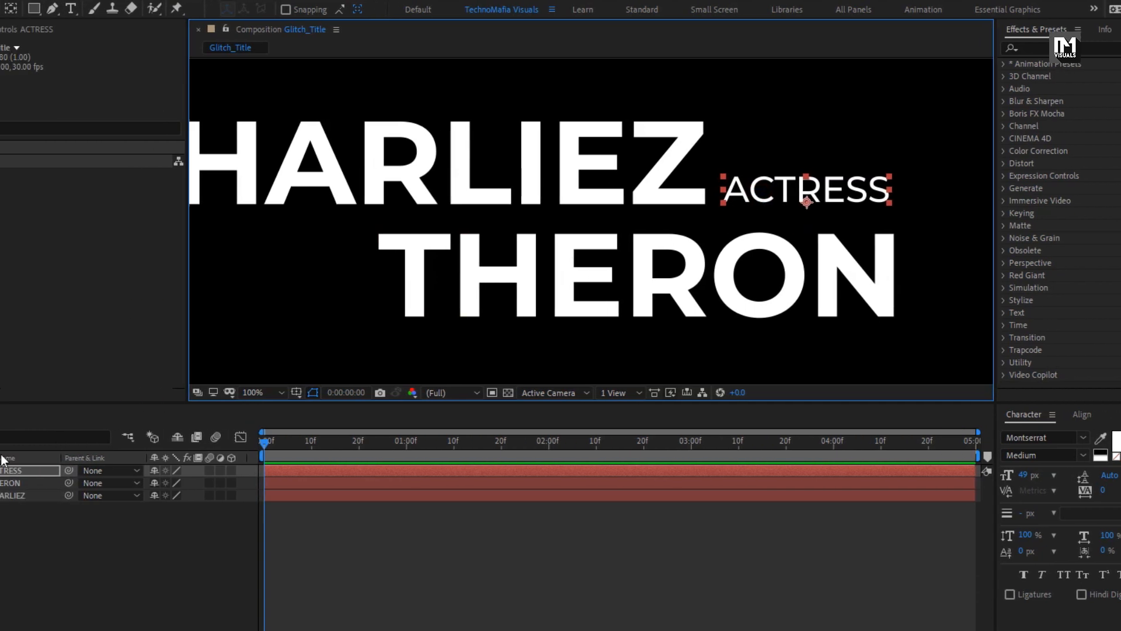
pyautogui.click(138, 469)
pyautogui.hotkey('ctrl', 'd')
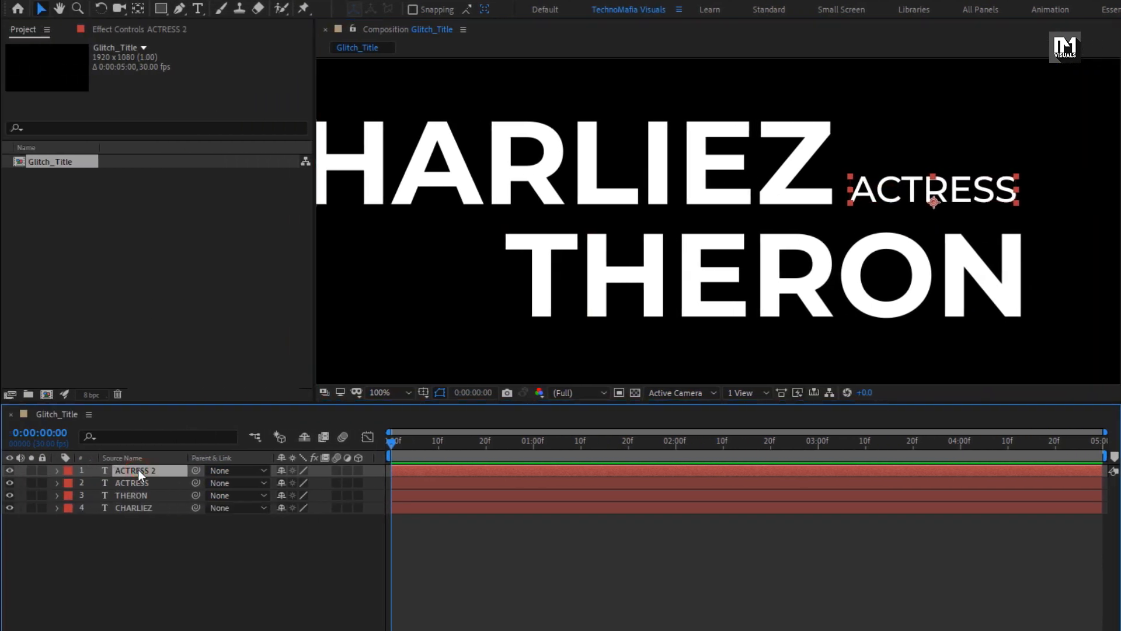
pyautogui.moveTo(892, 209); pyautogui.dragTo(457, 227)
pyautogui.press('space')
# Change the duplicated ACTRESS text to PRODUCER and shift it left so it clears THERON
pyautogui.doubleClick(435, 259)
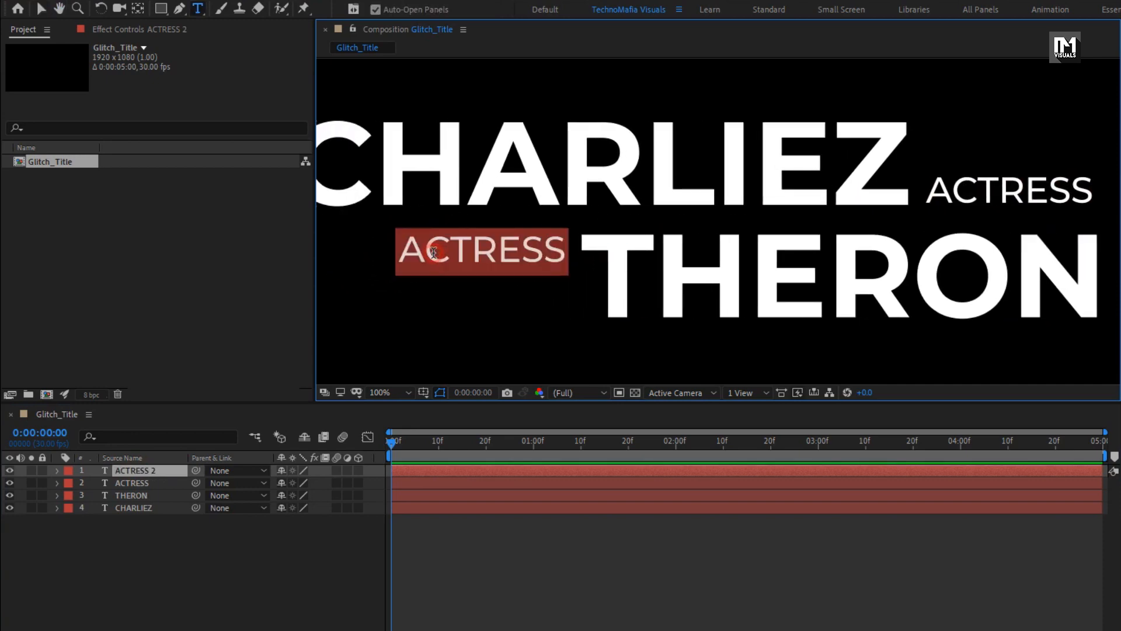
pyautogui.write('PRODUCER')
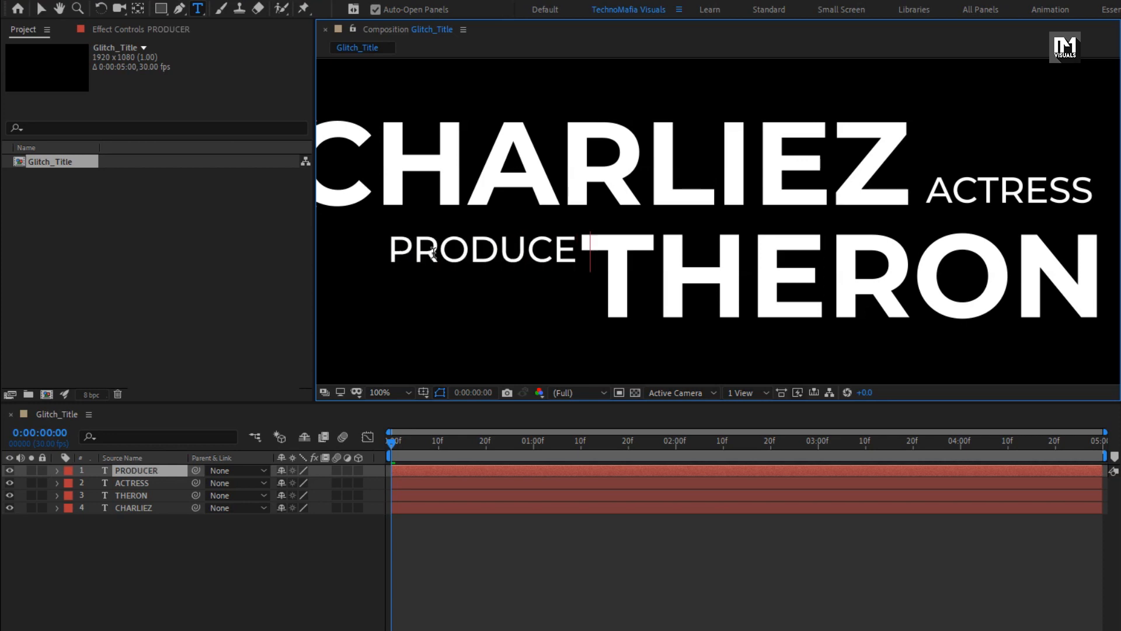
pyautogui.press('Escape')
pyautogui.press('v')
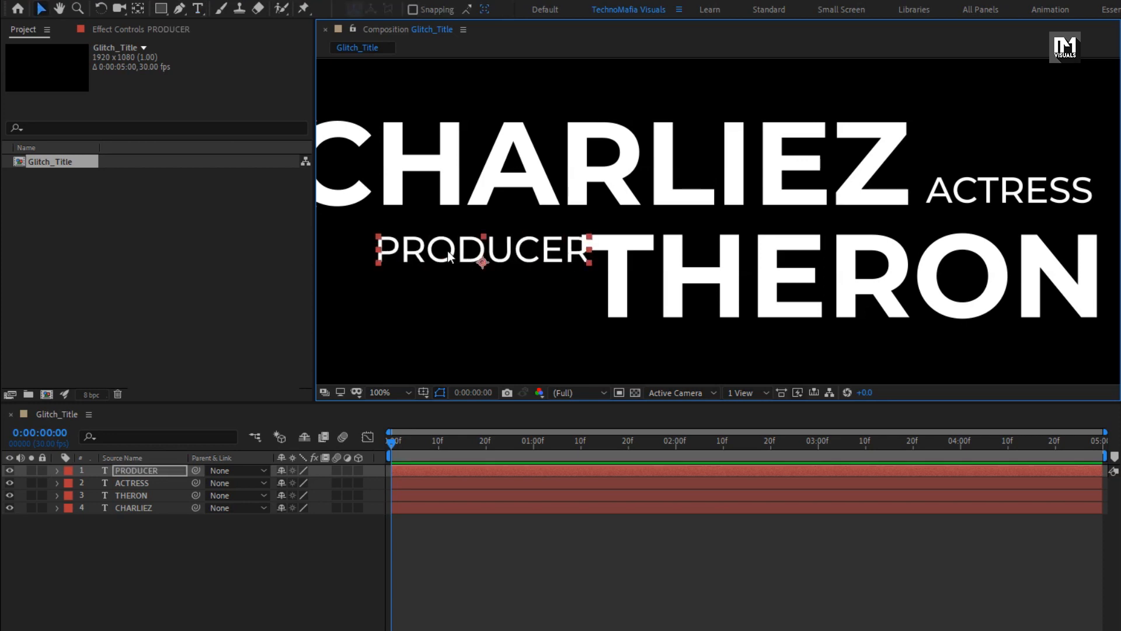
pyautogui.moveTo(450, 252); pyautogui.dragTo(424, 251)
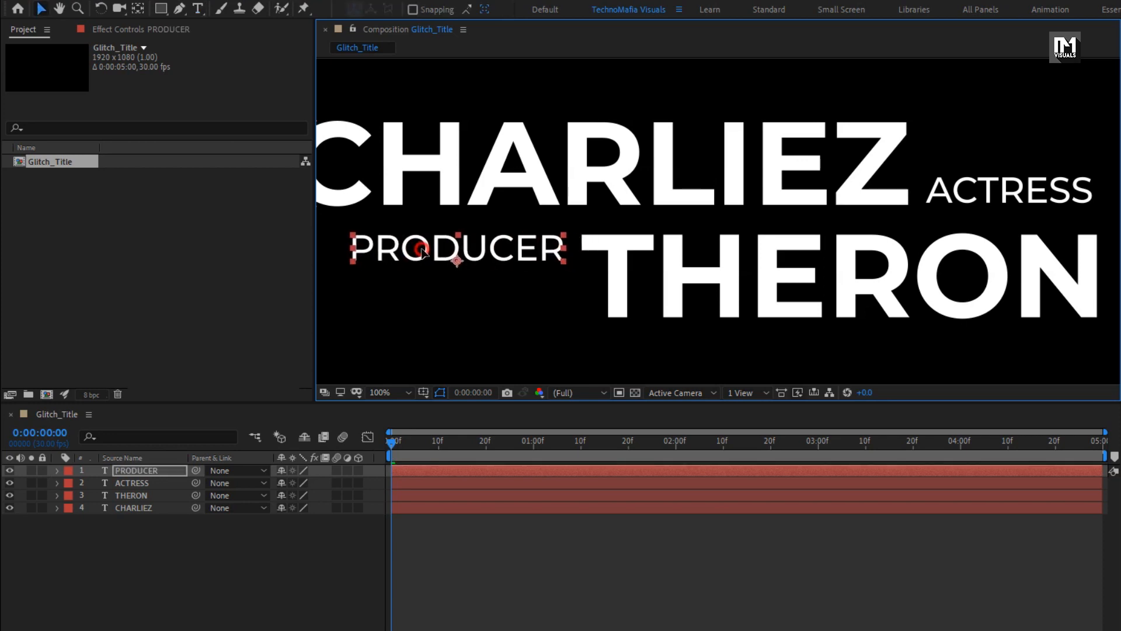
# Left-align the ACTRESS text's paragraph and move it back beside the end of CHARLIEZ
pyautogui.click(1008, 192)
pyautogui.click(1043, 417)
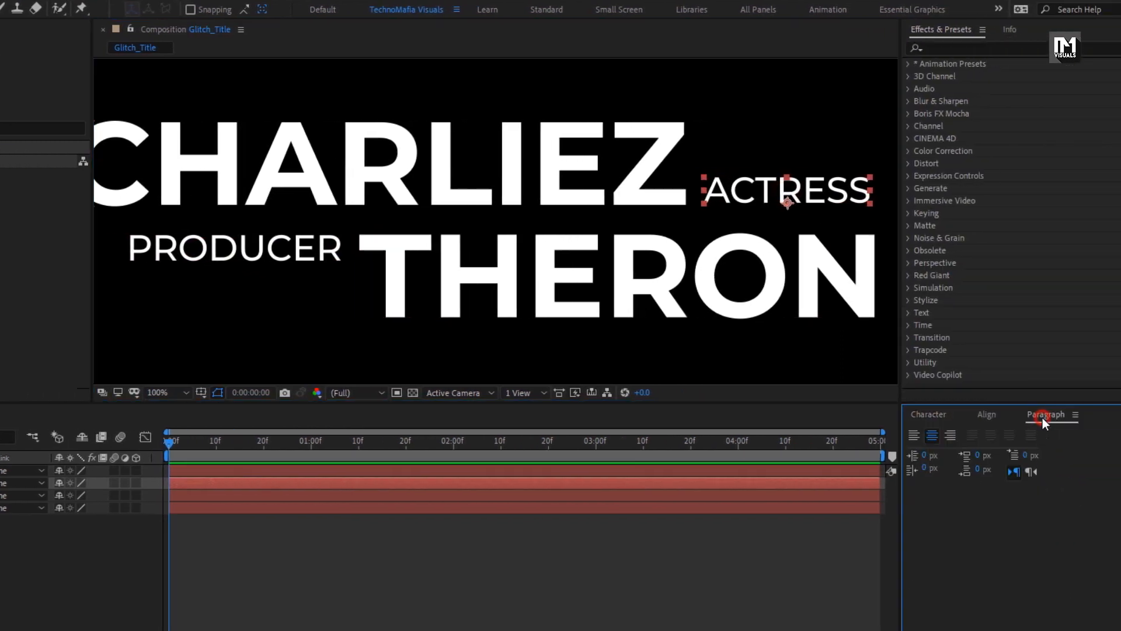
pyautogui.click(912, 438)
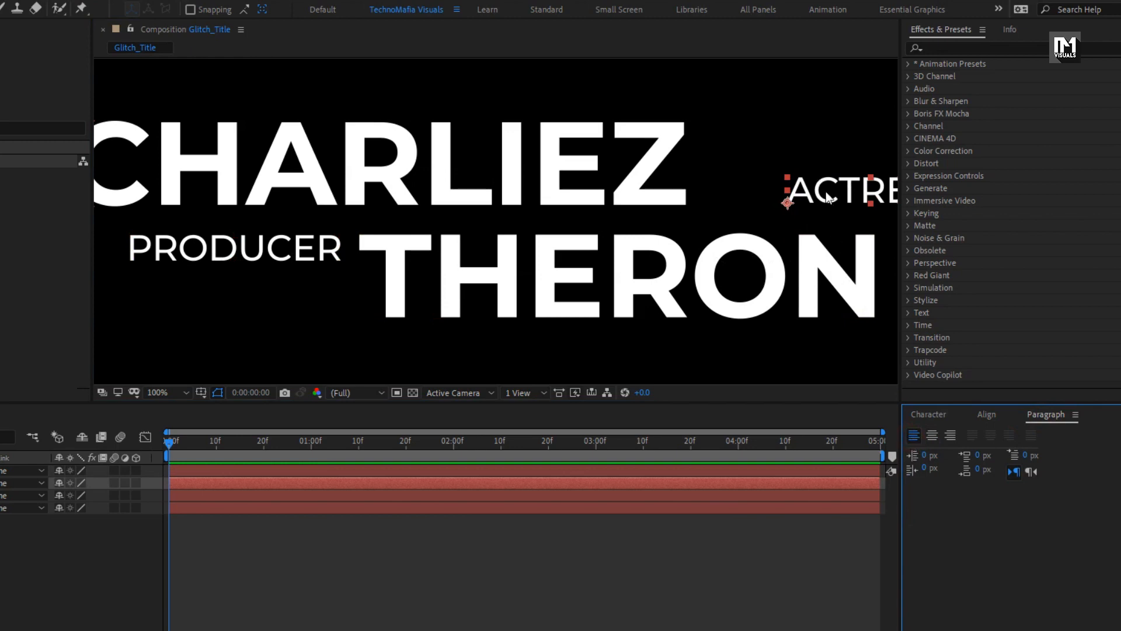
pyautogui.moveTo(828, 197); pyautogui.dragTo(740, 192)
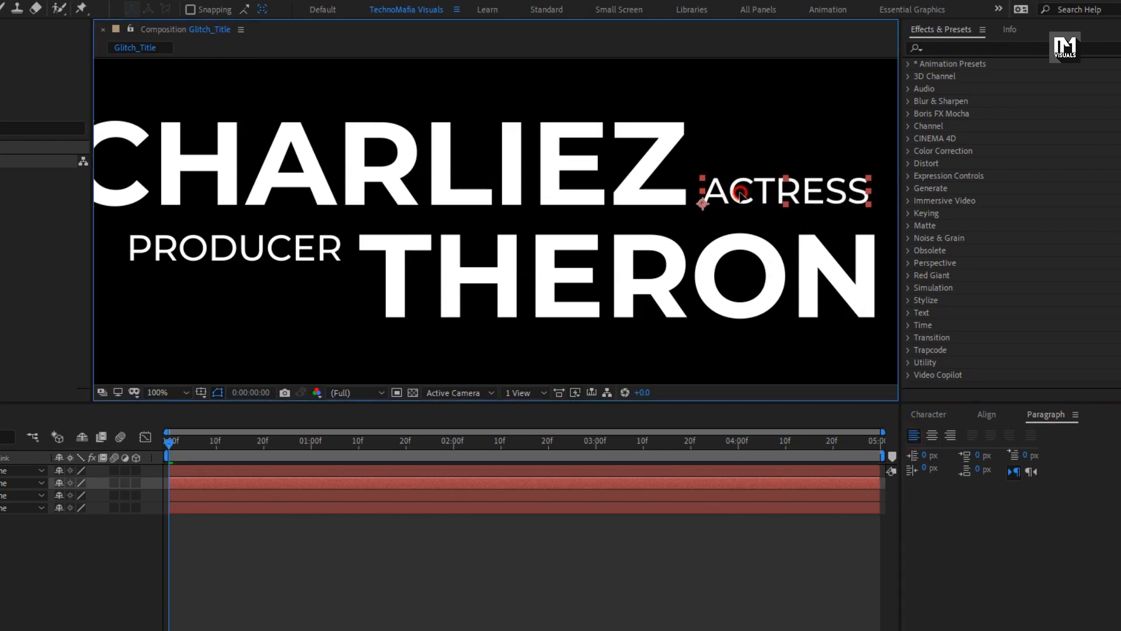
# Right-align the PRODUCER text's paragraph and move it back beside the start of THERON
pyautogui.click(248, 248)
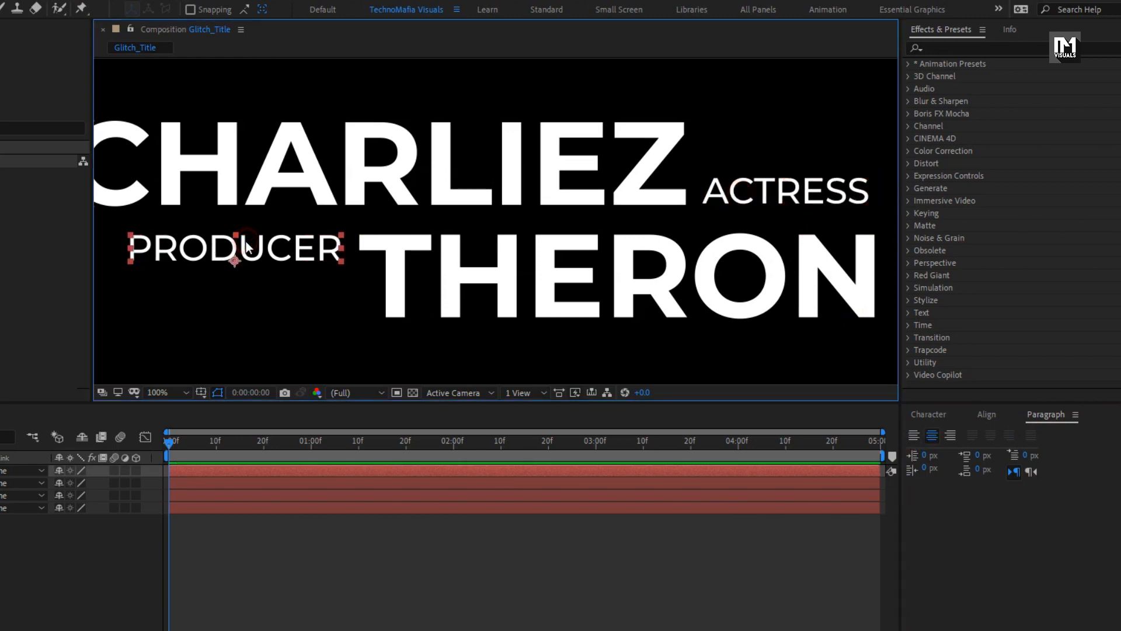
pyautogui.click(948, 434)
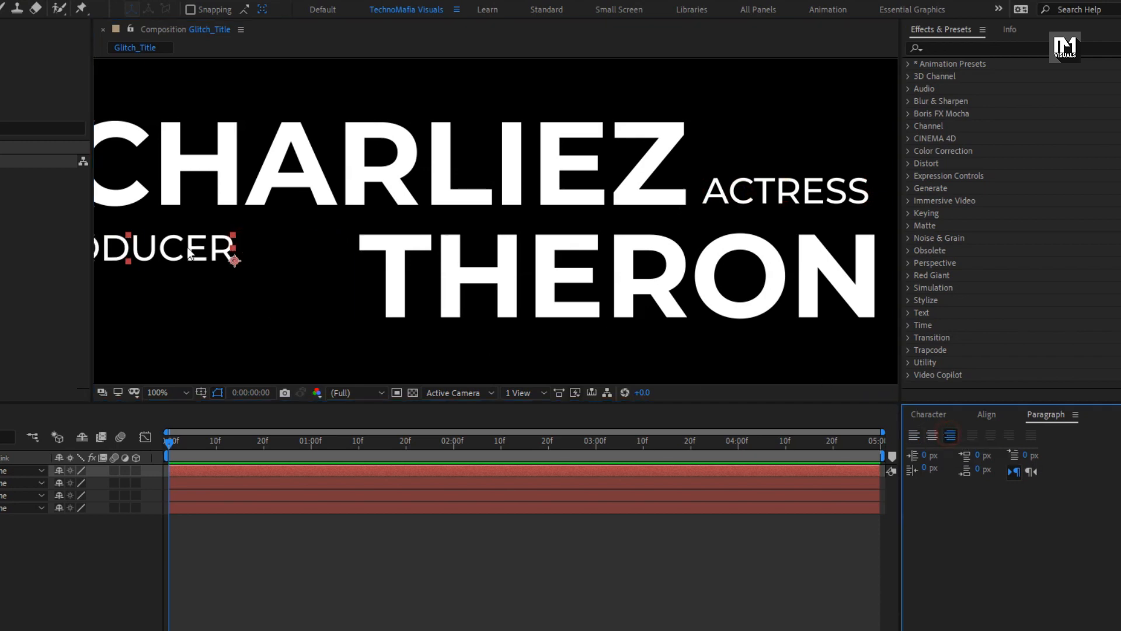
pyautogui.moveTo(188, 252); pyautogui.dragTo(292, 245)
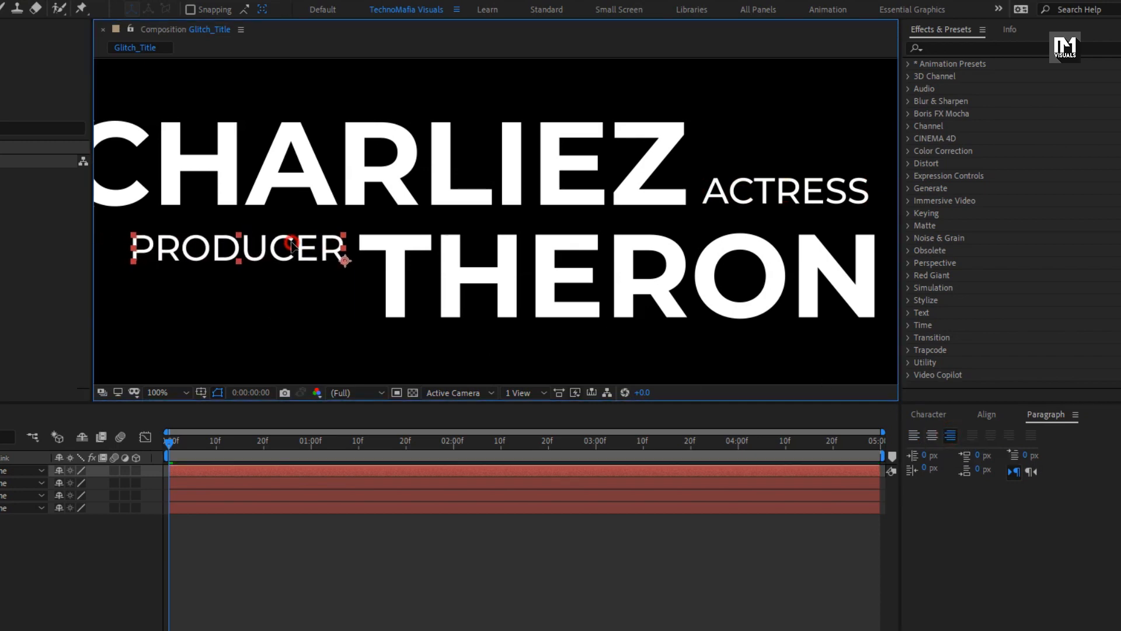
# Nudge all four text layers together down and to the right to centre the title in the frame
pyautogui.press(',')
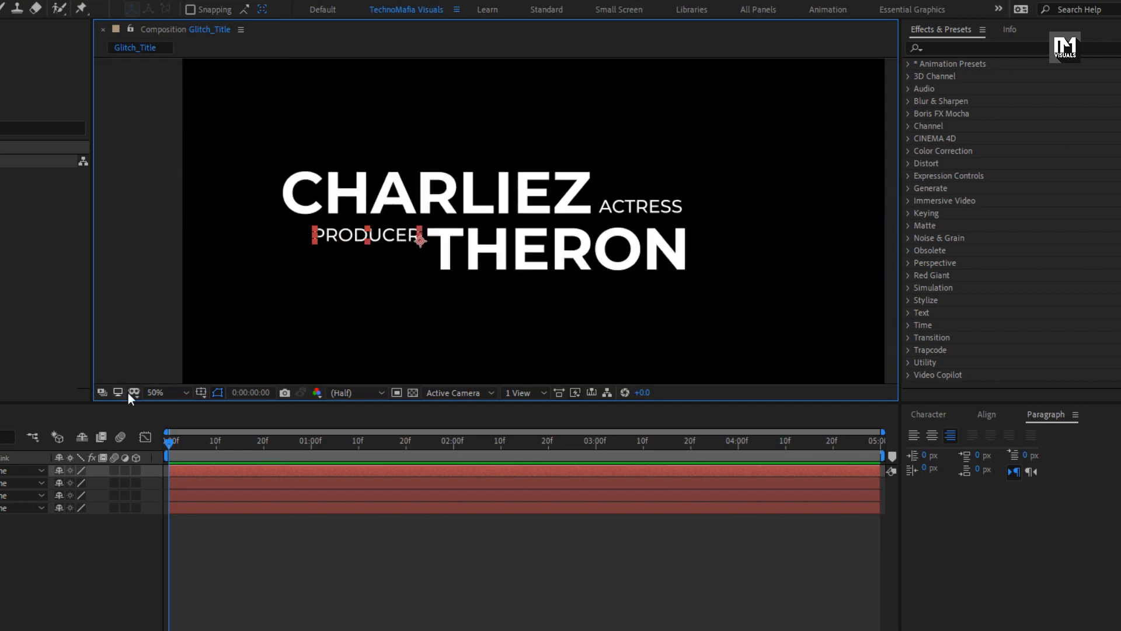
pyautogui.click(156, 392)
pyautogui.click(168, 419)
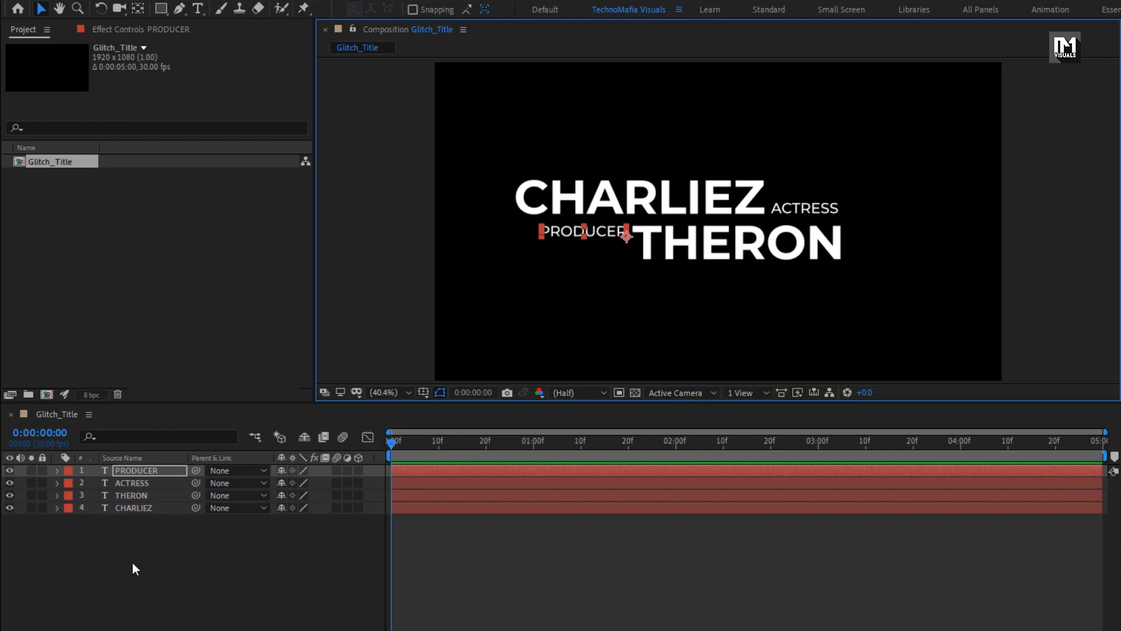
pyautogui.moveTo(132, 563); pyautogui.dragTo(136, 474)
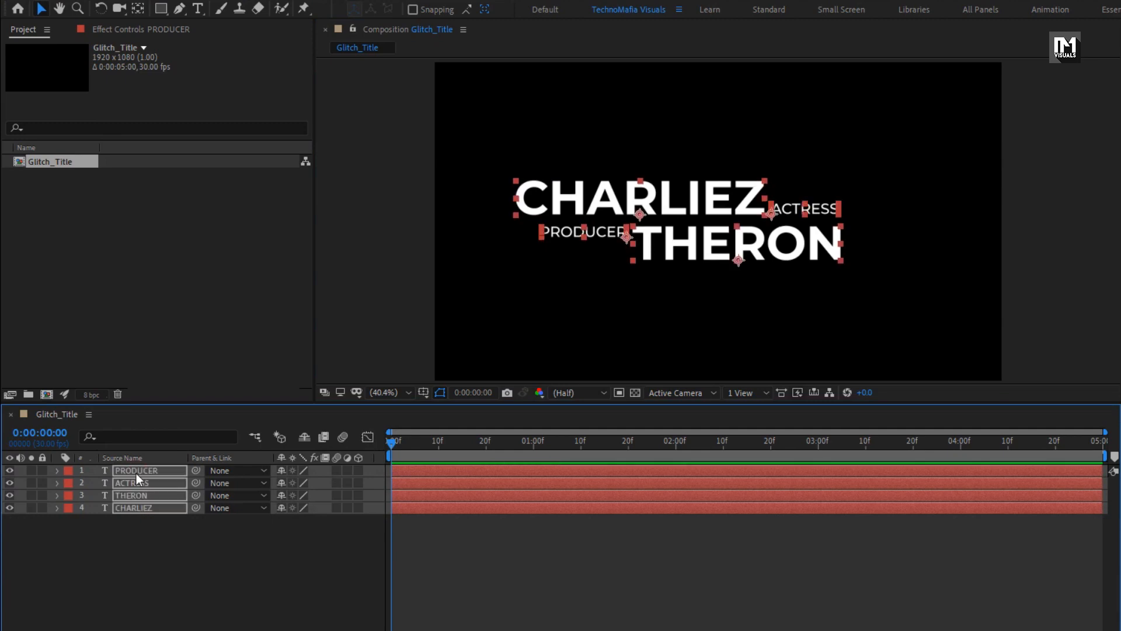
pyautogui.press('Down')
pyautogui.press('Down')
pyautogui.press('Down')
pyautogui.press('Down')
pyautogui.press('Down')
pyautogui.press('Down')
pyautogui.press('Down')
pyautogui.press('Down')
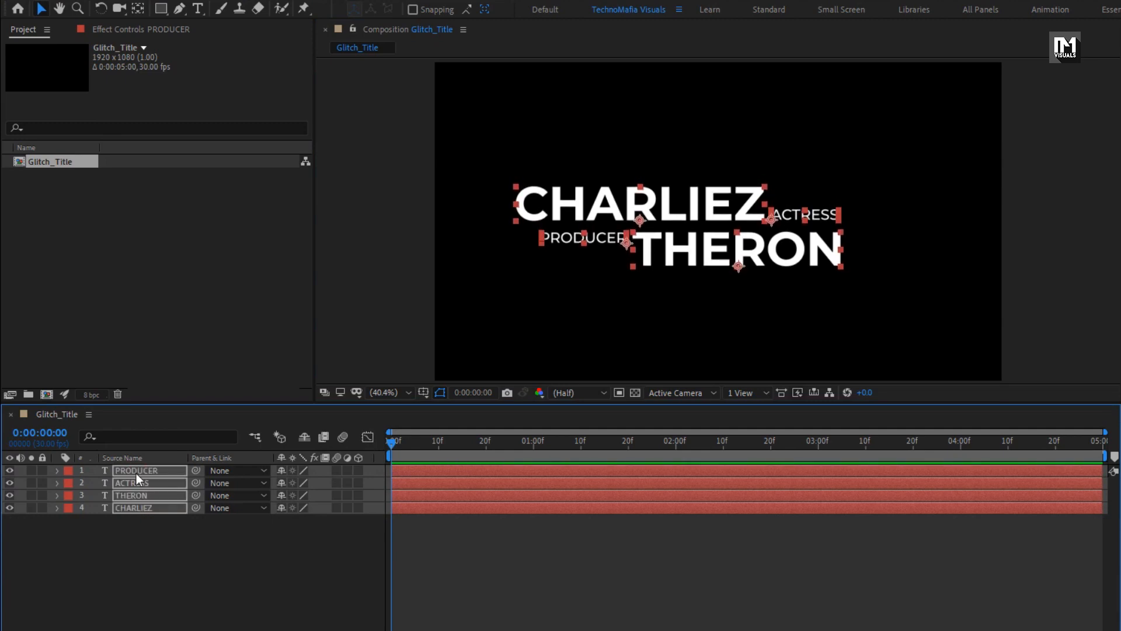
pyautogui.press('Right')
pyautogui.press('Right')
pyautogui.press('Right')
pyautogui.press('Right')
pyautogui.press('Right')
pyautogui.press('Right')
pyautogui.press('Right')
pyautogui.press('Right')
pyautogui.press('Right')
pyautogui.press('Right')
pyautogui.press('Right')
pyautogui.press('Right')
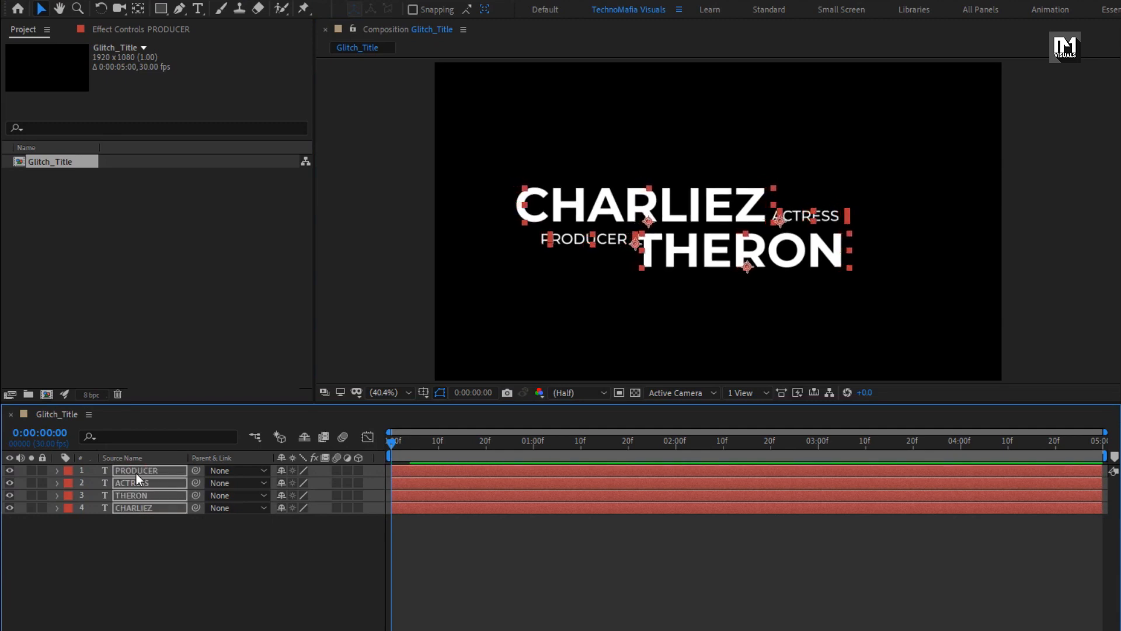
pyautogui.press('Right')
pyautogui.press('Right')
pyautogui.press('Right')
pyautogui.press('Right')
pyautogui.press('Right')
pyautogui.press('Right')
pyautogui.press('Right')
pyautogui.press('Right')
pyautogui.press('Right')
pyautogui.press('Right')
pyautogui.press('Right')
pyautogui.press('Right')
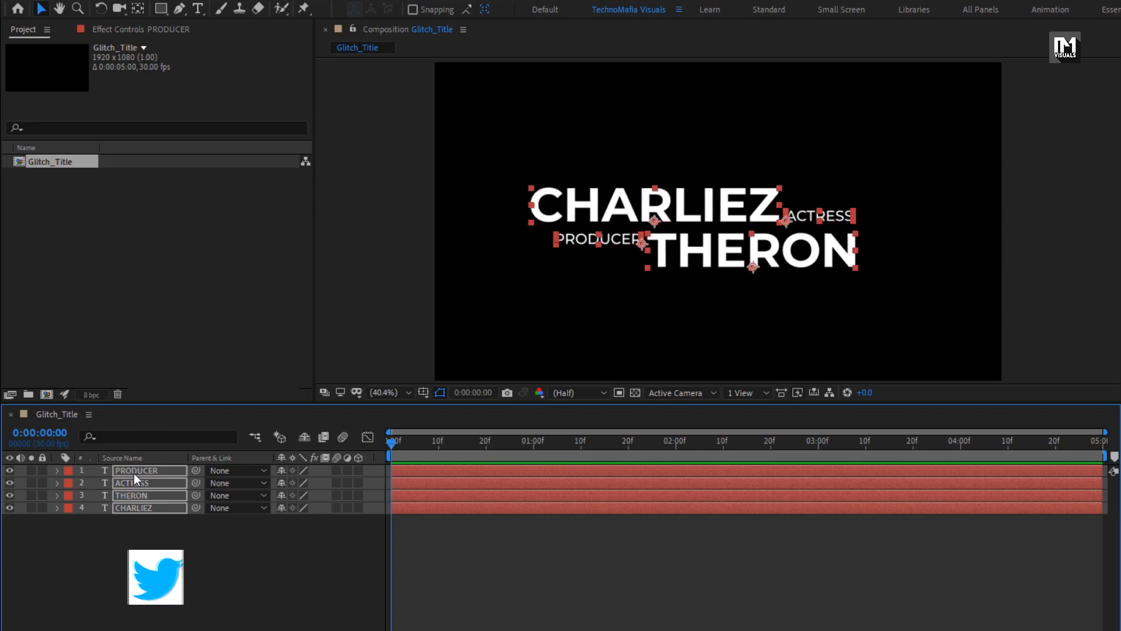
pyautogui.click(111, 552)
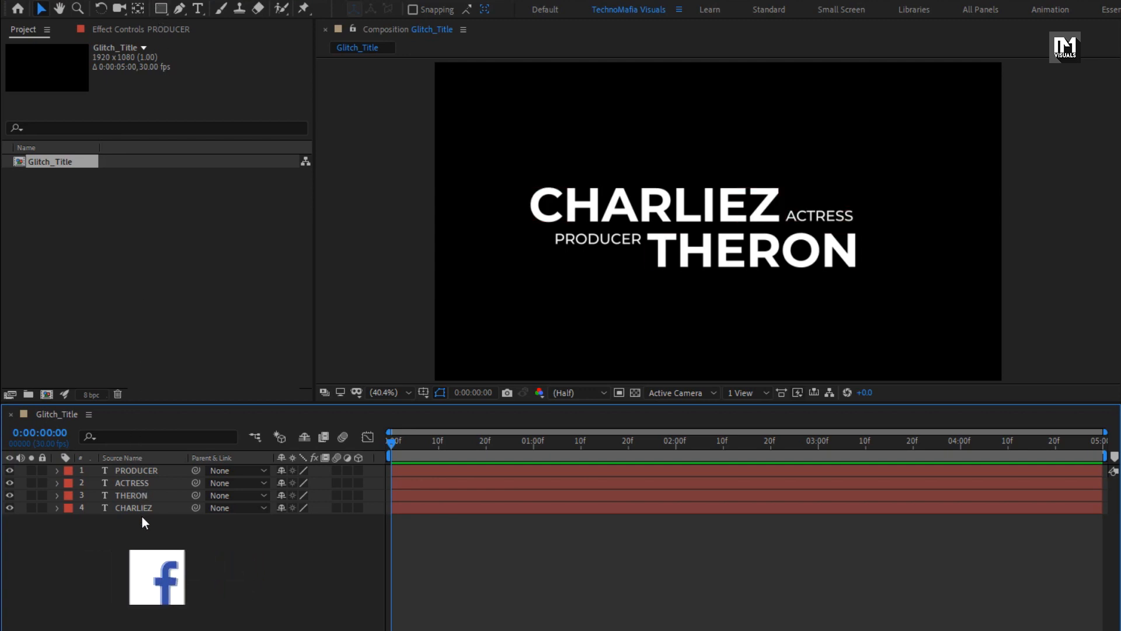
# Draw a rectangle with solid fill and no stroke, wider than the frame and covering everything below the CHARLIEZ baseline
pyautogui.click(161, 9)
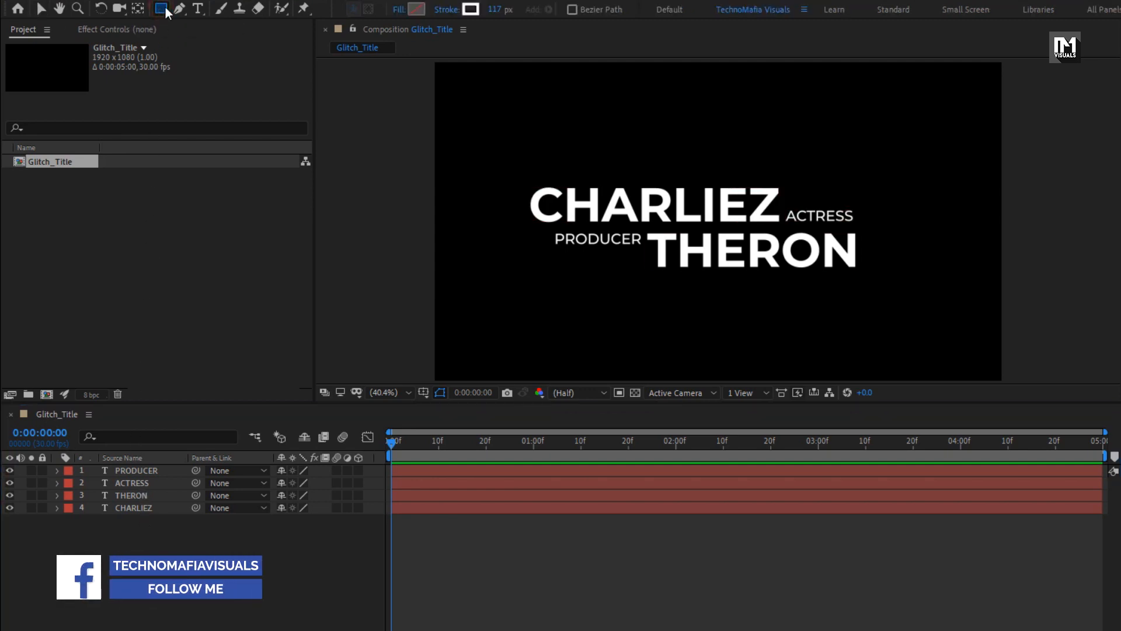
pyautogui.click(401, 10)
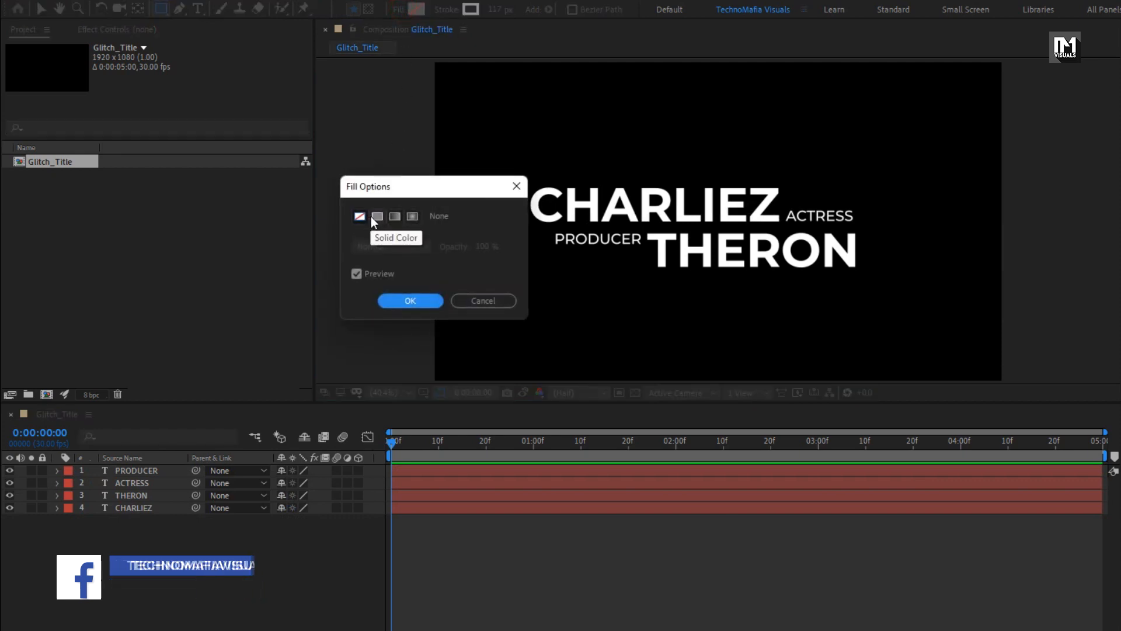
pyautogui.click(377, 216)
pyautogui.click(401, 303)
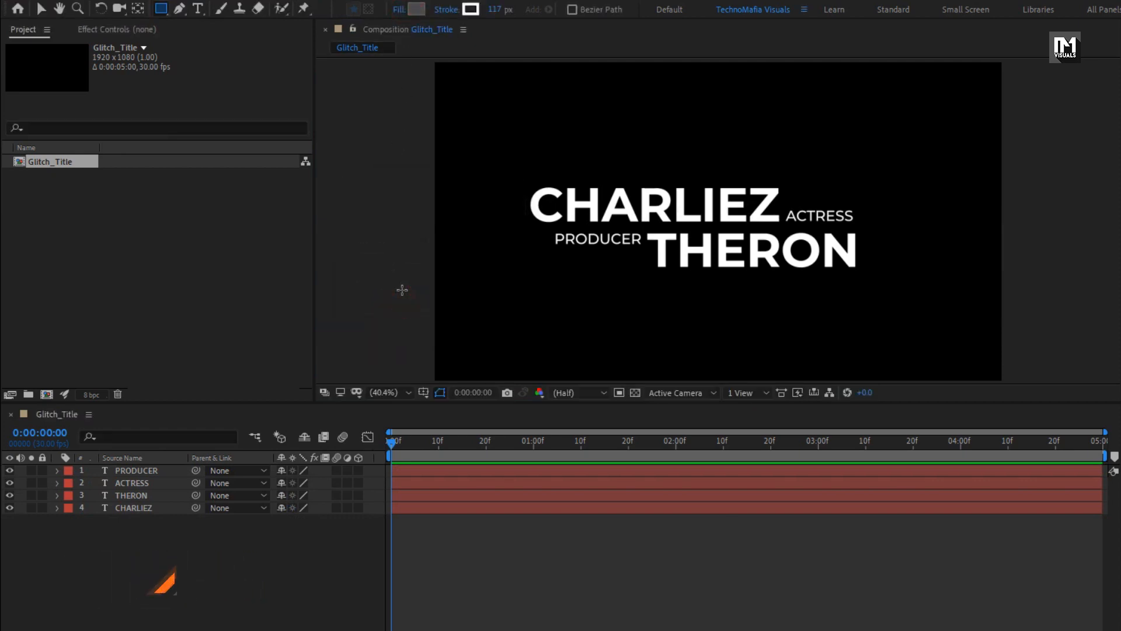
pyautogui.click(445, 10)
pyautogui.click(361, 217)
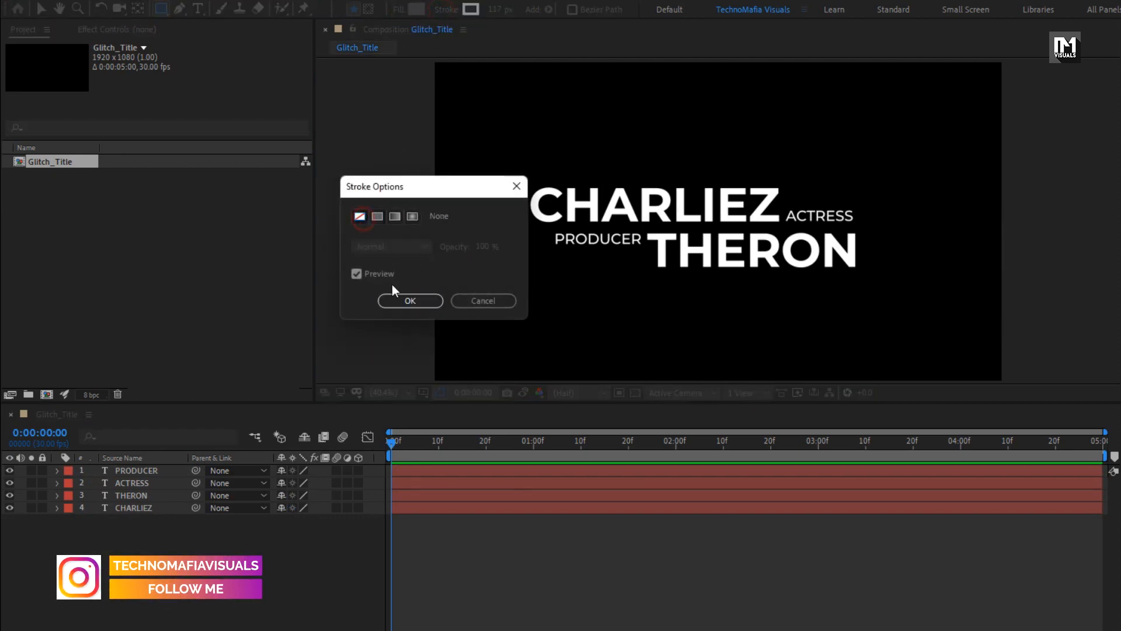
pyautogui.click(398, 300)
pyautogui.moveTo(424, 226); pyautogui.dragTo(1046, 408)
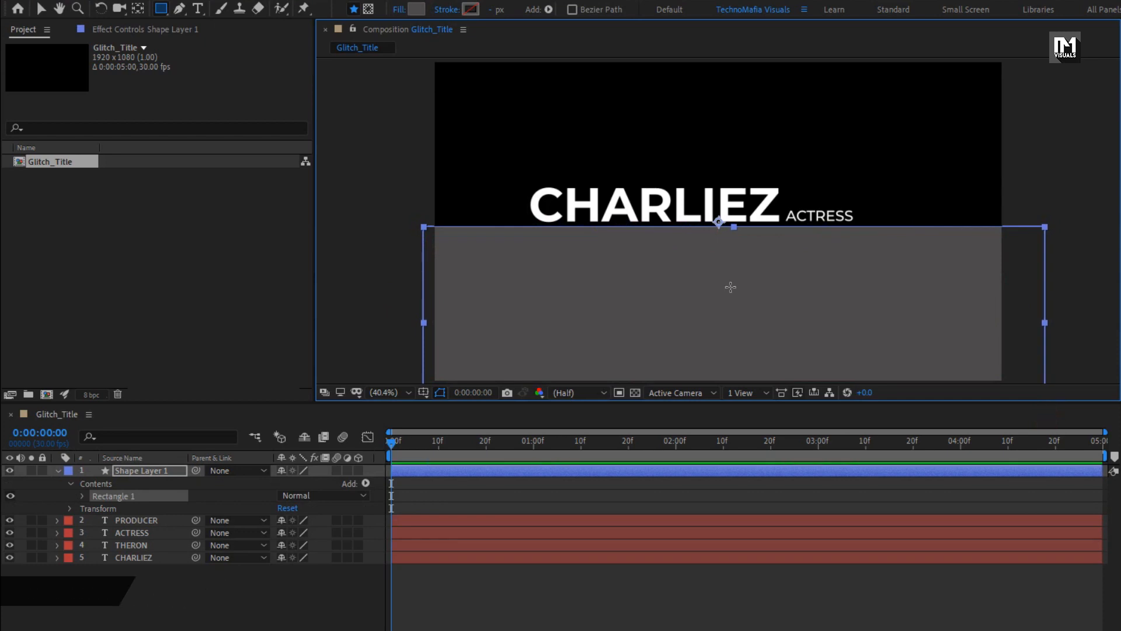
# Collapse the rectangle's shape layer and move it directly above the CHARLIEZ layer in the stack
pyautogui.click(151, 471)
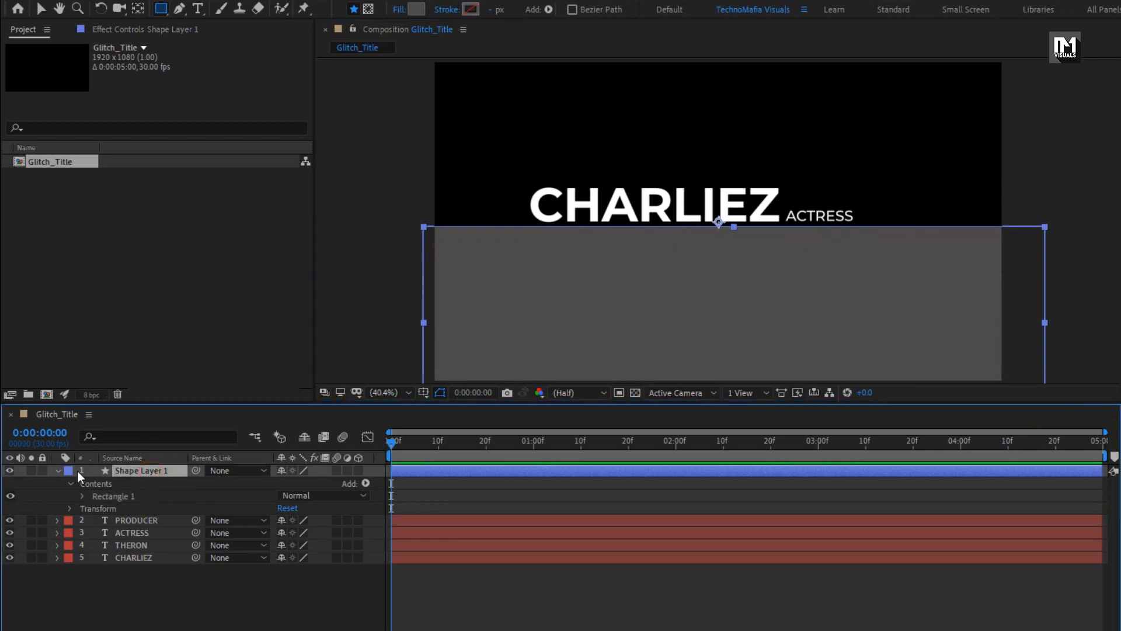
pyautogui.click(57, 470)
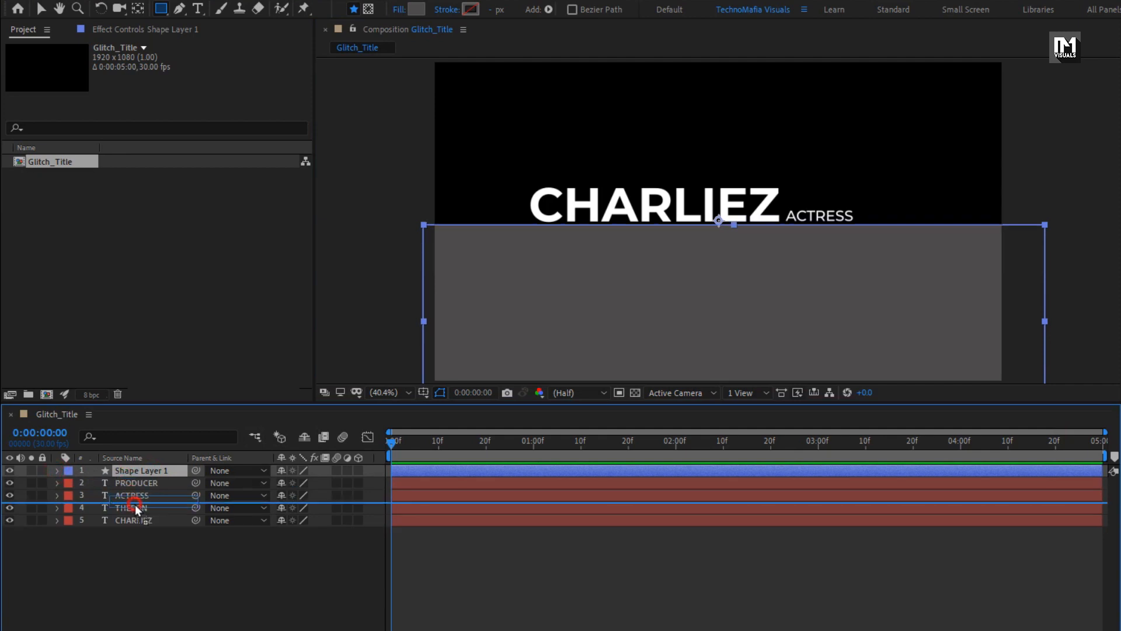
pyautogui.moveTo(135, 508); pyautogui.dragTo(137, 512)
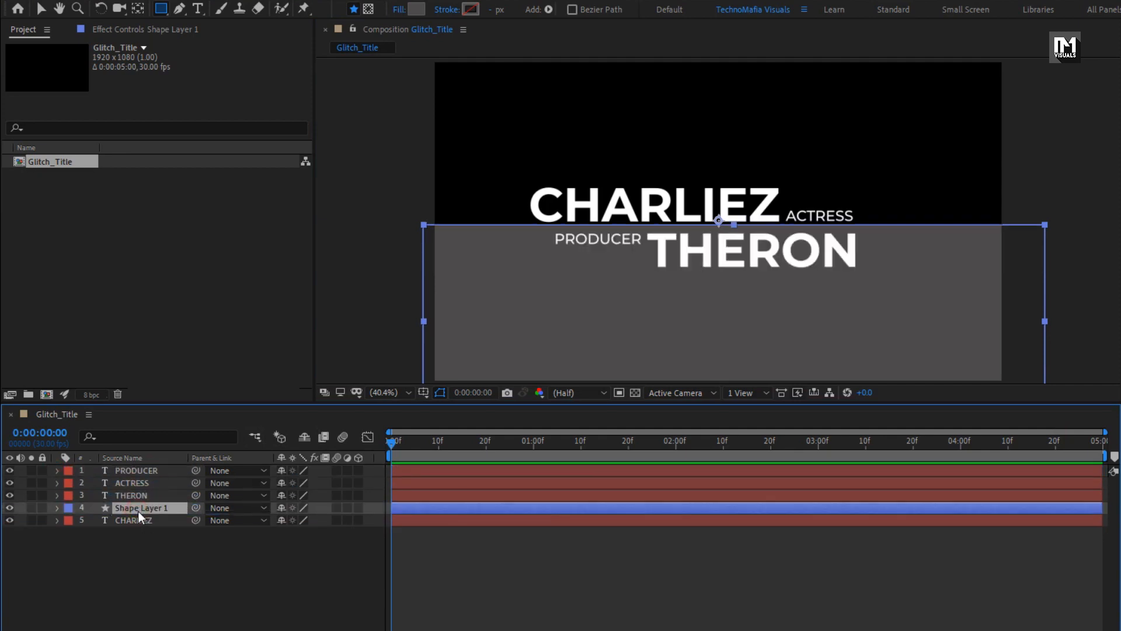
# Set the CHARLIEZ layer's track matte to Alpha Inverted Matte using Shape Layer 1
pyautogui.click(135, 520)
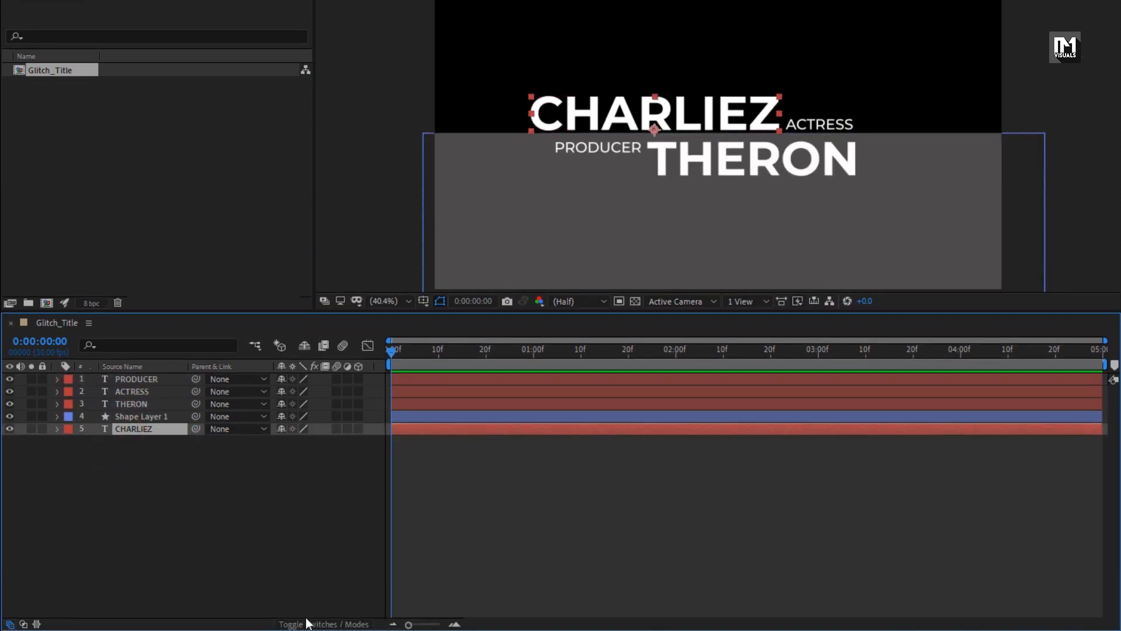
pyautogui.click(306, 623)
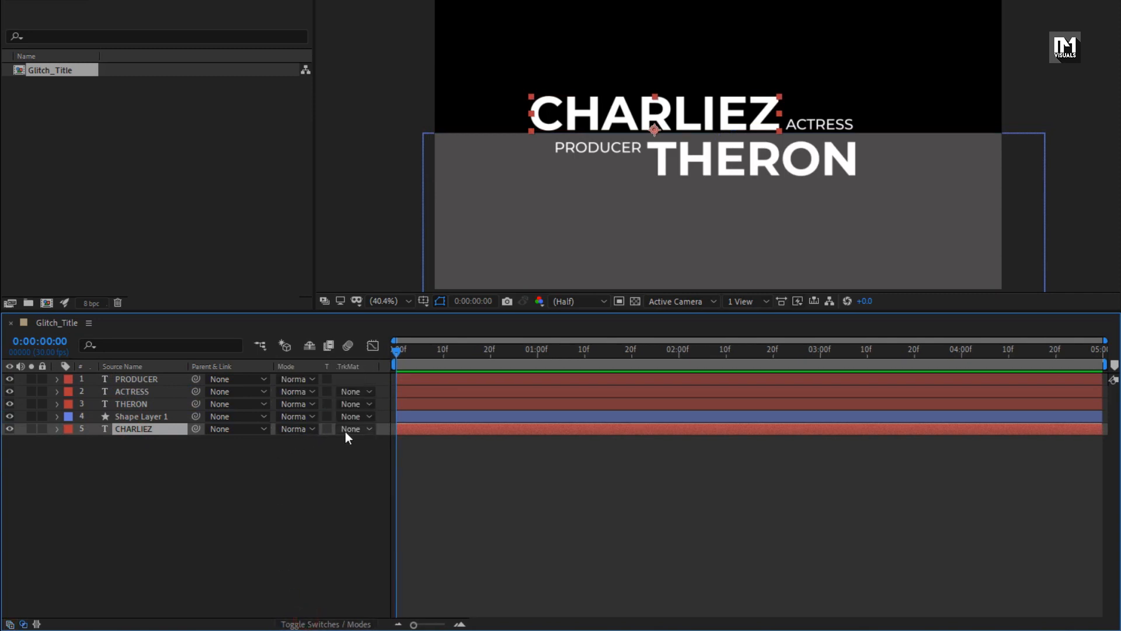
pyautogui.click(349, 429)
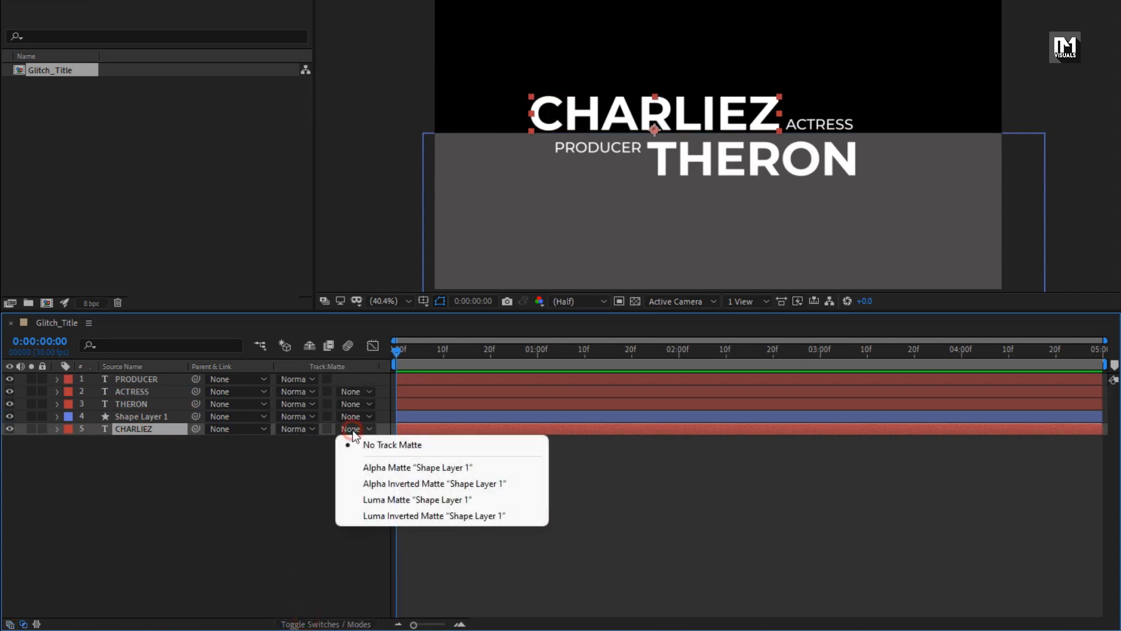
pyautogui.click(470, 486)
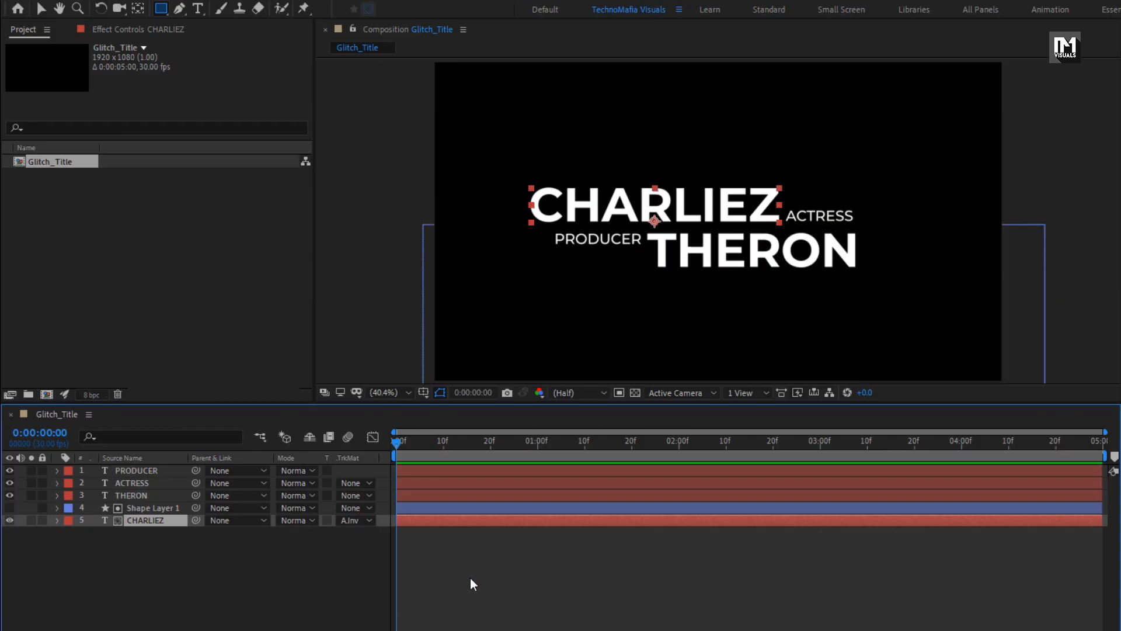
# Keyframe CHARLIEZ's Position at 0:00:01:00, then at 0:00:00:00 lower it to Y 732.8 so it starts hidden by the matte
pyautogui.press('p')
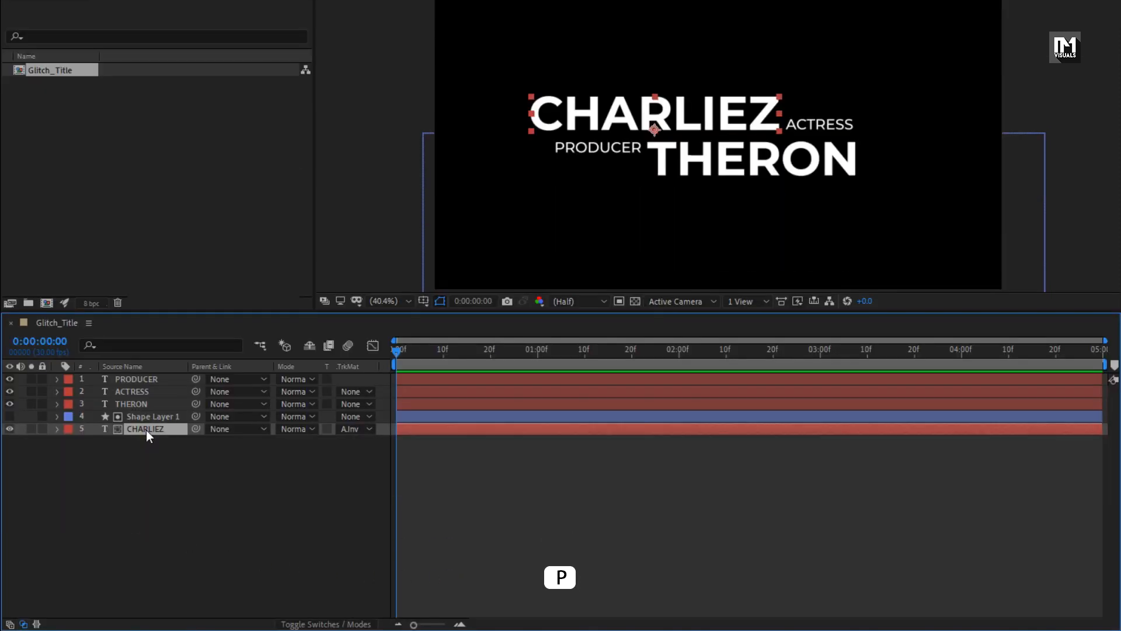
pyautogui.press('p')
pyautogui.moveTo(529, 351); pyautogui.dragTo(537, 358)
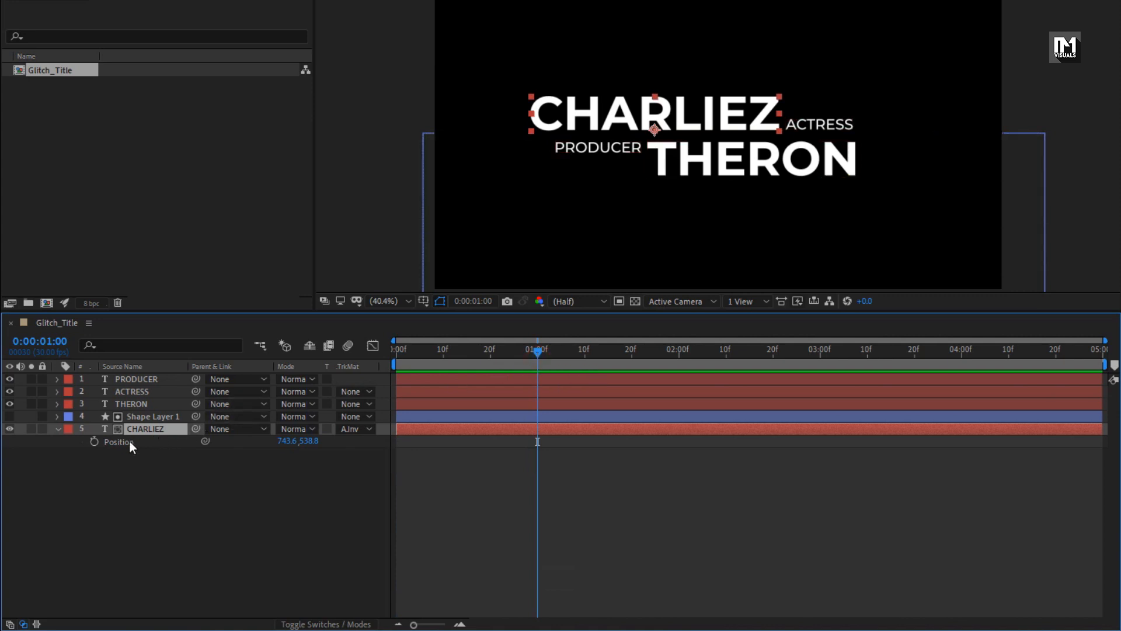
pyautogui.click(94, 441)
pyautogui.moveTo(417, 362); pyautogui.dragTo(356, 351)
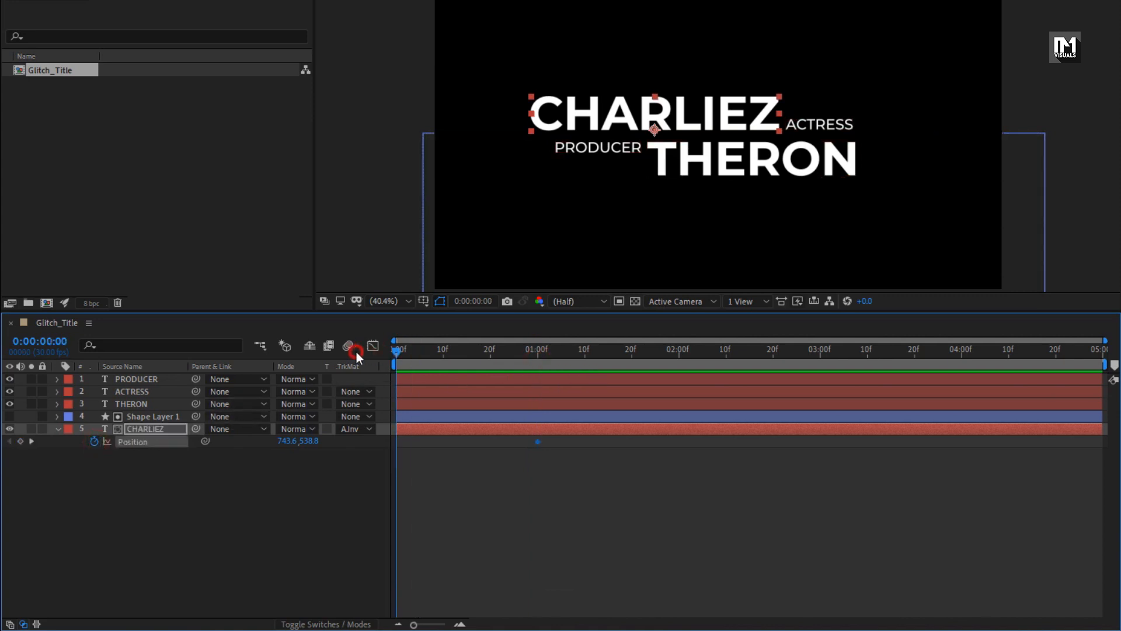
pyautogui.moveTo(310, 444); pyautogui.dragTo(462, 445)
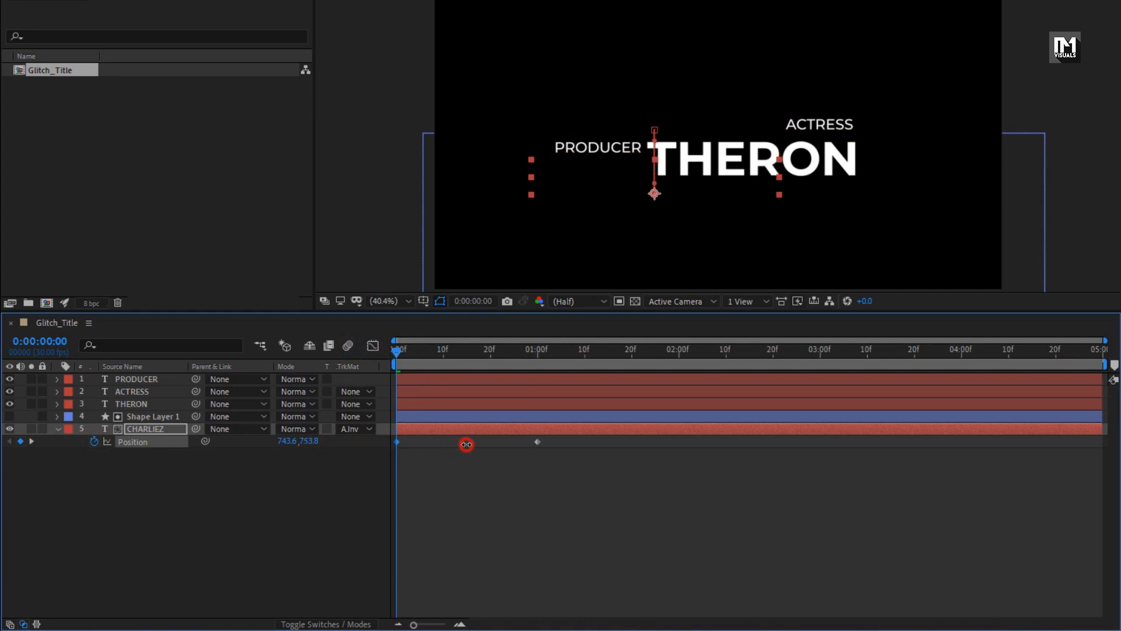
pyautogui.moveTo(399, 350); pyautogui.dragTo(528, 359)
# Apply Easy Ease to both CHARLIEZ Position keyframes
pyautogui.moveTo(546, 465); pyautogui.dragTo(388, 429)
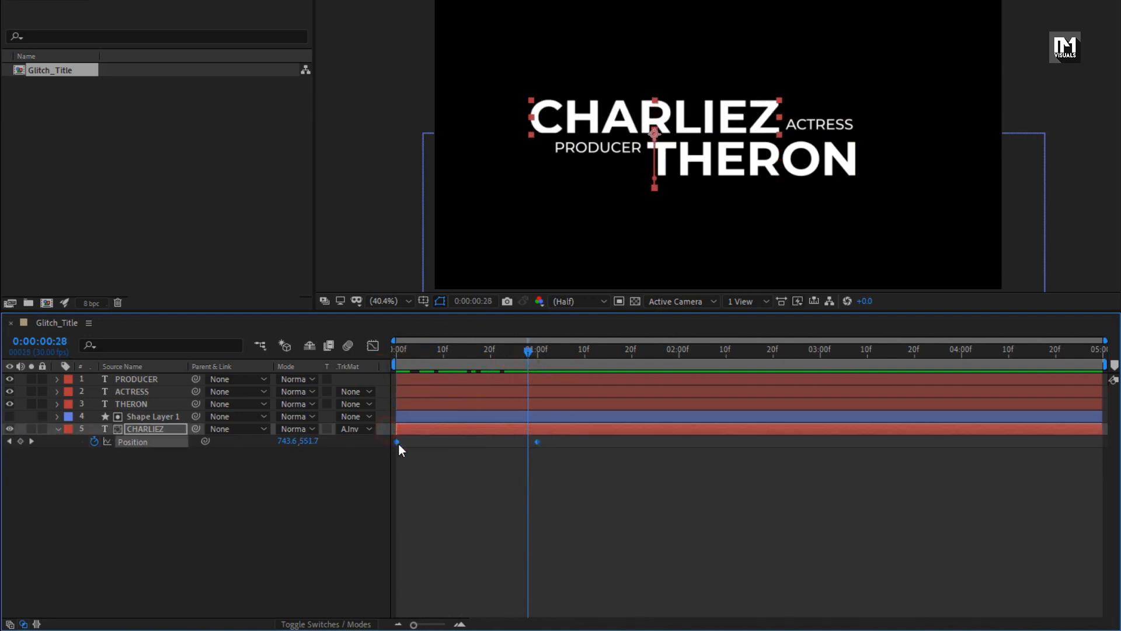
pyautogui.rightClick(398, 442)
pyautogui.moveTo(520, 433)
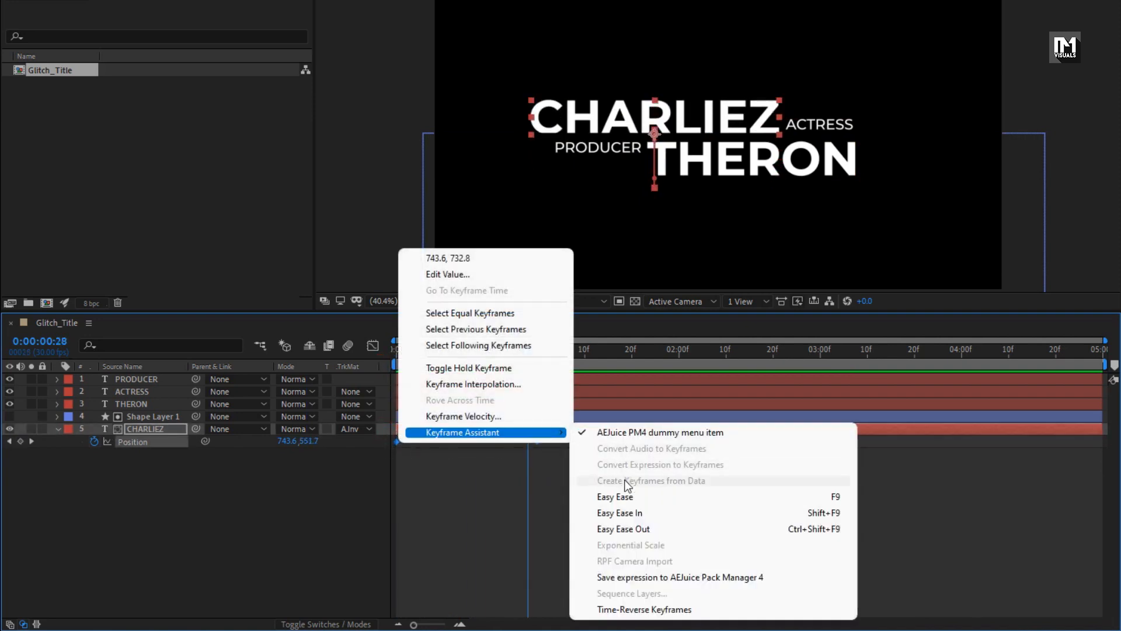
pyautogui.click(623, 497)
# Reshape CHARLIEZ's Position speed graph into a steep central peak, preview it, and soften the peak slightly
pyautogui.click(372, 346)
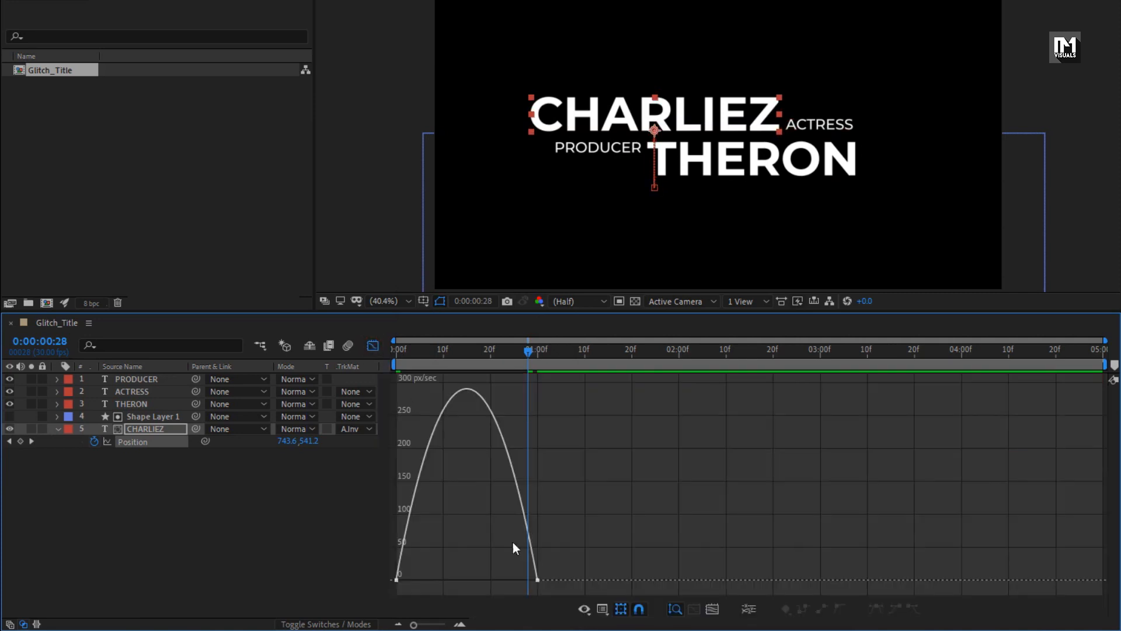
pyautogui.click(530, 581)
pyautogui.moveTo(516, 582); pyautogui.dragTo(474, 579)
pyautogui.press('space')
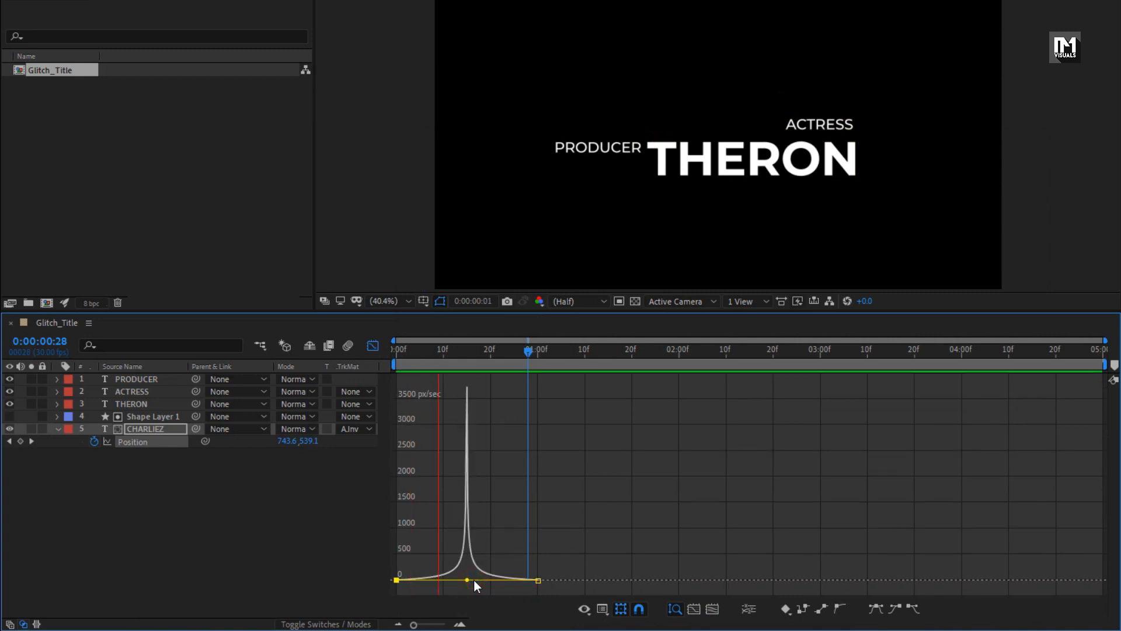
pyautogui.press('space')
pyautogui.press('space')
pyautogui.press('space')
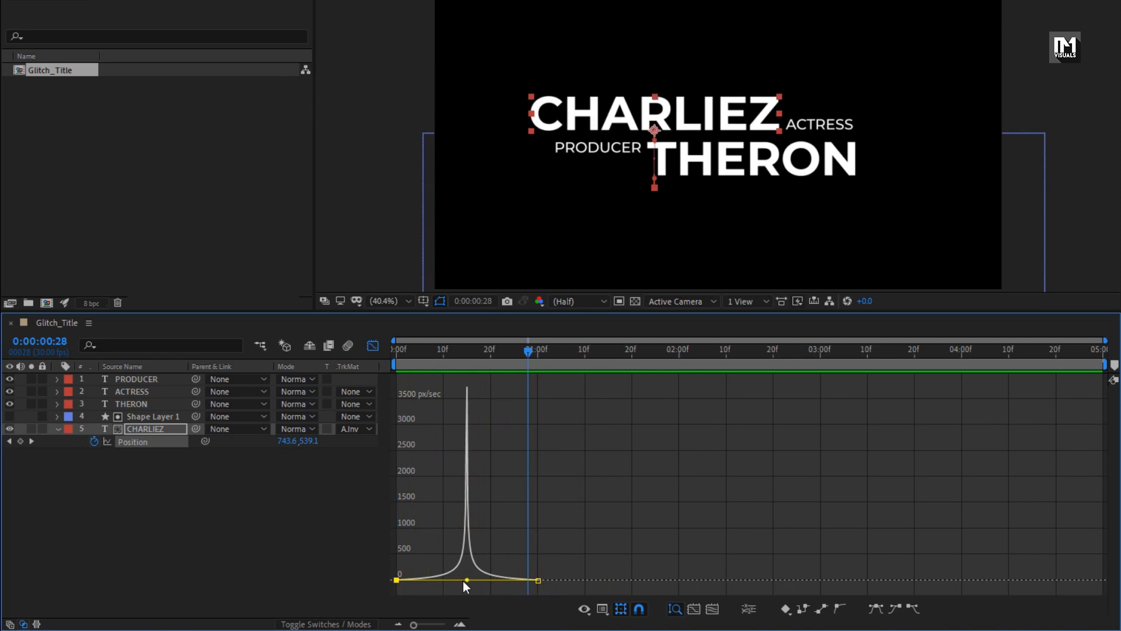
pyautogui.moveTo(471, 580); pyautogui.dragTo(461, 581)
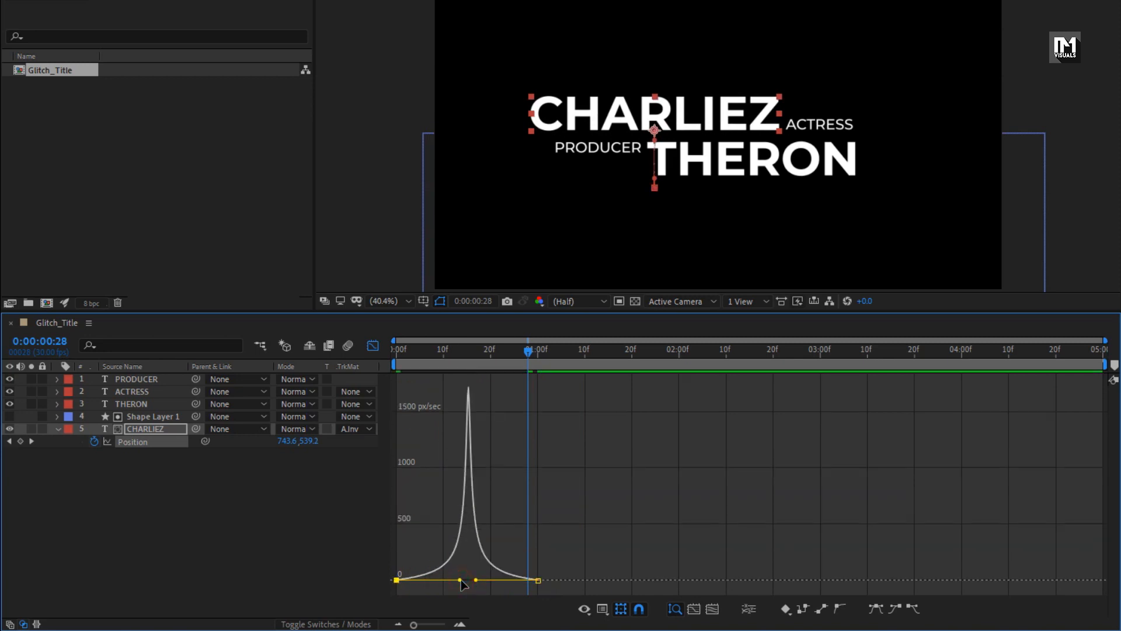
pyautogui.click(373, 345)
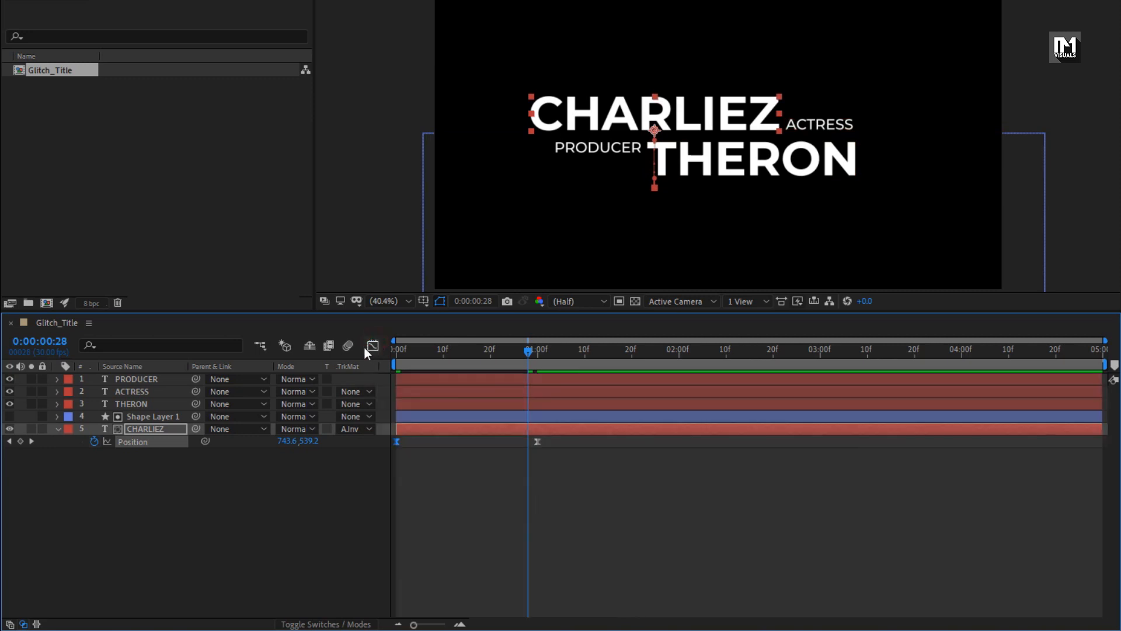
# Duplicate Shape Layer 1 and move the copy directly above the THERON layer
pyautogui.hotkey('ctrl', 'd')
pyautogui.click(57, 430)
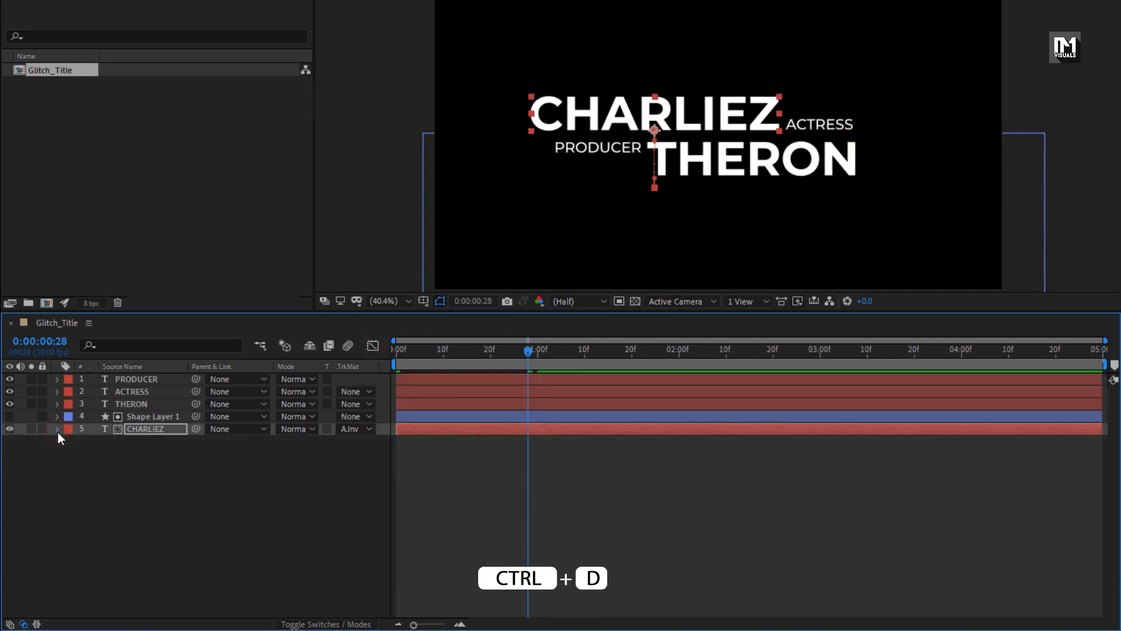
pyautogui.click(142, 416)
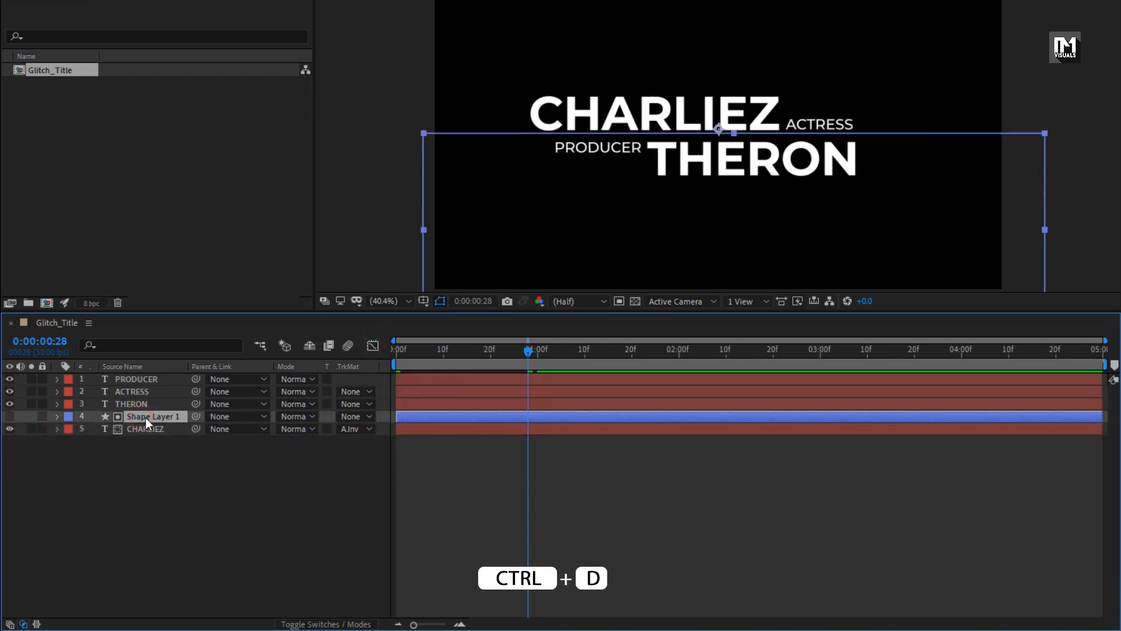
pyautogui.hotkey('ctrl', 'd')
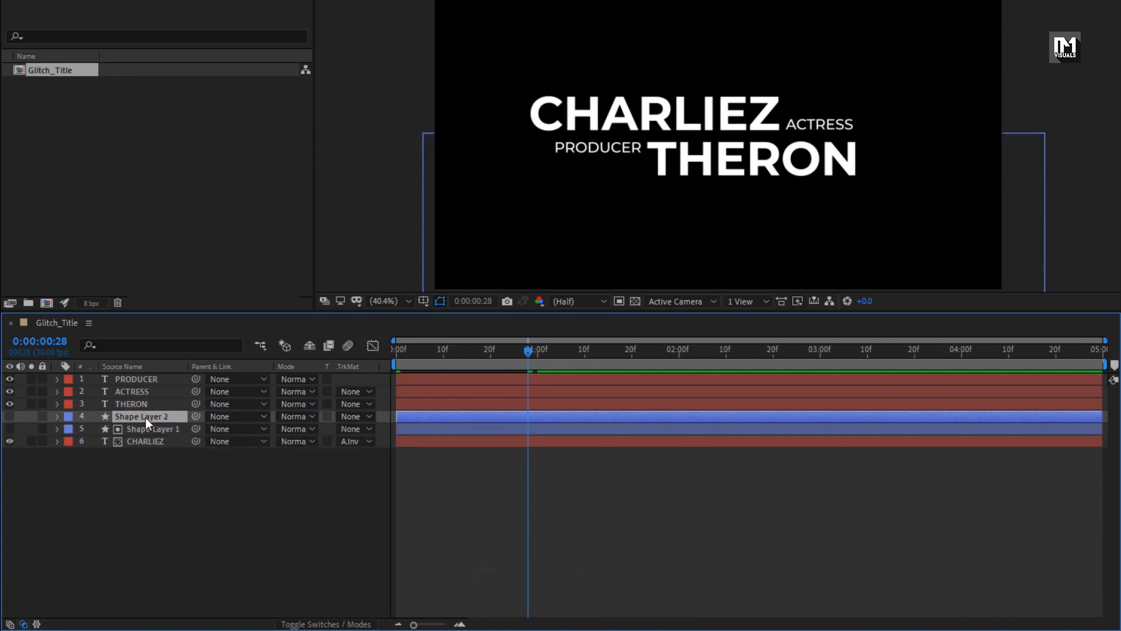
pyautogui.click(145, 418)
pyautogui.moveTo(146, 418)
pyautogui.mouseDown()
pyautogui.moveTo(150, 385)
pyautogui.moveTo(152, 398)
pyautogui.mouseUp()
# Set the THERON layer's track matte to Alpha Matte using Shape Layer 2
pyautogui.click(139, 417)
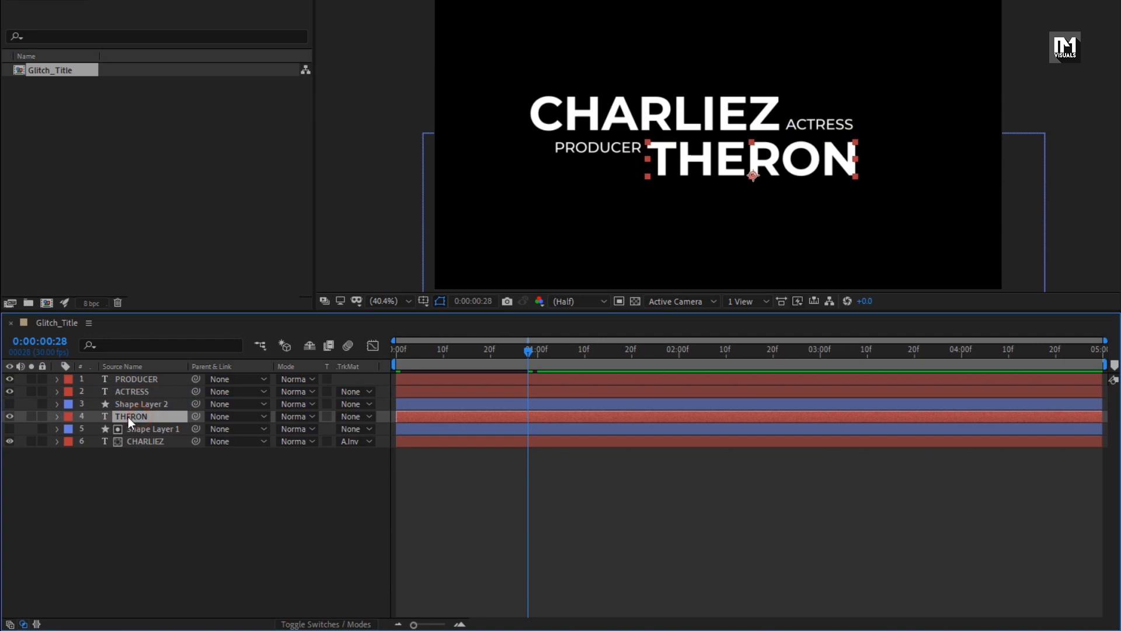
pyautogui.click(357, 418)
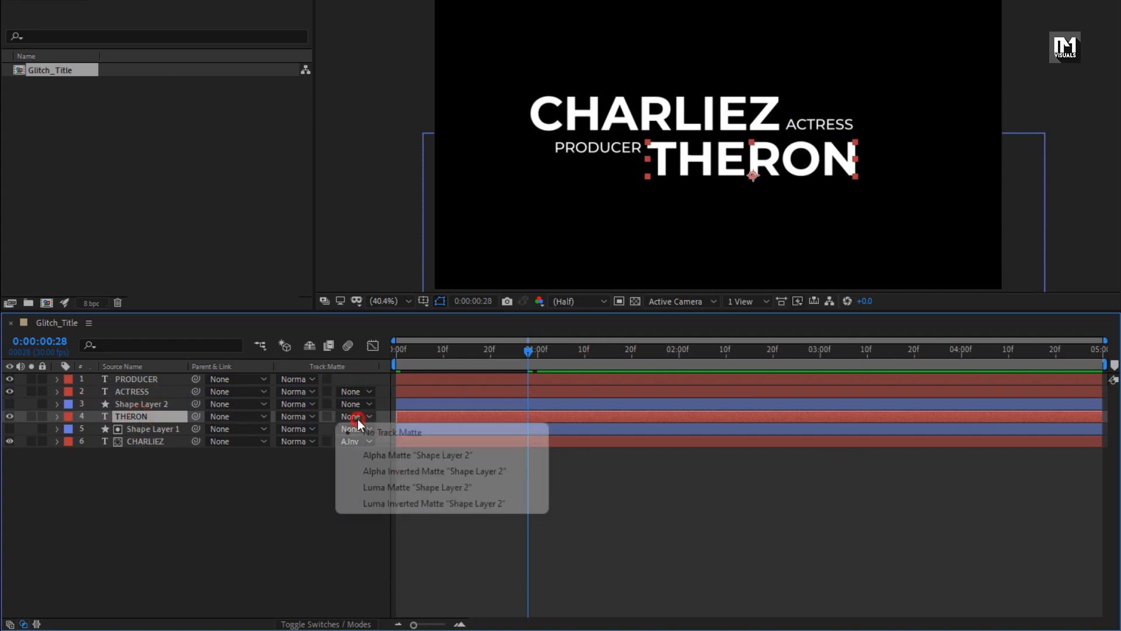
pyautogui.click(417, 454)
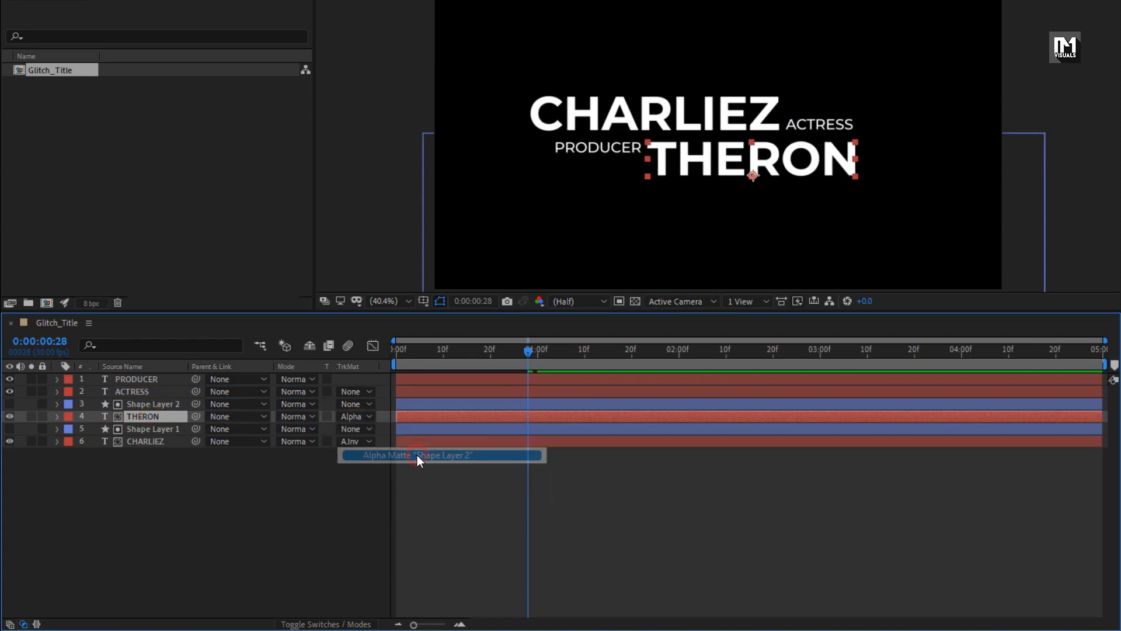
# Keyframe THERON's Position at 0:00:01:00, then at 0:00:00:00 raise it to Y 505.3 so it starts hidden by the matte
pyautogui.press('p')
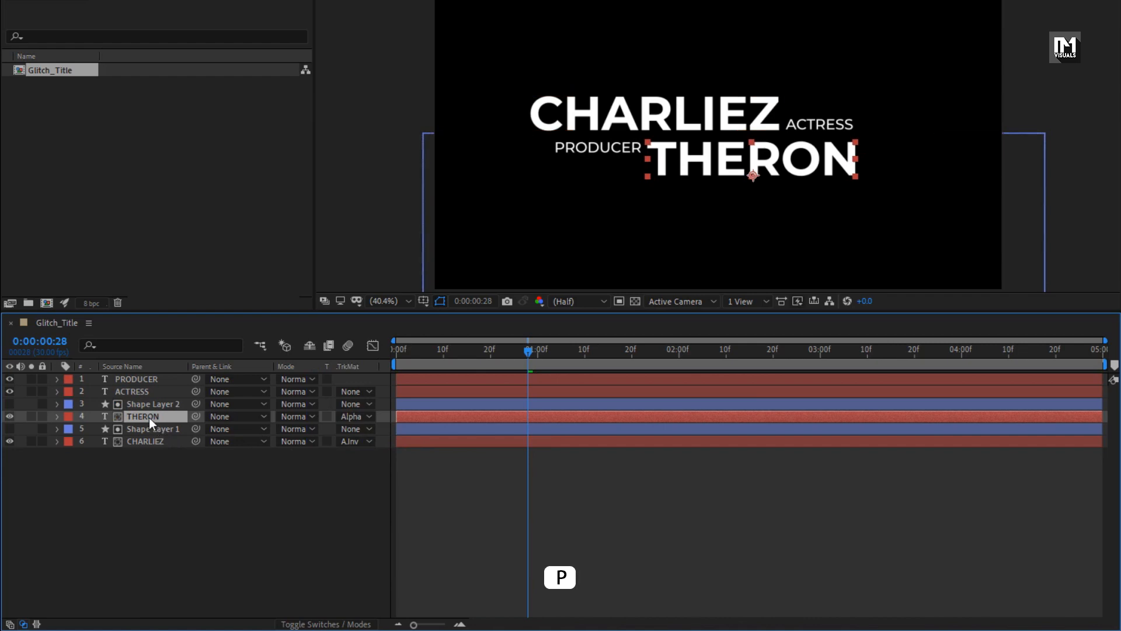
pyautogui.click(536, 357)
pyautogui.click(93, 430)
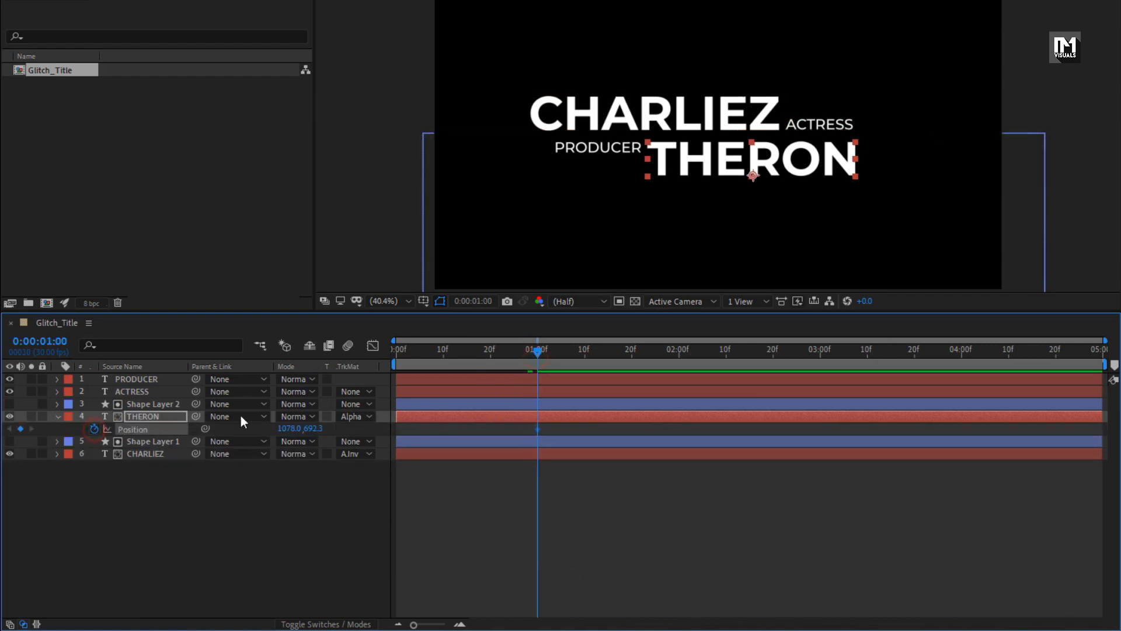
pyautogui.moveTo(420, 355); pyautogui.dragTo(369, 352)
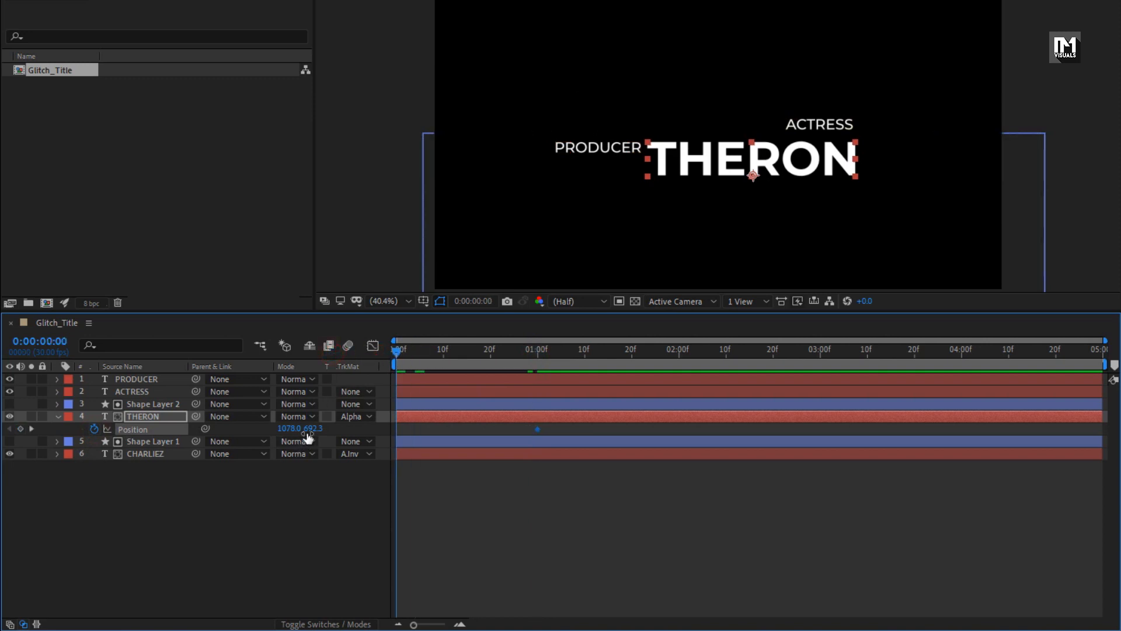
pyautogui.moveTo(309, 429); pyautogui.dragTo(200, 403)
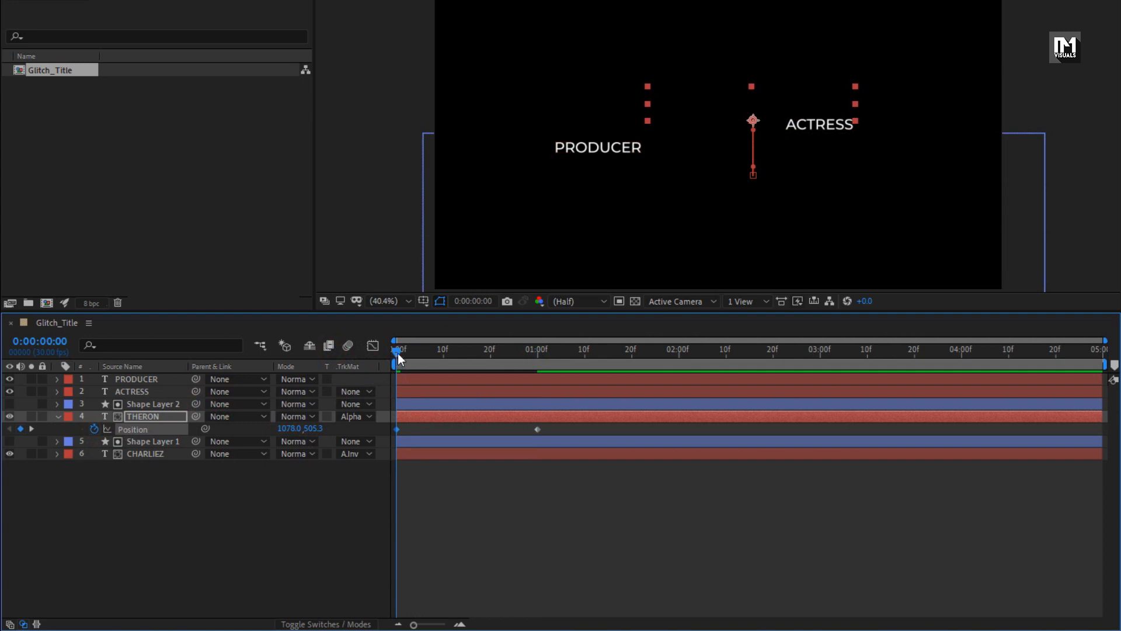
pyautogui.moveTo(397, 353); pyautogui.dragTo(555, 351)
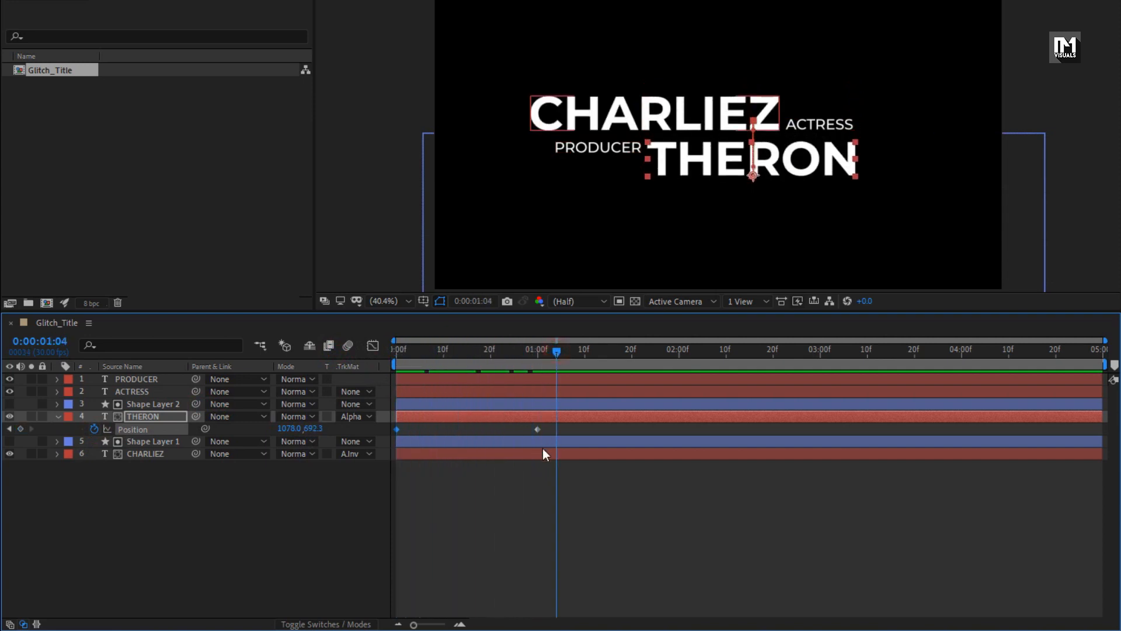
# Apply Easy Ease to both THERON Position keyframes
pyautogui.moveTo(550, 427); pyautogui.dragTo(379, 443)
pyautogui.rightClick(397, 429)
pyautogui.moveTo(550, 617)
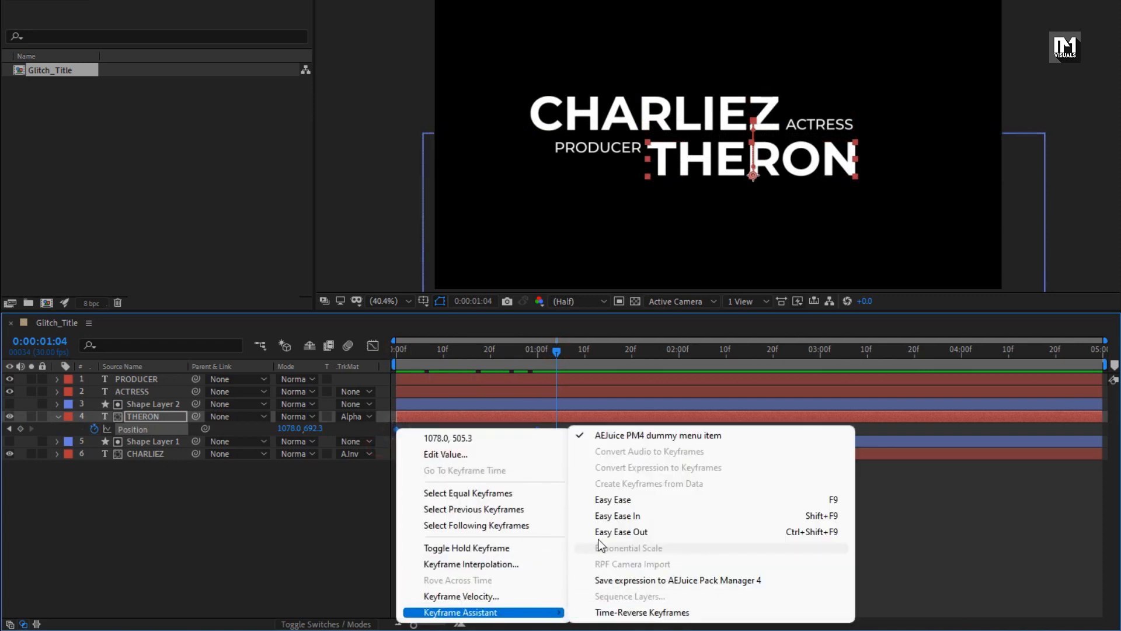
pyautogui.click(594, 503)
# Reshape THERON's Position speed graph into a steep central peak, preview the reveal, and shift the peak slightly later
pyautogui.click(373, 345)
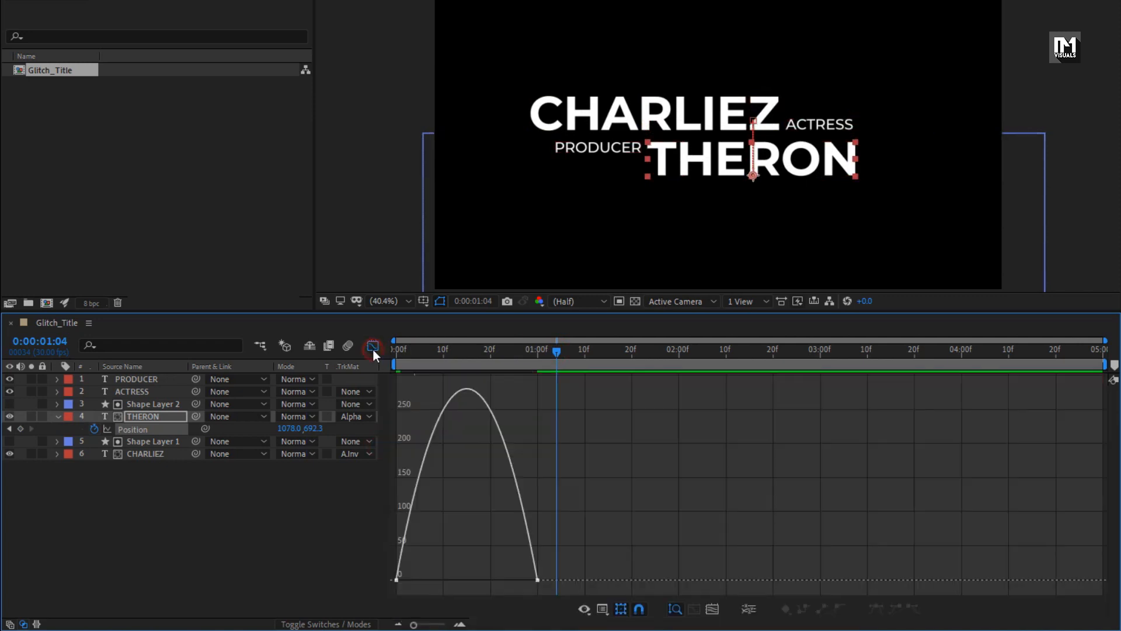
pyautogui.moveTo(546, 555); pyautogui.dragTo(458, 585)
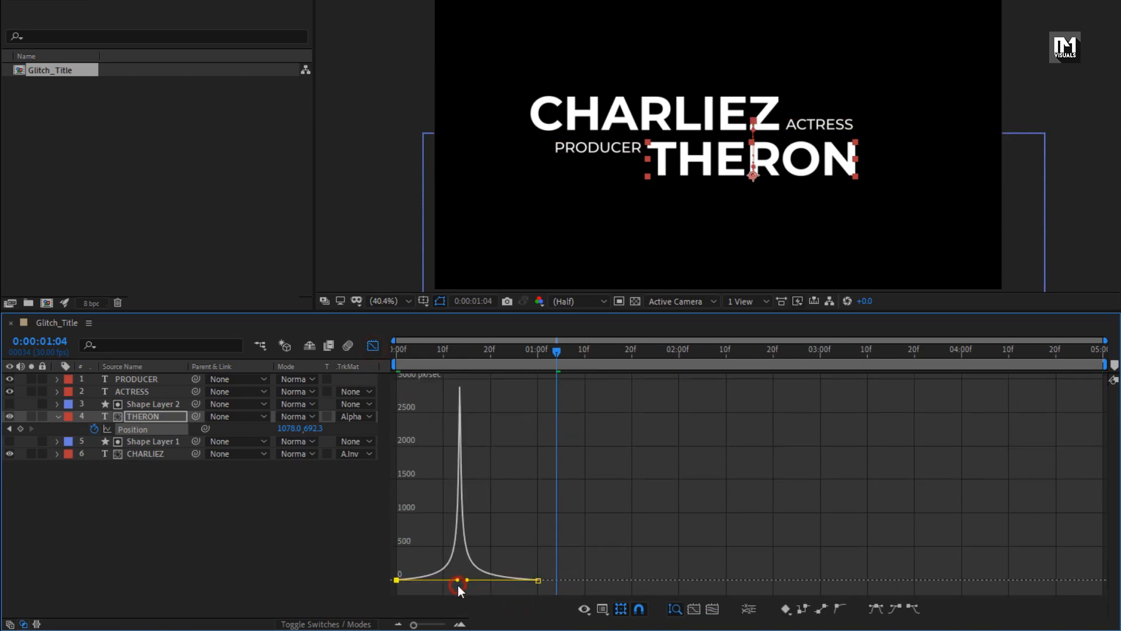
pyautogui.press('space')
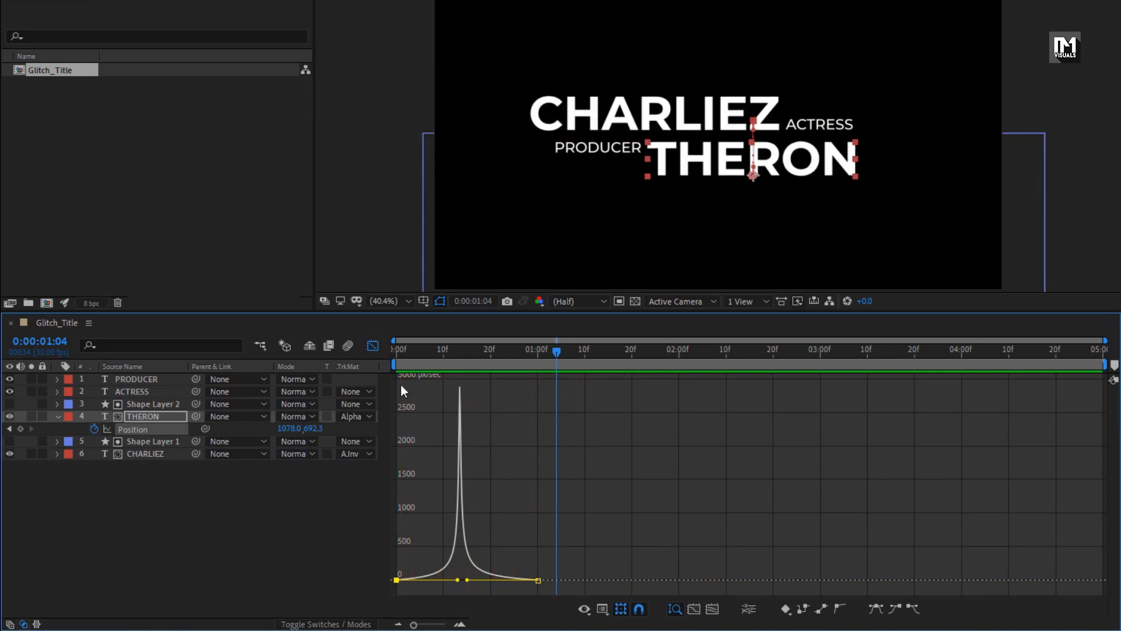
pyautogui.moveTo(395, 349); pyautogui.dragTo(465, 356)
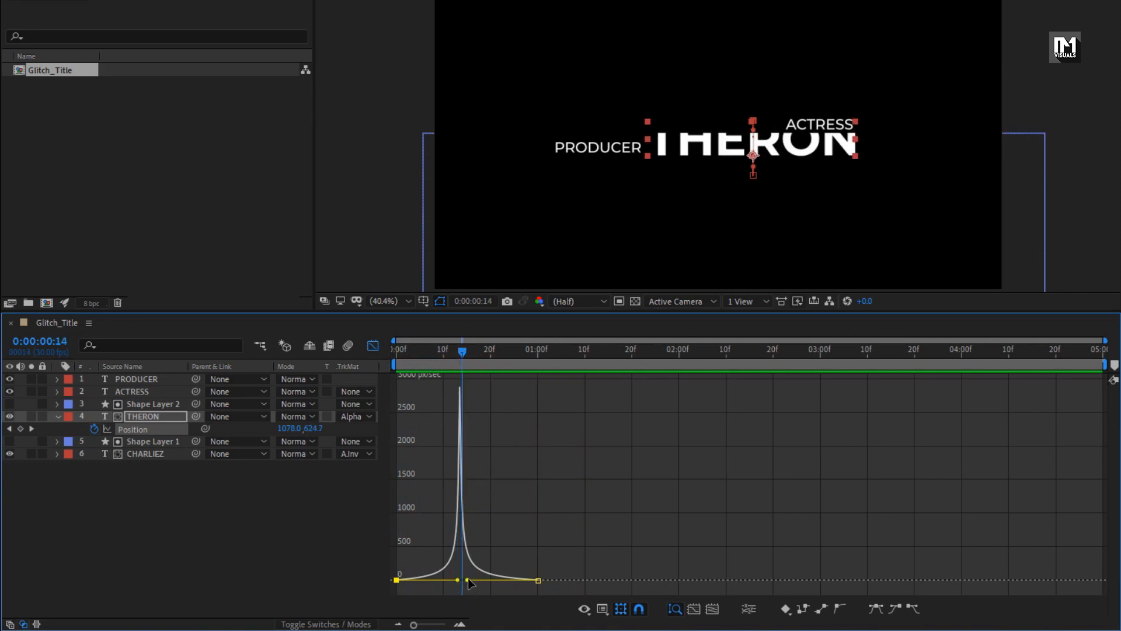
pyautogui.moveTo(469, 580); pyautogui.dragTo(466, 584)
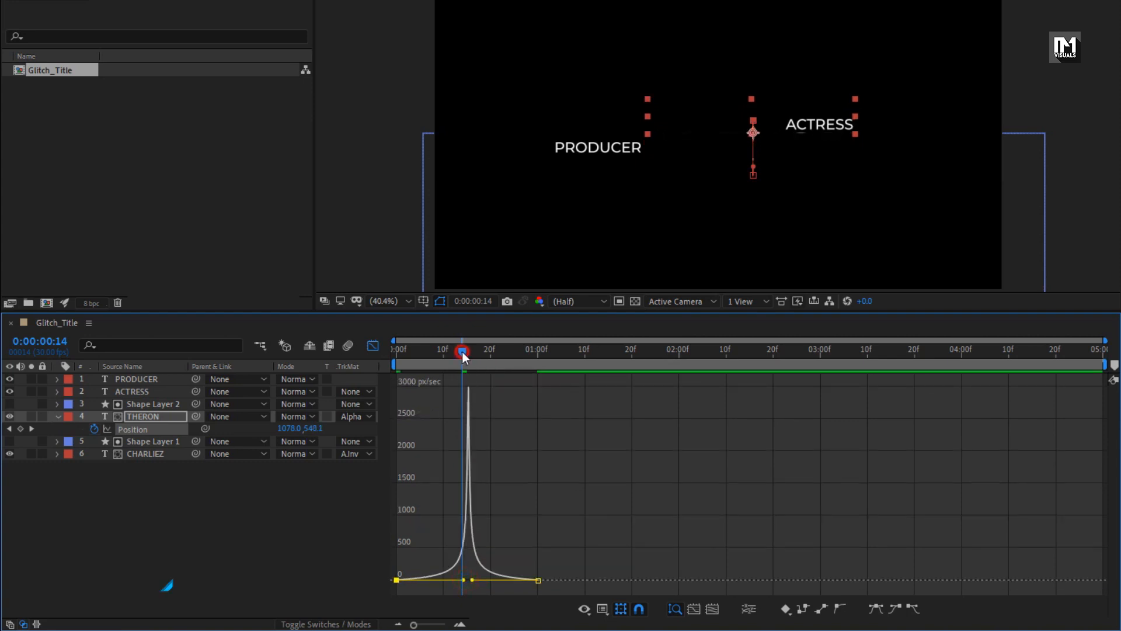
pyautogui.moveTo(461, 351); pyautogui.dragTo(584, 352)
pyautogui.click(372, 345)
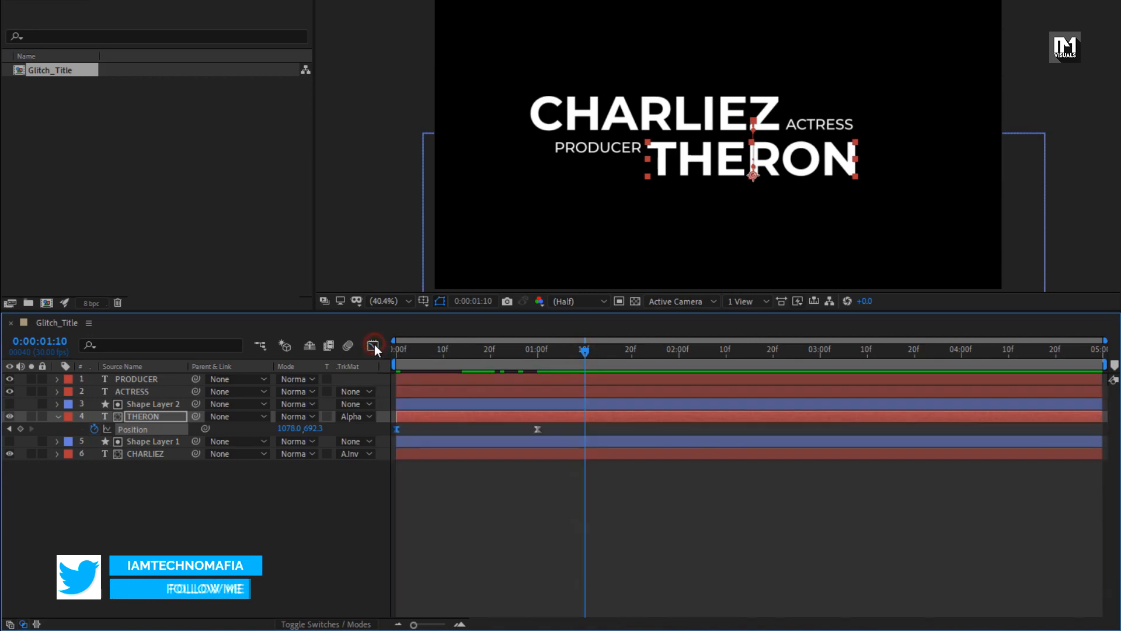
pyautogui.click(57, 418)
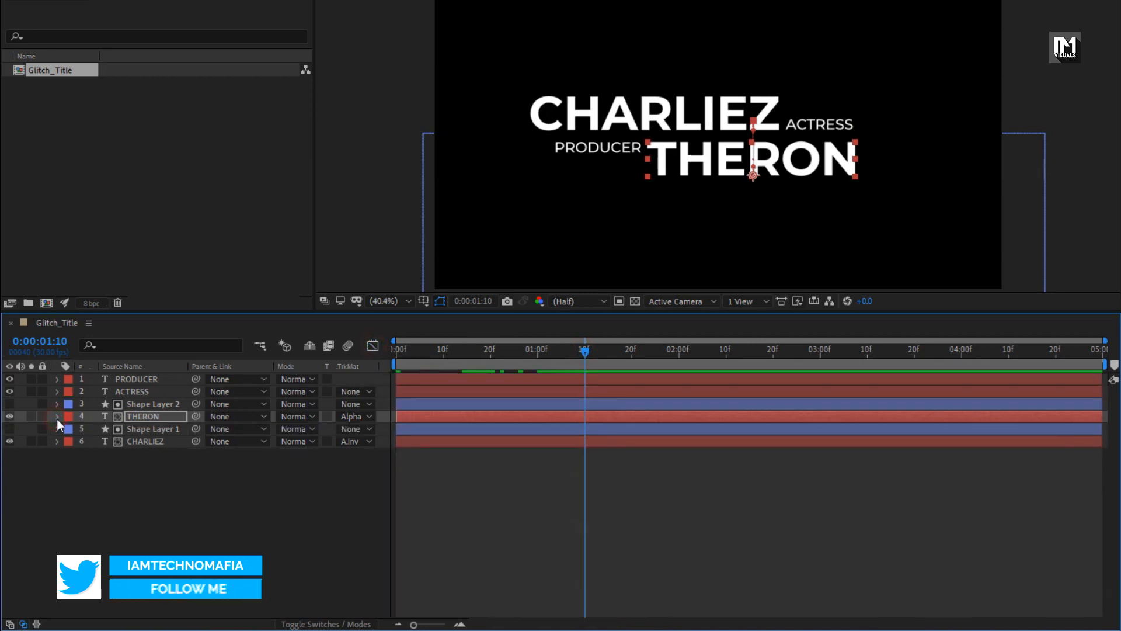
# Add a Scale text animator to the ACTRESS layer and set its scale to 0%
pyautogui.click(138, 394)
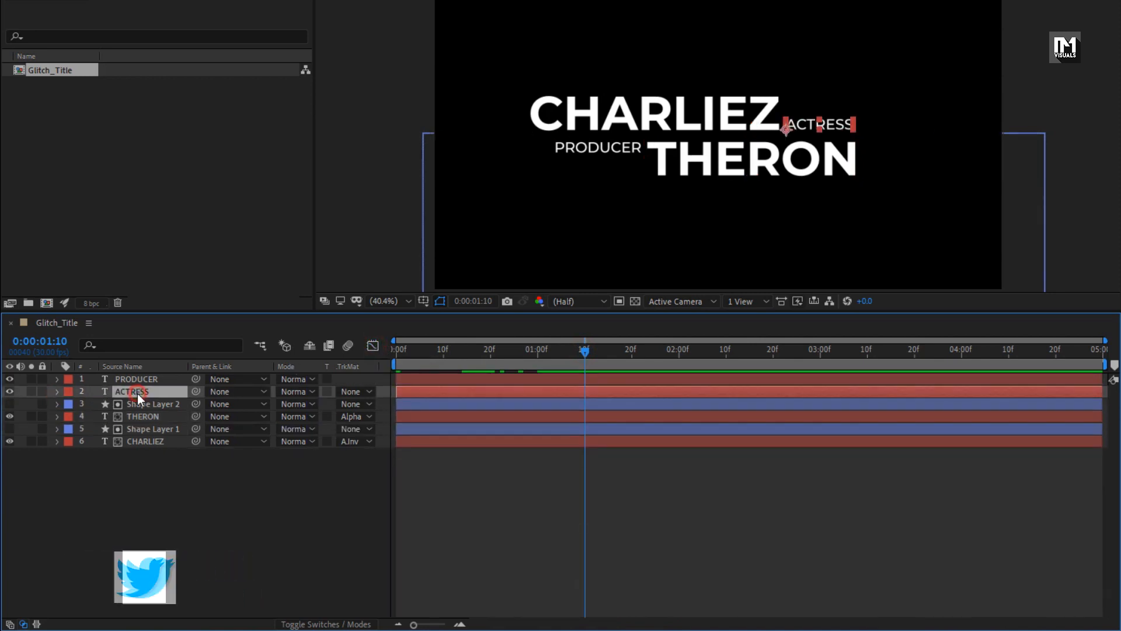
pyautogui.click(56, 391)
pyautogui.click(371, 404)
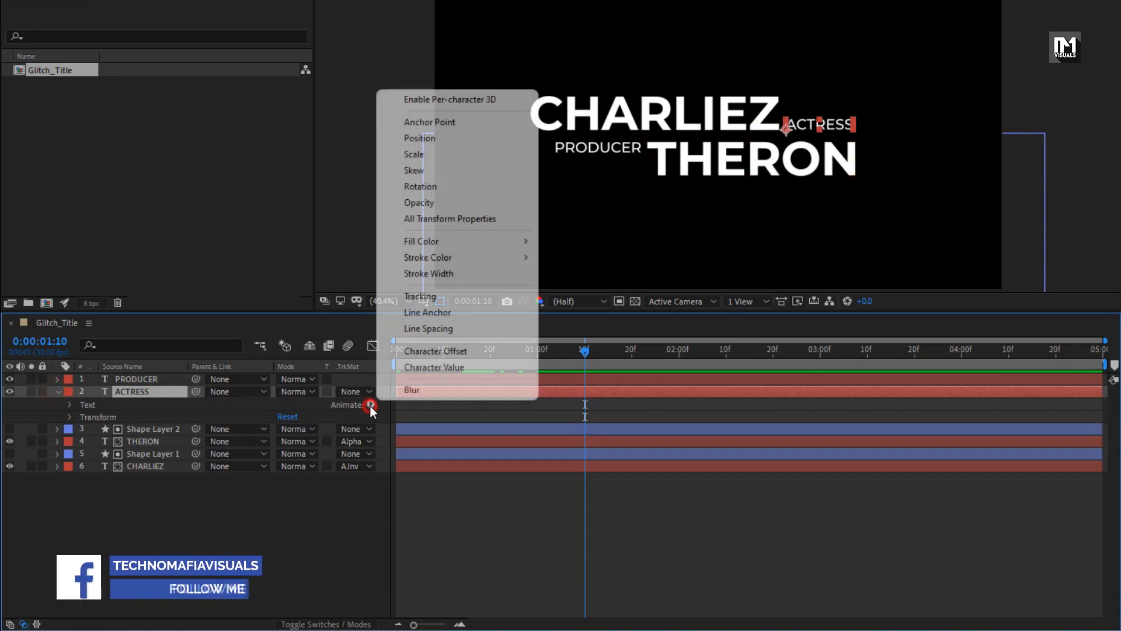
pyautogui.click(416, 155)
pyautogui.click(261, 477)
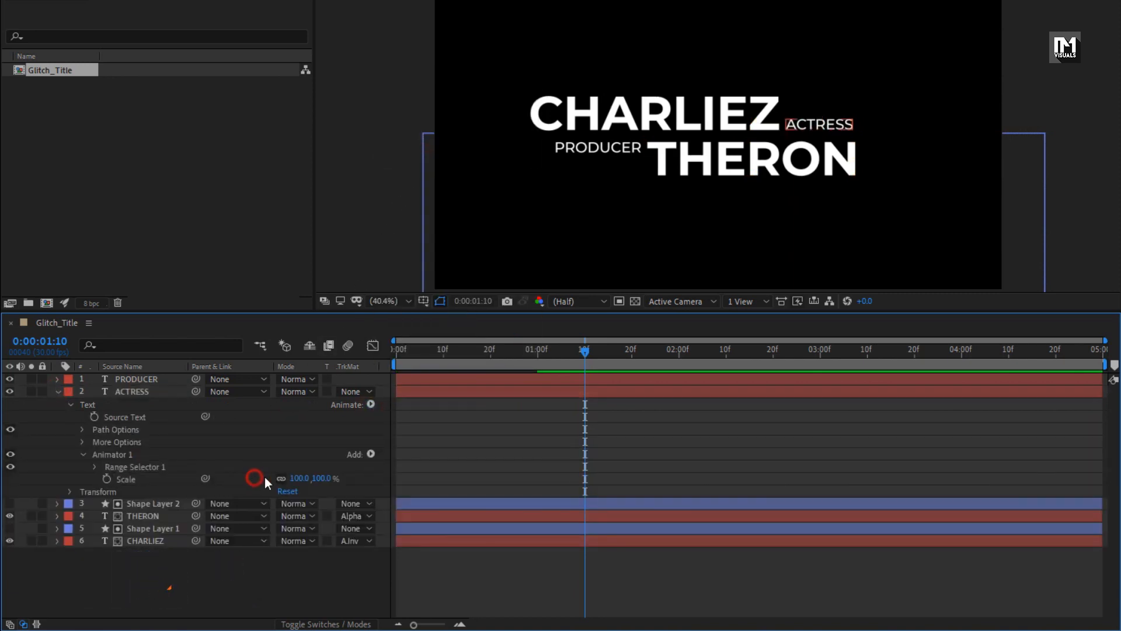
pyautogui.click(323, 478)
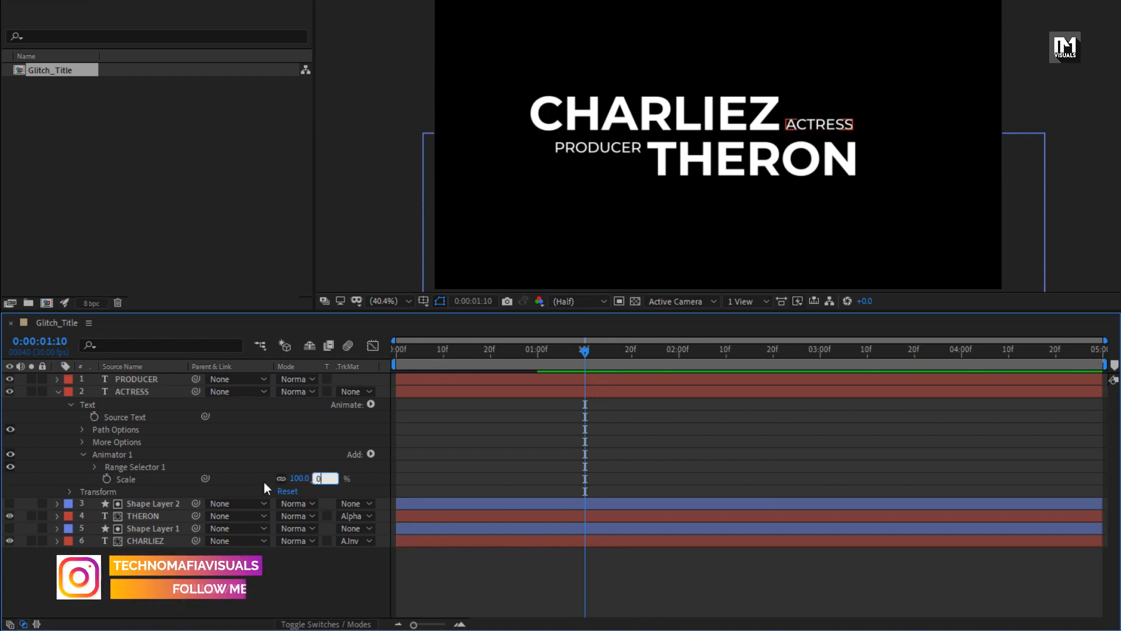
pyautogui.write('0')
pyautogui.press('Return')
# Keyframe the ACTRESS Range Selector's Start at 0% on 0:00:00:00 and 100% on 0:00:01:00
pyautogui.click(94, 466)
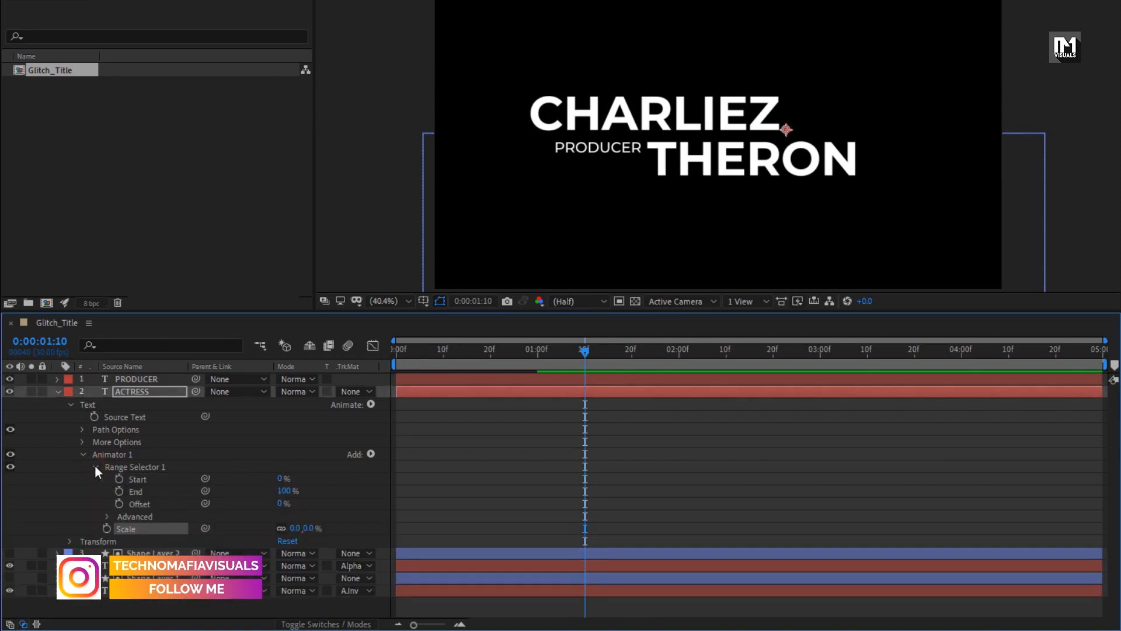
pyautogui.click(395, 351)
pyautogui.moveTo(395, 351); pyautogui.dragTo(387, 352)
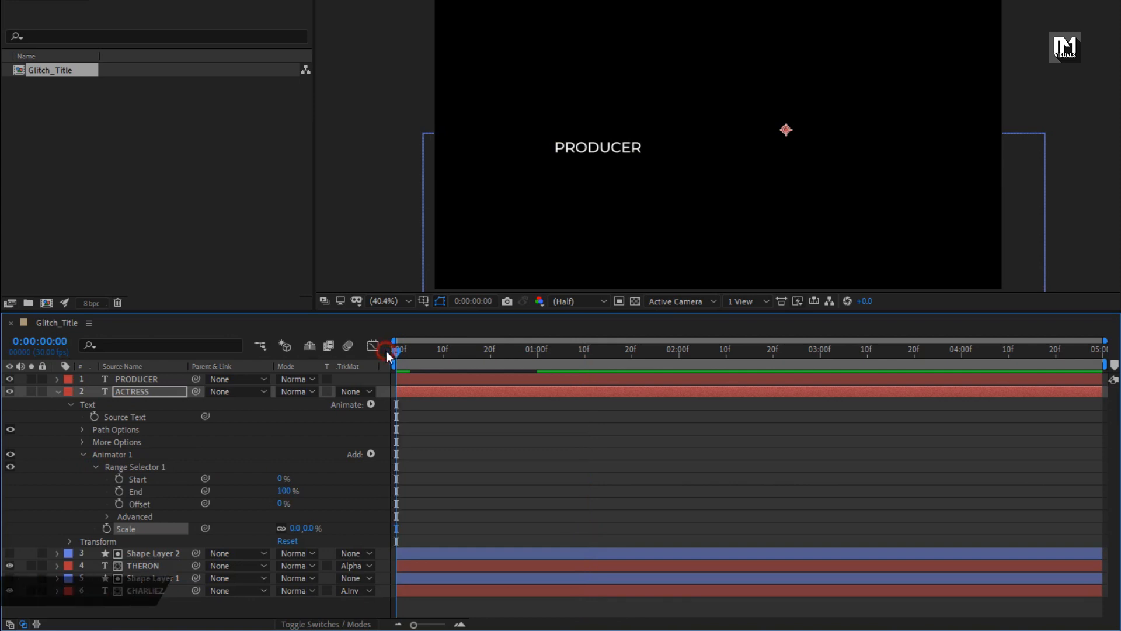
pyautogui.click(120, 479)
pyautogui.moveTo(465, 353); pyautogui.dragTo(535, 352)
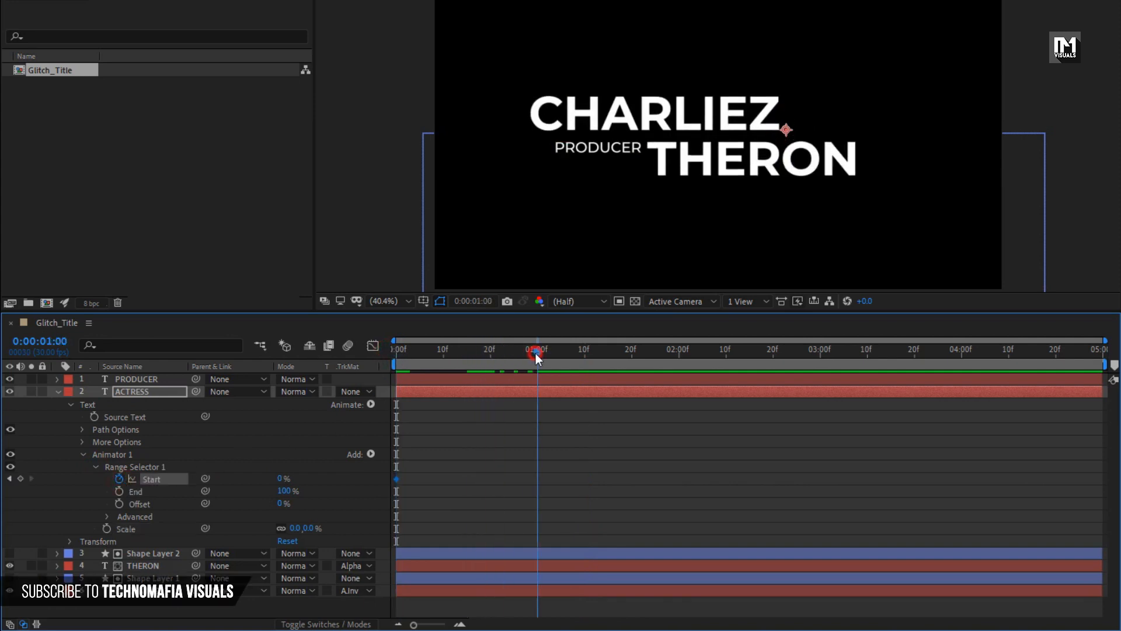
pyautogui.click(279, 479)
pyautogui.write('100')
pyautogui.press('Return')
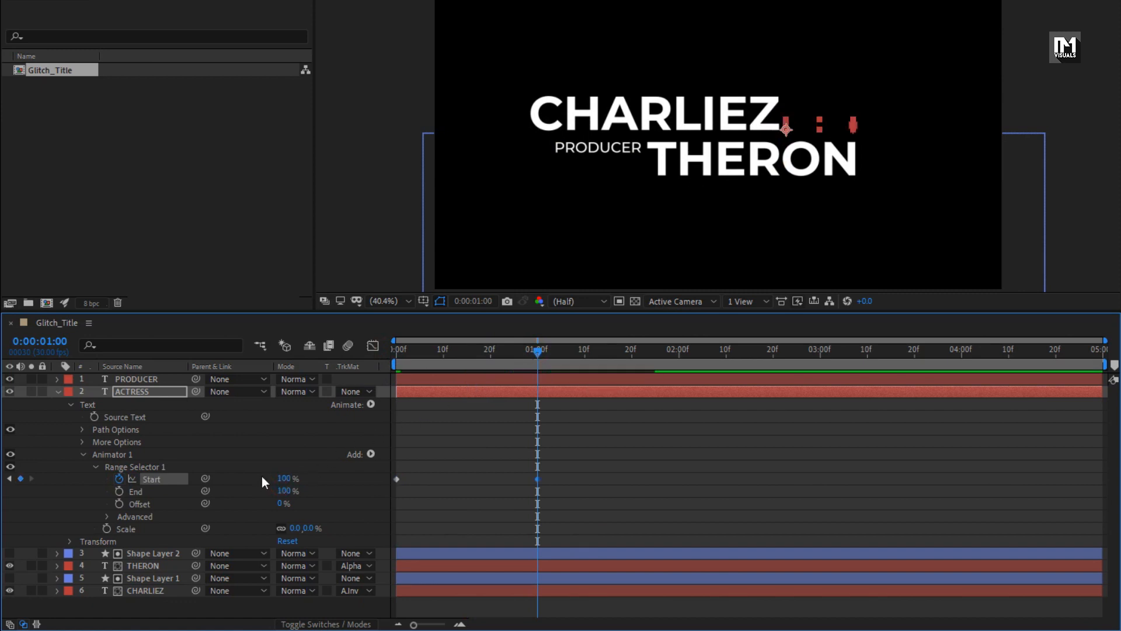
# Set the ACTRESS Range Selector's advanced Smoothness to 0% and preview the letter-by-letter reveal
pyautogui.click(108, 517)
pyautogui.scroll(-4, 79, 491)
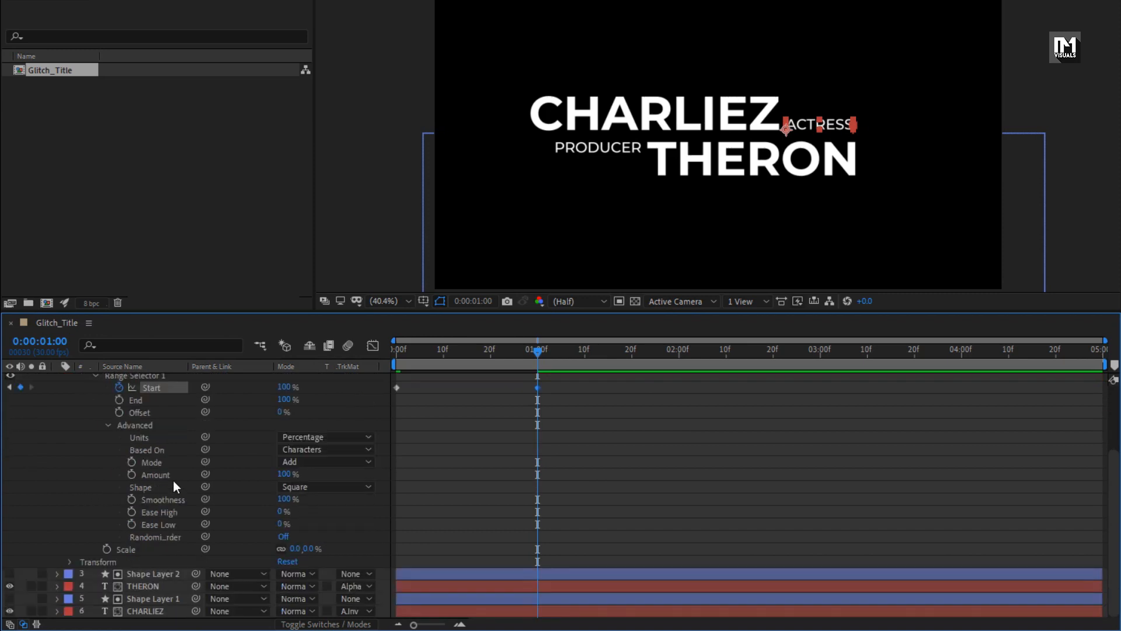
pyautogui.click(287, 499)
pyautogui.write('0')
pyautogui.press('Return')
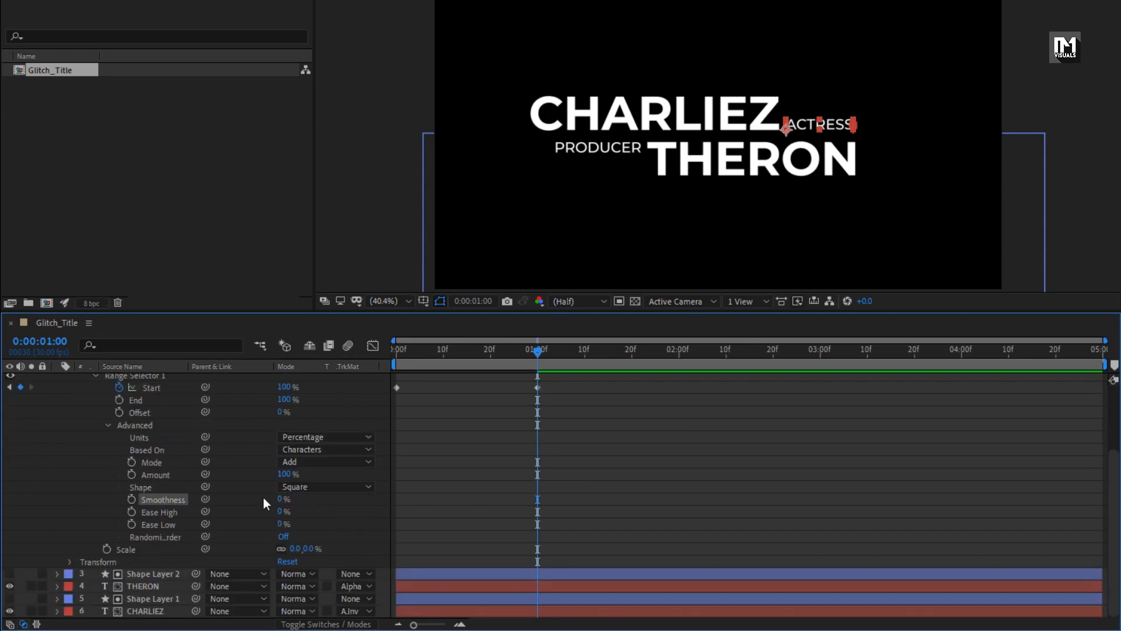
pyautogui.moveTo(482, 356); pyautogui.dragTo(505, 355)
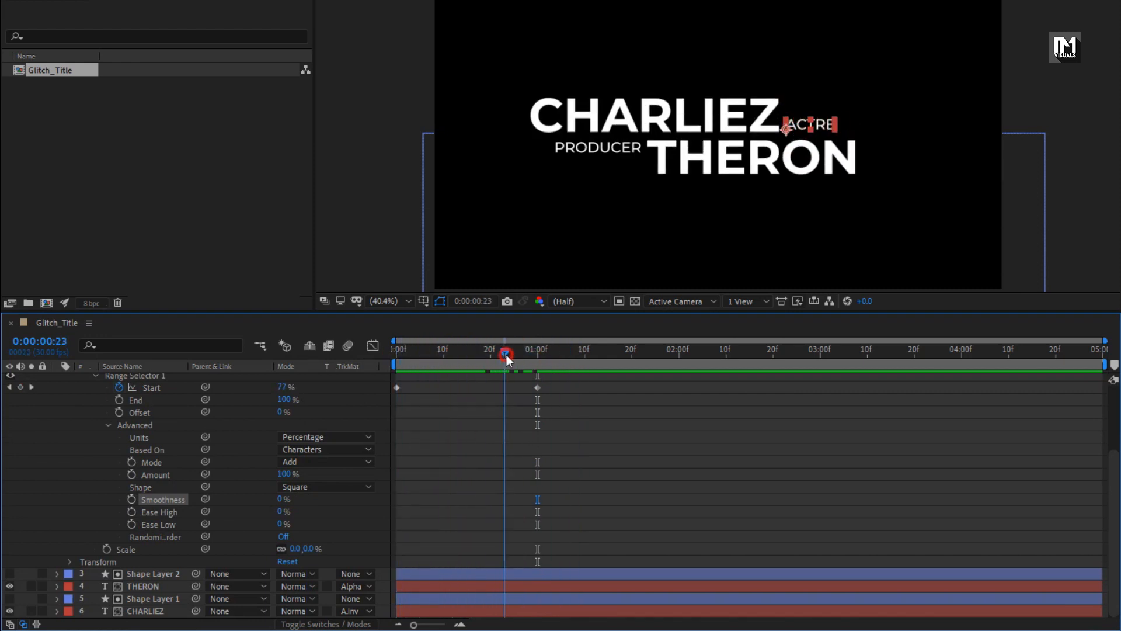
pyautogui.scroll(4, 422, 419)
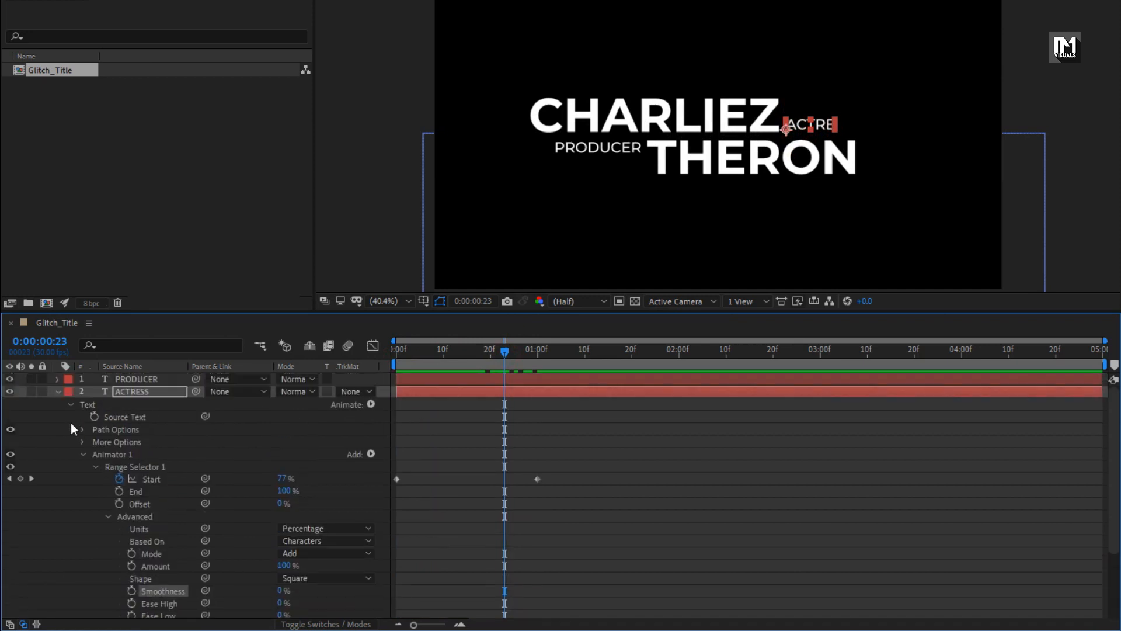
pyautogui.click(58, 393)
# Add a Scale text animator to the PRODUCER layer
pyautogui.click(136, 378)
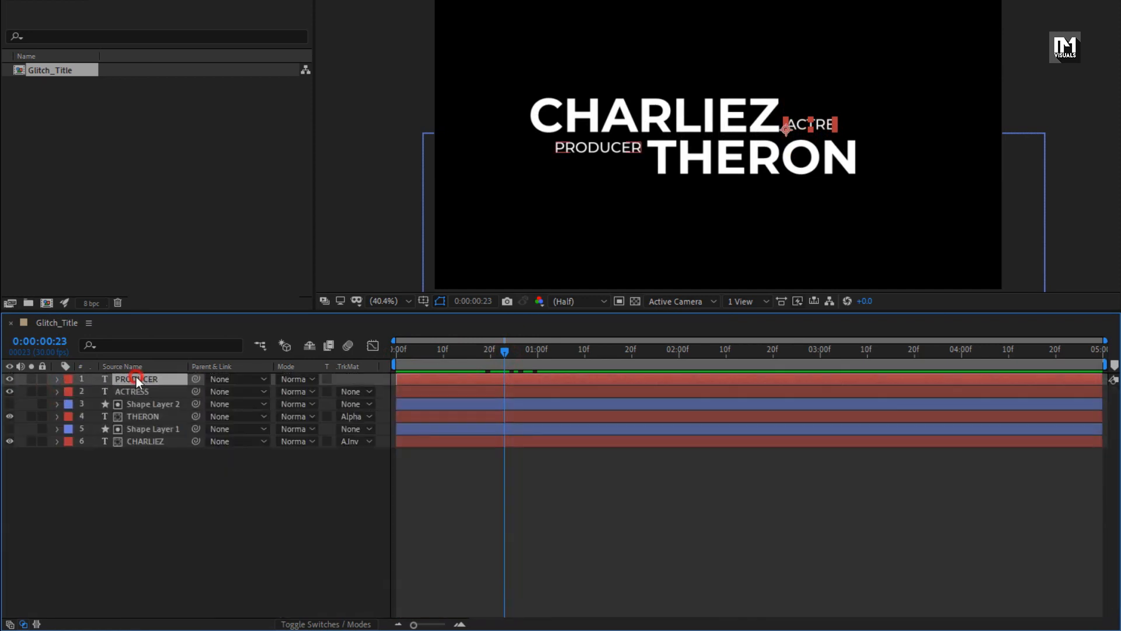
pyautogui.click(58, 381)
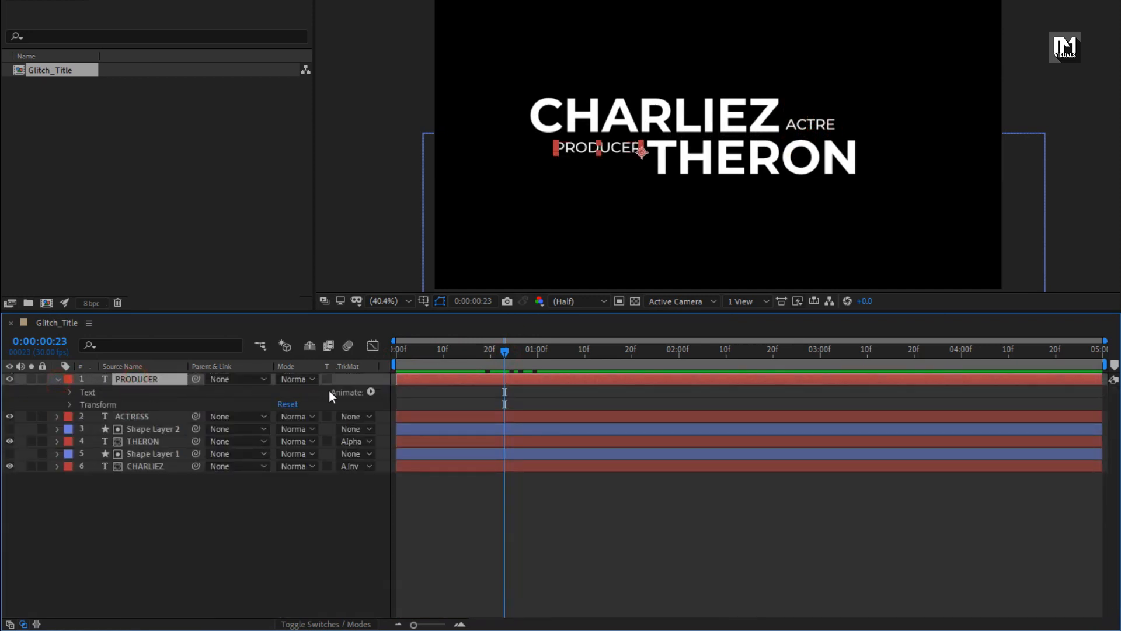
pyautogui.click(371, 392)
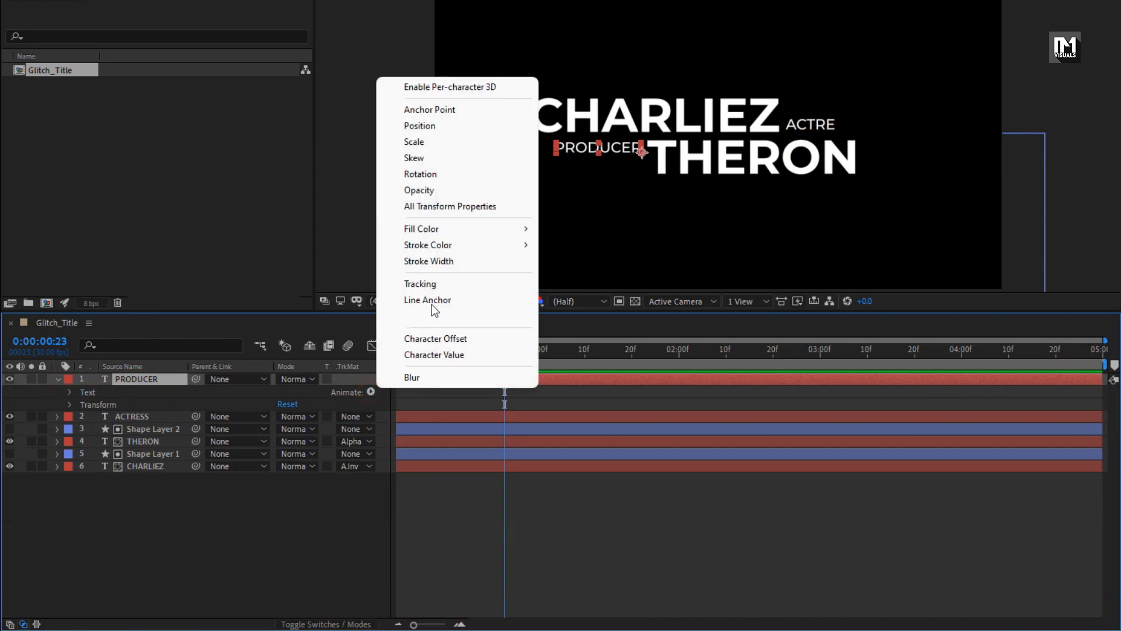
pyautogui.click(414, 141)
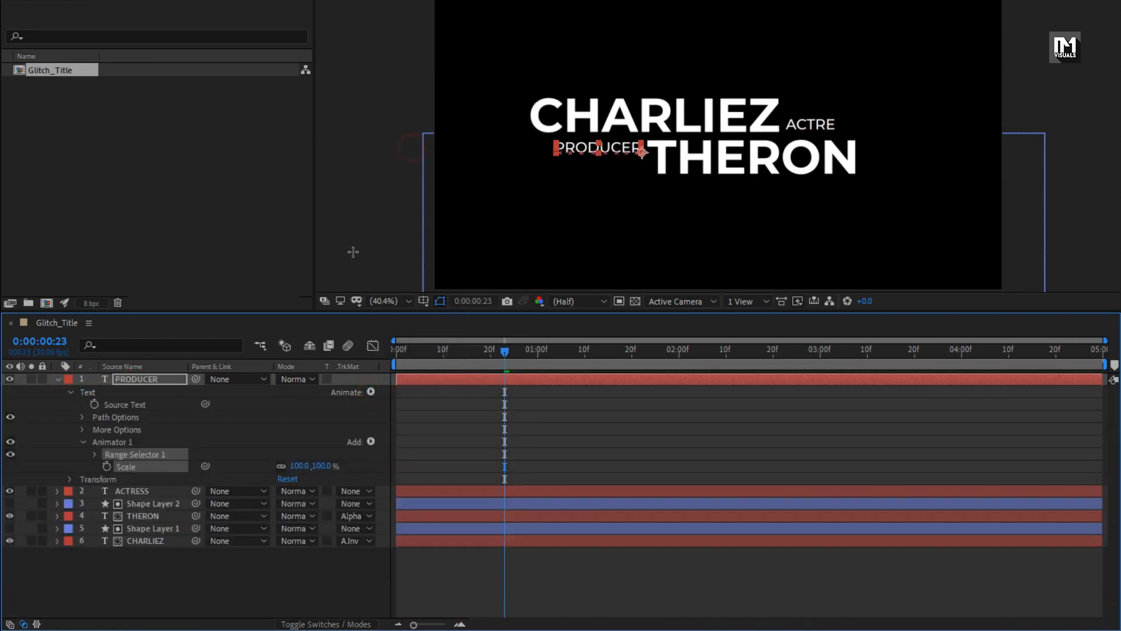
# Set the PRODUCER text animator's scale to 0%
pyautogui.click(315, 465)
pyautogui.write('0')
pyautogui.press('Return')
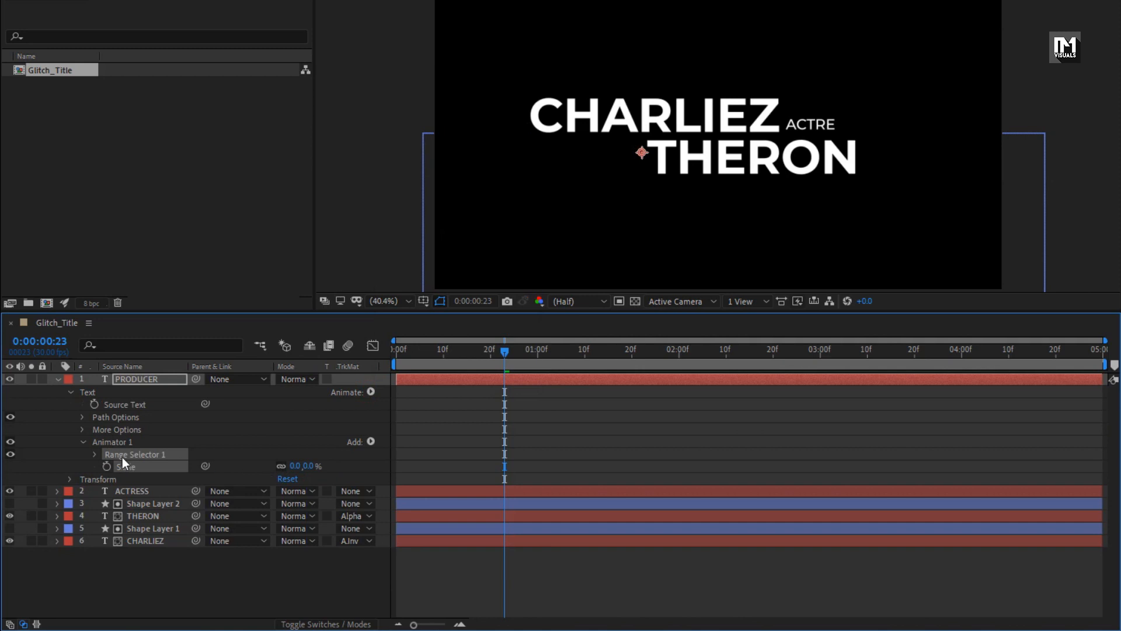
# Keyframe the PRODUCER Range Selector's Start at 0% on 0:00:00:00 and 100% on 0:00:01:00
pyautogui.click(94, 454)
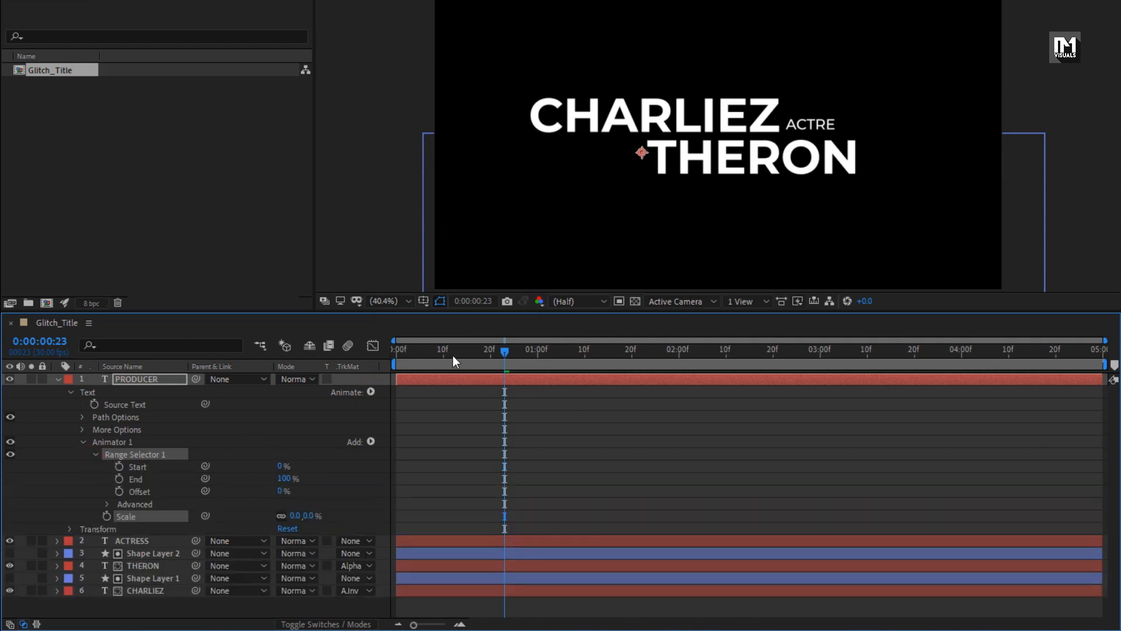
pyautogui.moveTo(453, 355); pyautogui.dragTo(385, 354)
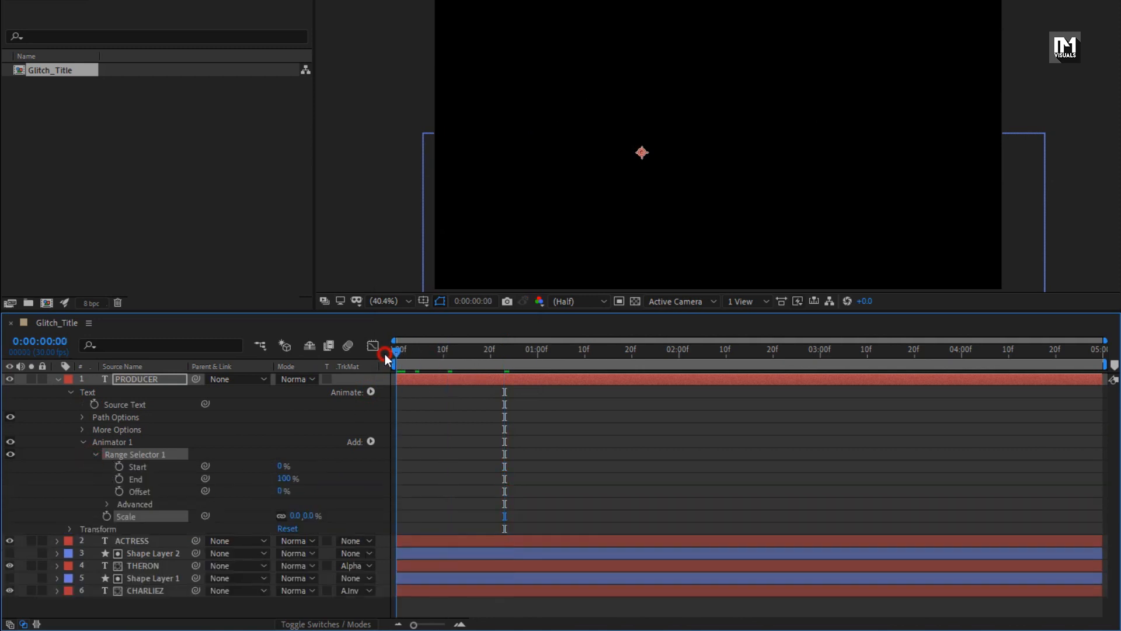
pyautogui.click(119, 466)
pyautogui.moveTo(441, 350); pyautogui.dragTo(538, 353)
pyautogui.click(280, 467)
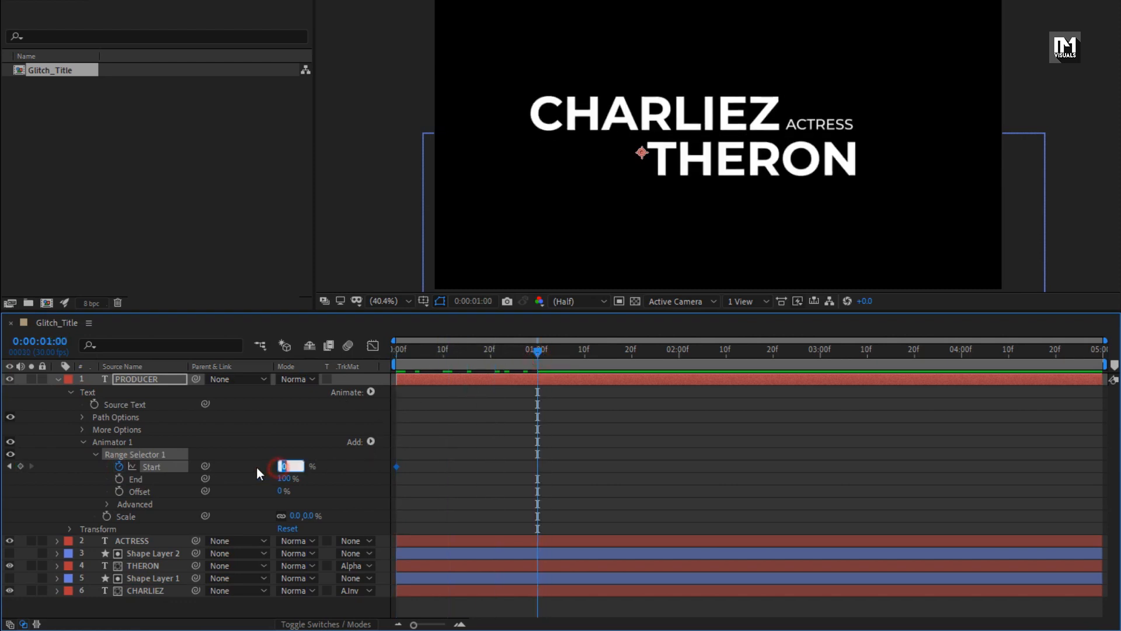
pyautogui.write('100')
pyautogui.press('Return')
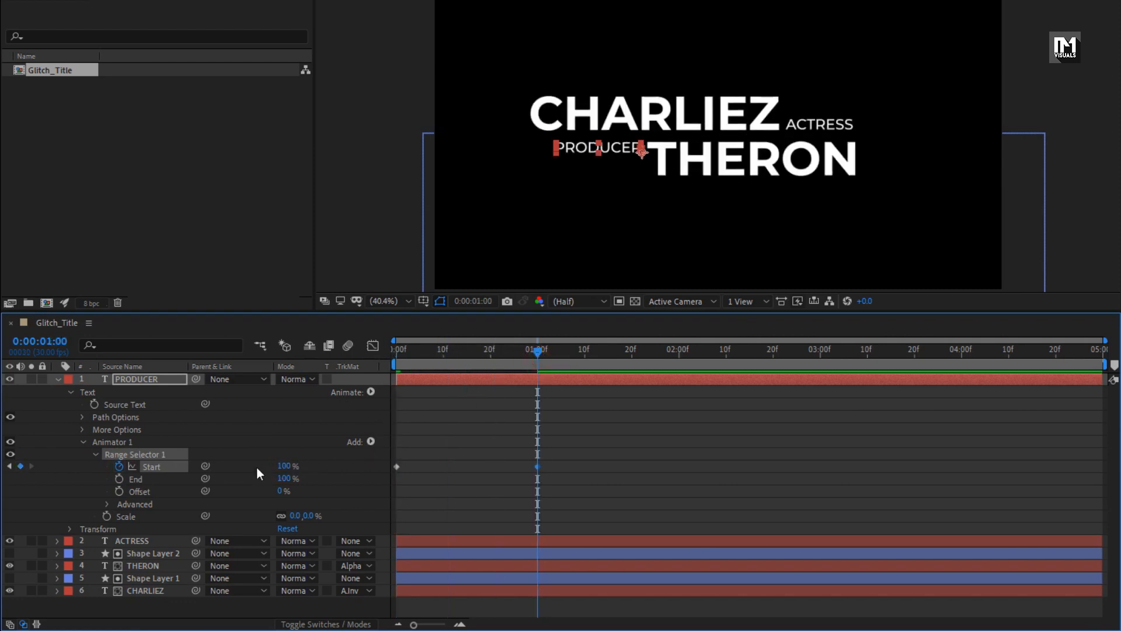
# Set the PRODUCER Range Selector's advanced Smoothness to 0%, preview the reveal and collapse the layer's properties
pyautogui.click(108, 503)
pyautogui.scroll(-3, 107, 497)
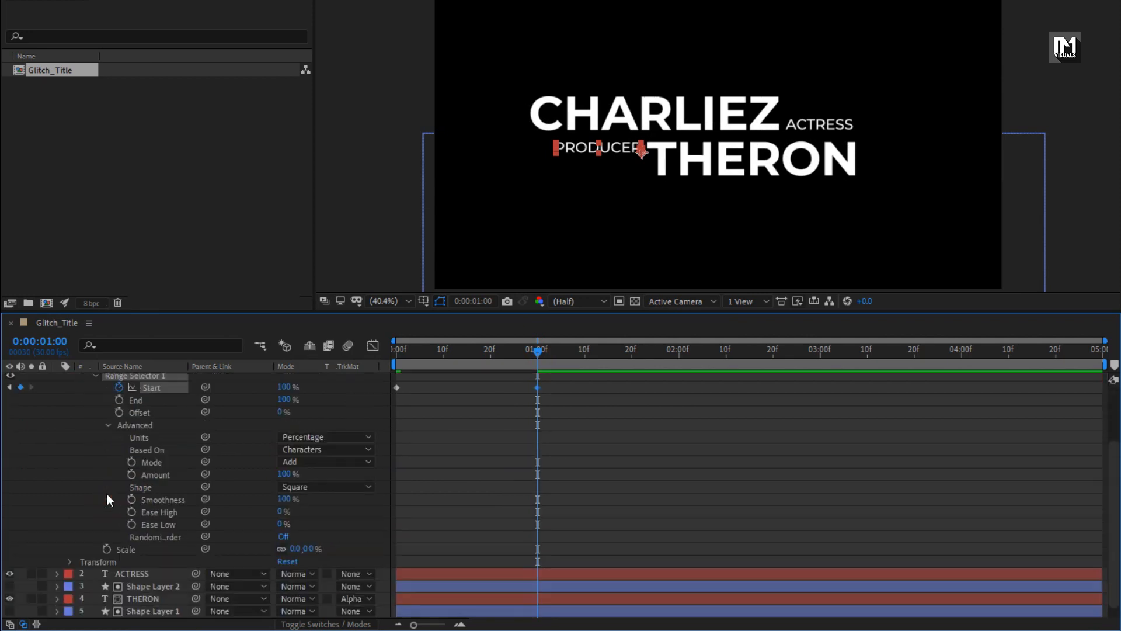
pyautogui.click(284, 499)
pyautogui.write('0')
pyautogui.press('Return')
pyautogui.moveTo(402, 352); pyautogui.dragTo(539, 362)
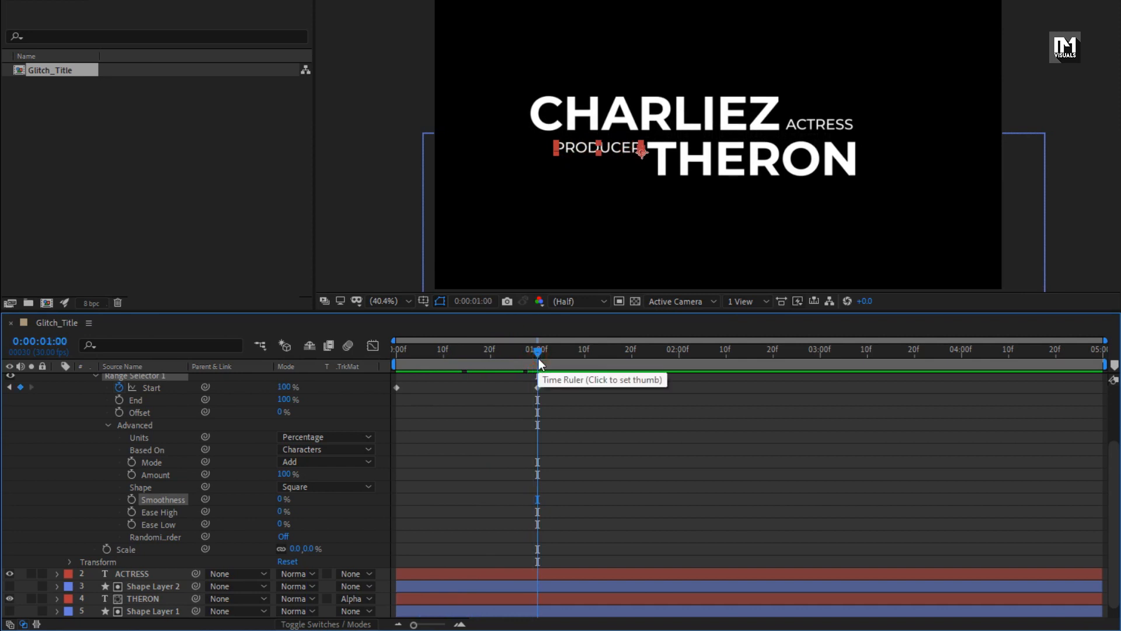
pyautogui.scroll(3, 212, 433)
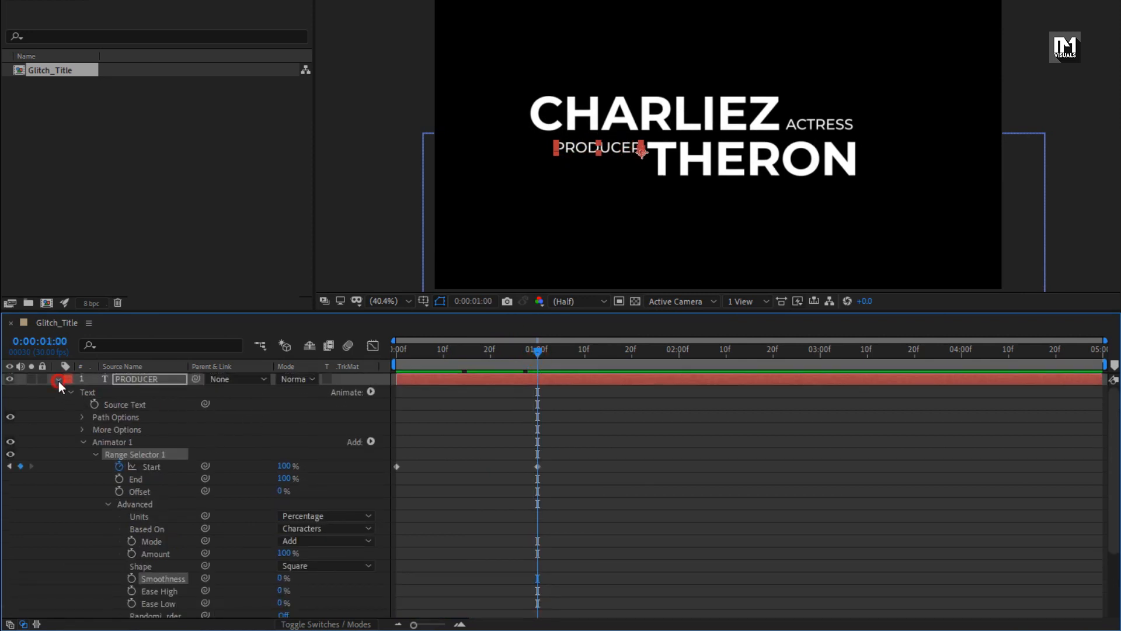
pyautogui.click(59, 380)
pyautogui.click(174, 459)
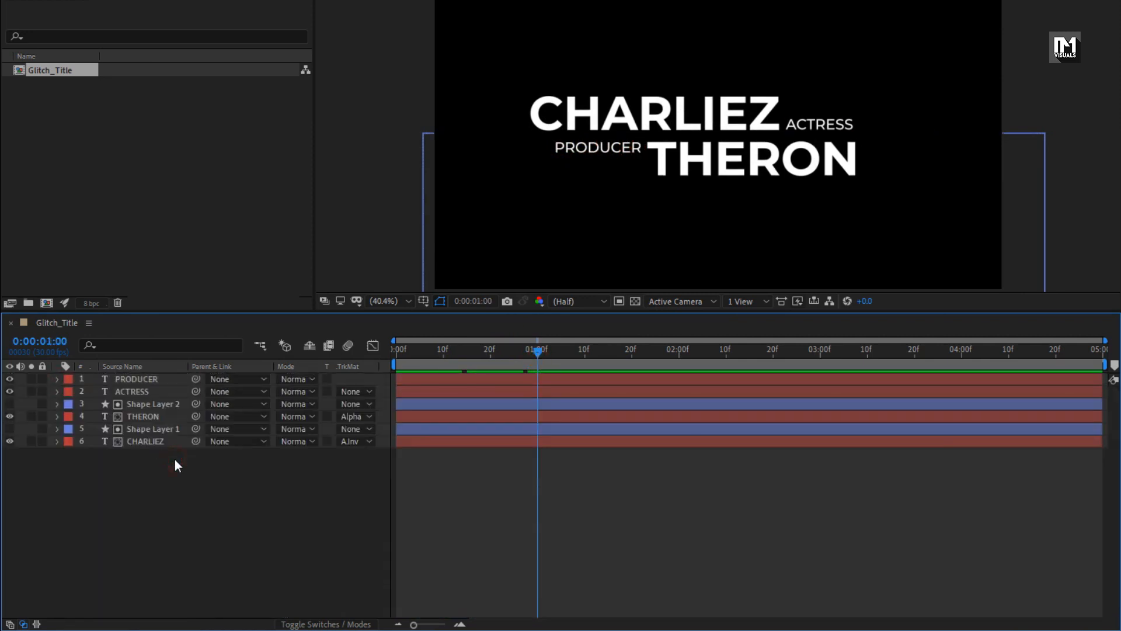
# Move the ACTRESS layer directly below THERON and above Shape Layer 1 in the layer stack
pyautogui.click(141, 391)
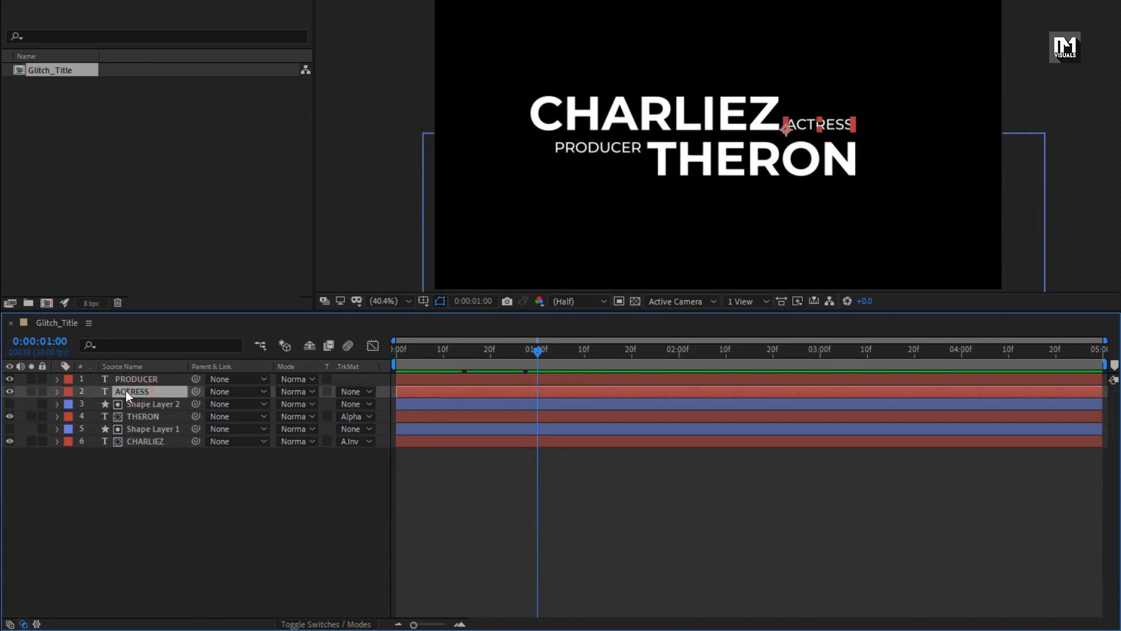
pyautogui.moveTo(125, 390); pyautogui.dragTo(134, 422)
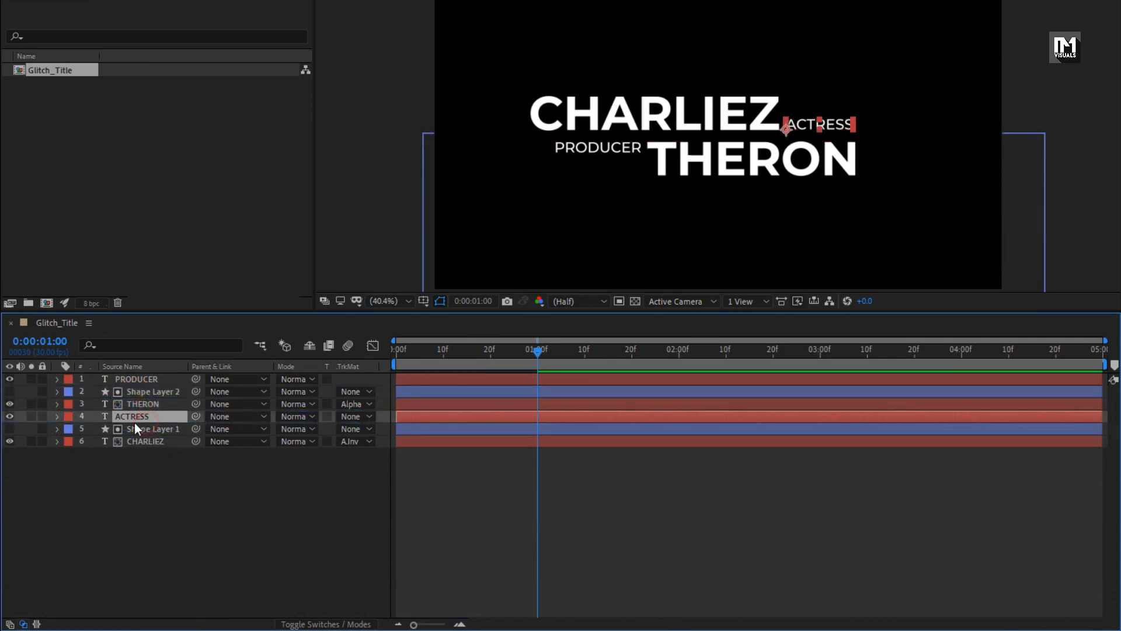
pyautogui.click(138, 459)
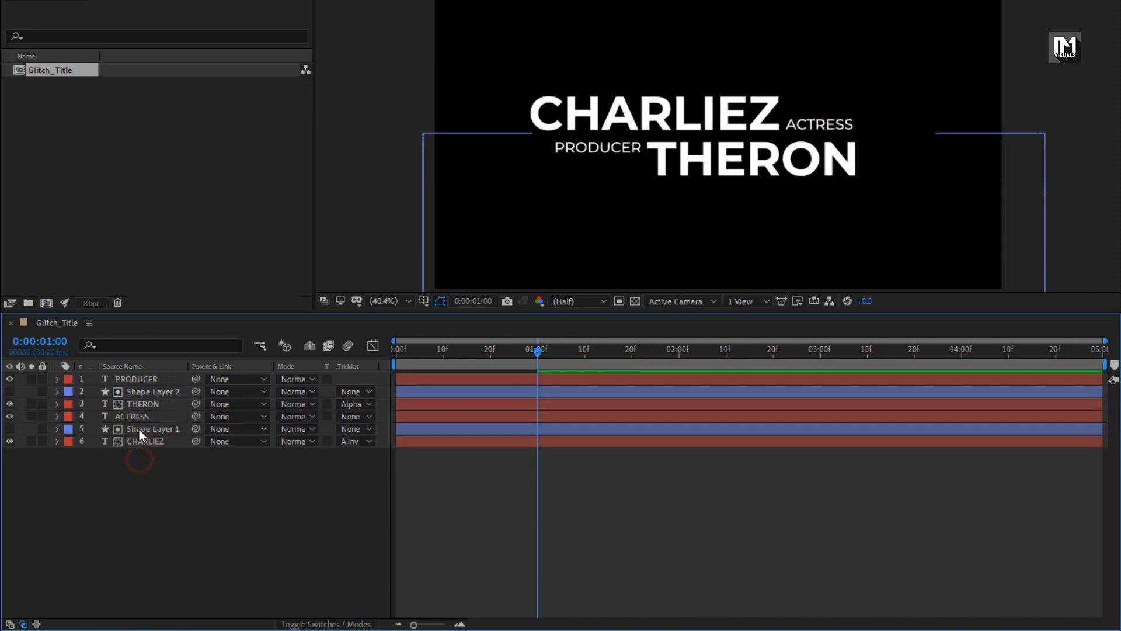
# Add a null object and place it between the THERON and ACTRESS layers
pyautogui.click(166, 484)
pyautogui.rightClick(167, 483)
pyautogui.moveTo(214, 323)
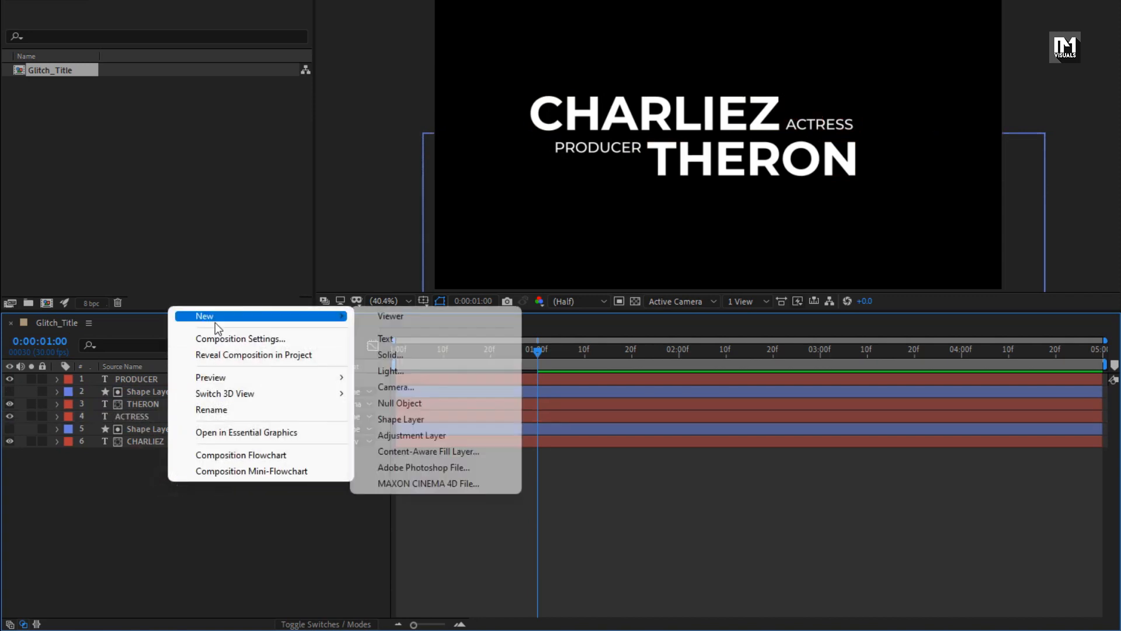
pyautogui.click(411, 403)
pyautogui.moveTo(146, 379); pyautogui.dragTo(166, 419)
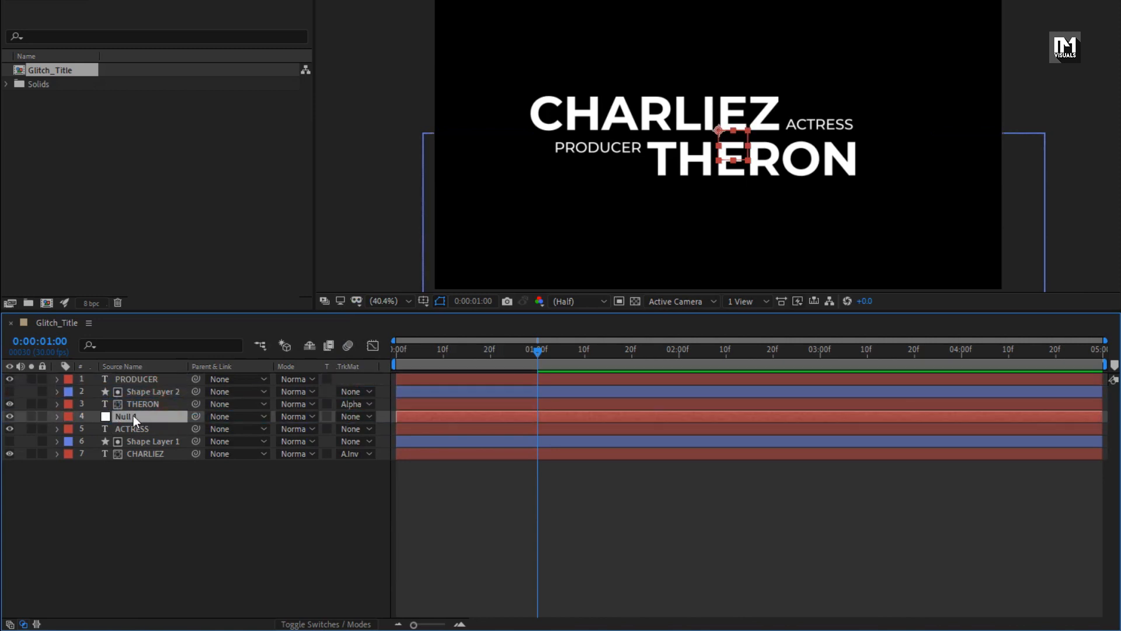
# Parent the ACTRESS, Shape Layer 1 and CHARLIEZ layers to Null 1
pyautogui.moveTo(150, 469); pyautogui.dragTo(130, 426)
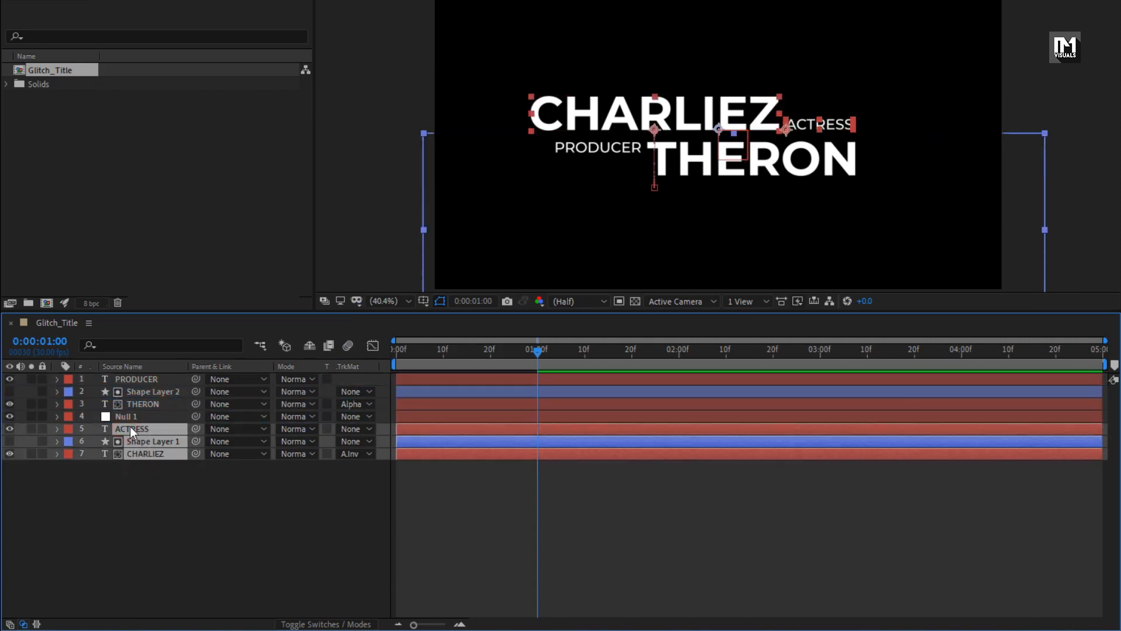
pyautogui.click(230, 456)
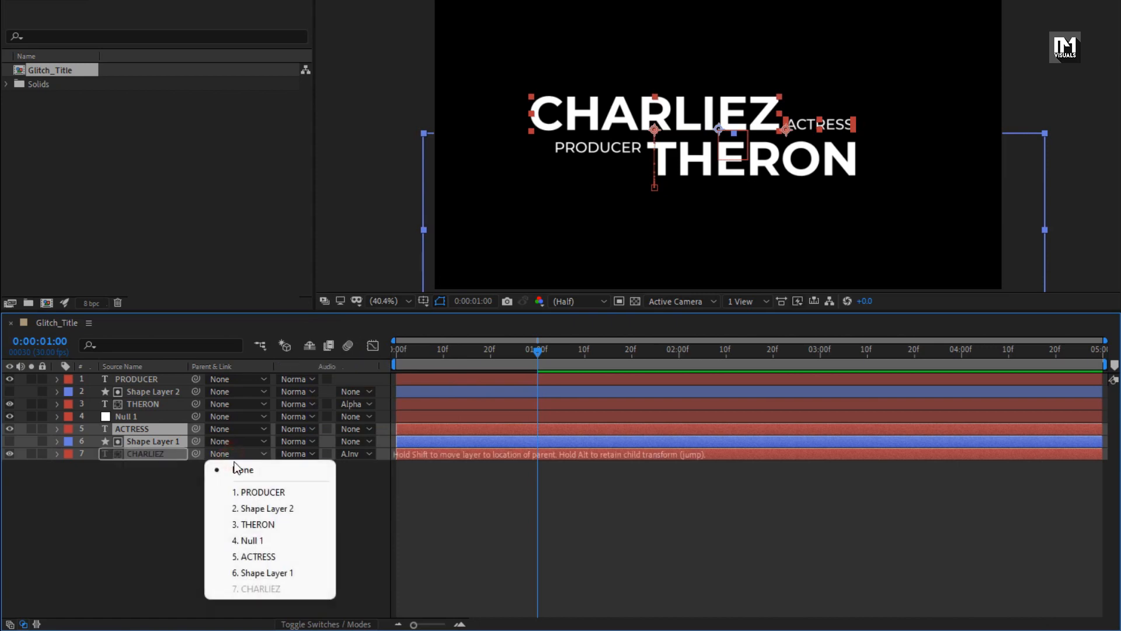
pyautogui.click(251, 540)
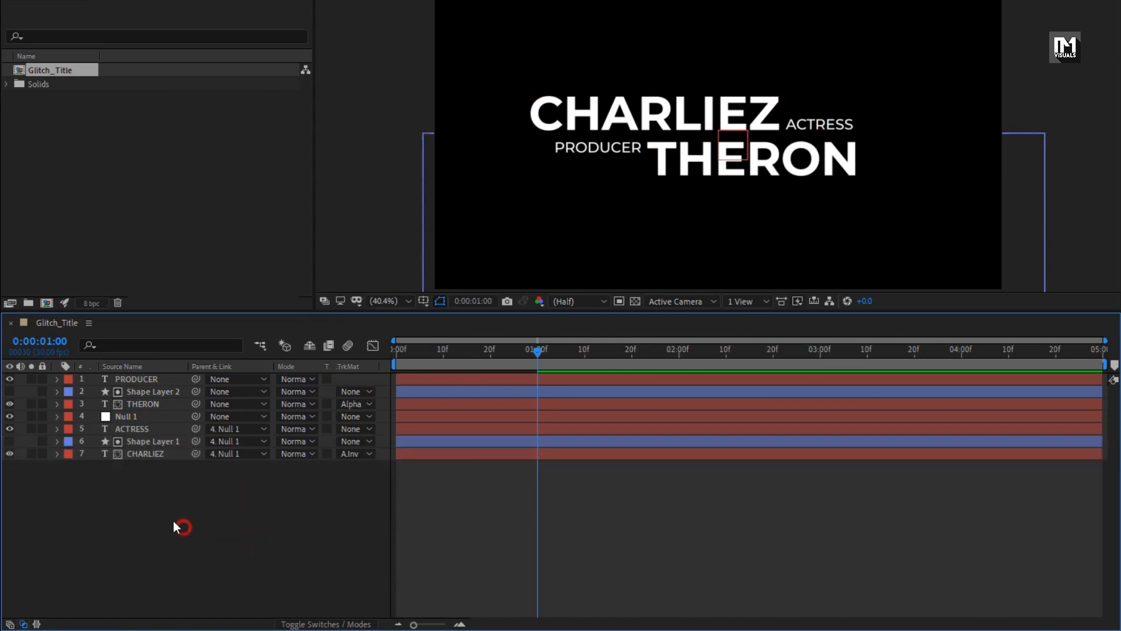
# Keyframe Null 1's Position at 960, 540 on 0:00:01:20 and 1117, 540 on 0:00:00:25, and preview the move
pyautogui.click(135, 415)
pyautogui.press('p')
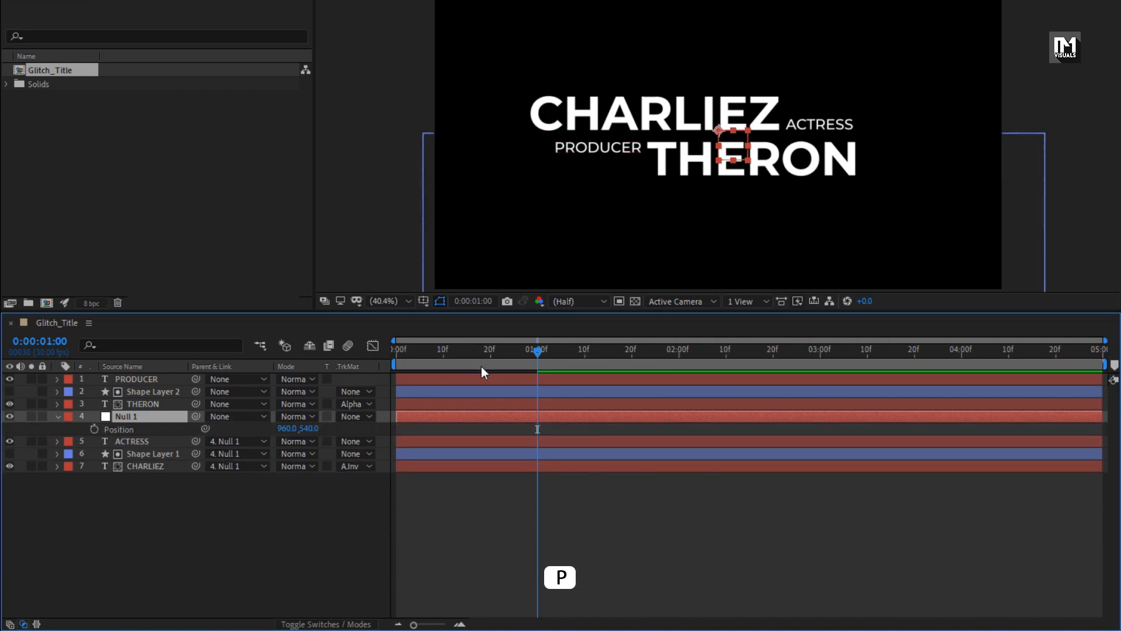
pyautogui.moveTo(500, 354); pyautogui.dragTo(632, 354)
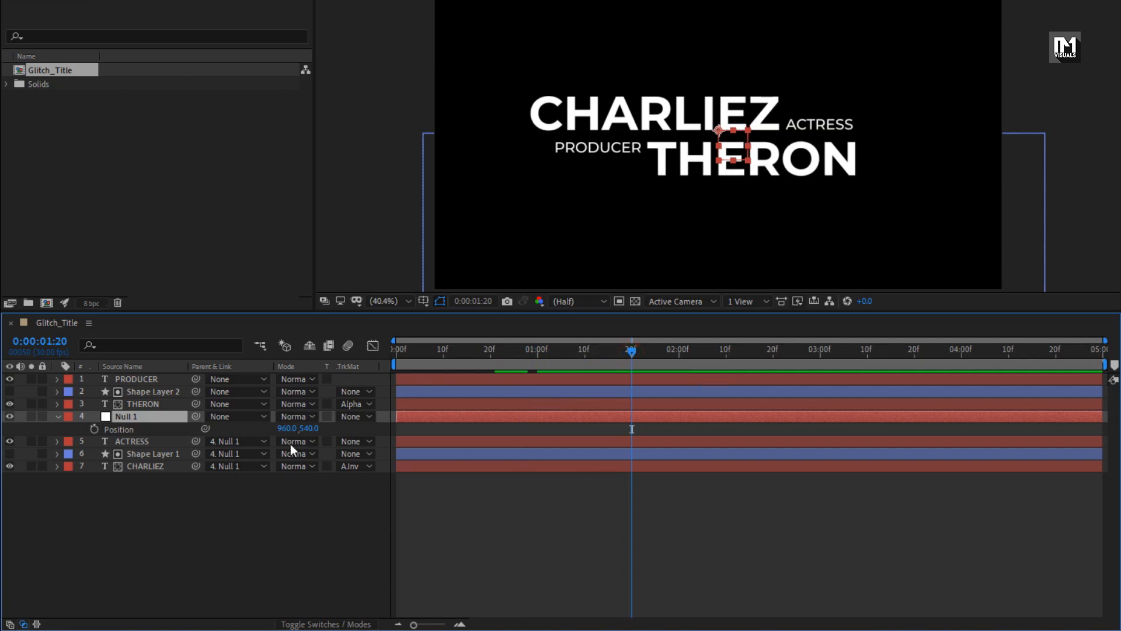
pyautogui.click(95, 429)
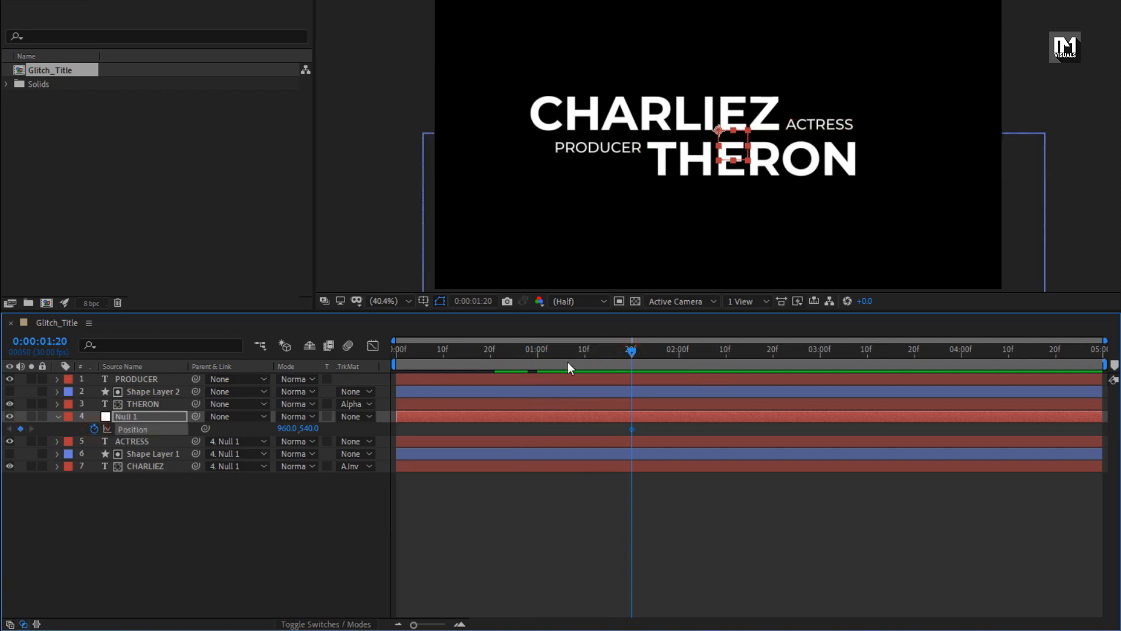
pyautogui.moveTo(558, 354); pyautogui.dragTo(513, 354)
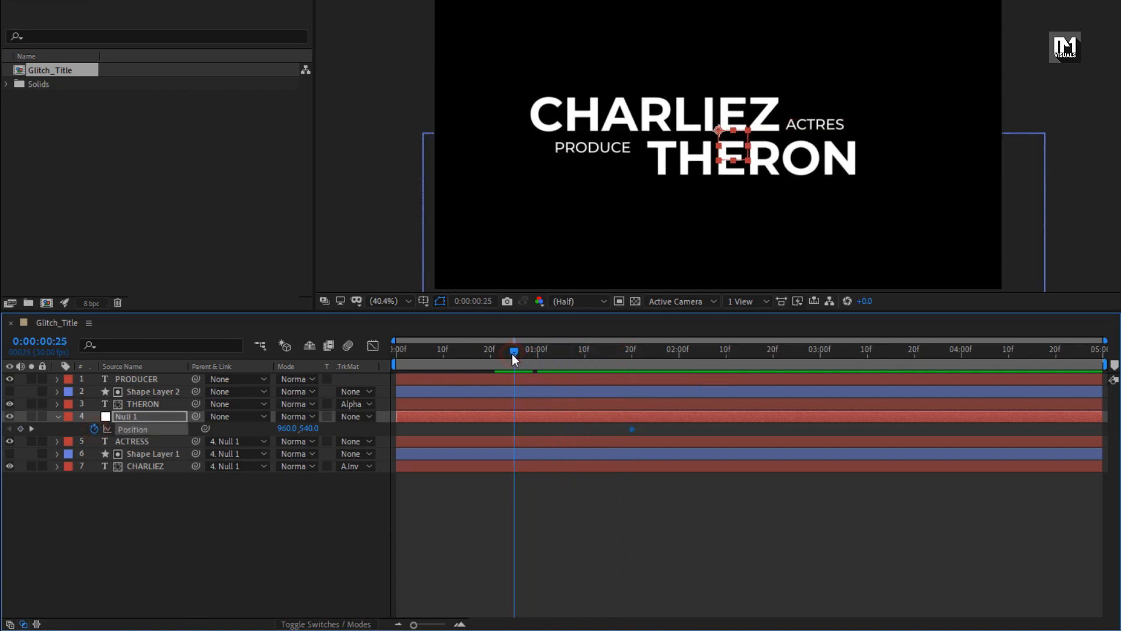
pyautogui.moveTo(290, 433); pyautogui.dragTo(399, 427)
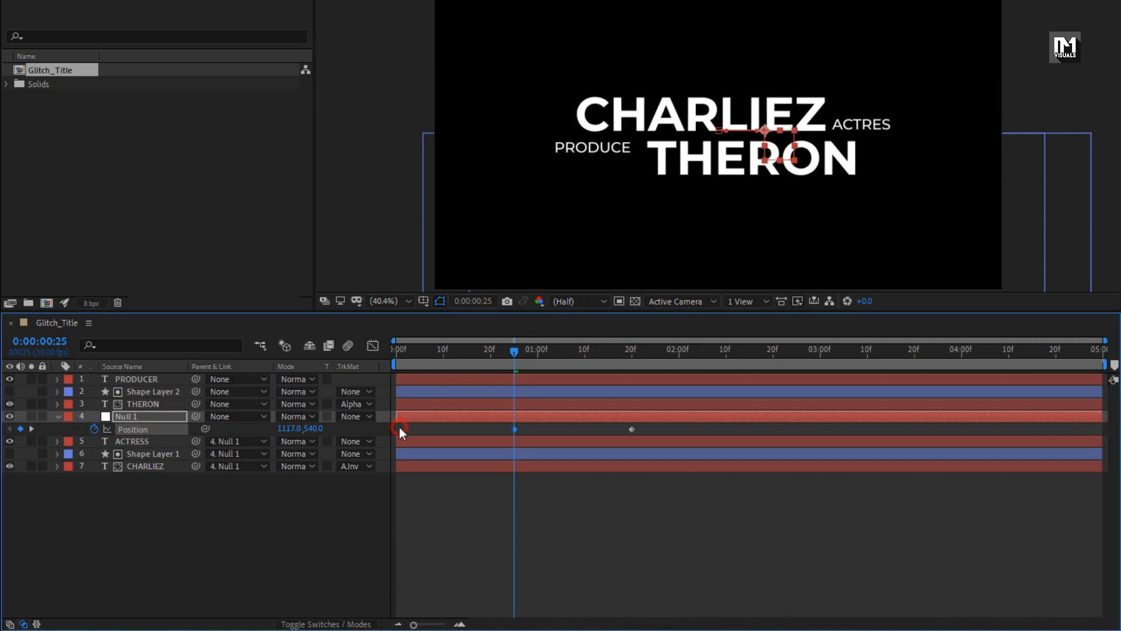
pyautogui.moveTo(516, 352); pyautogui.dragTo(540, 374)
# Apply Easy Ease to both Null 1 Position keyframes
pyautogui.moveTo(642, 427); pyautogui.dragTo(497, 441)
pyautogui.rightClick(513, 432)
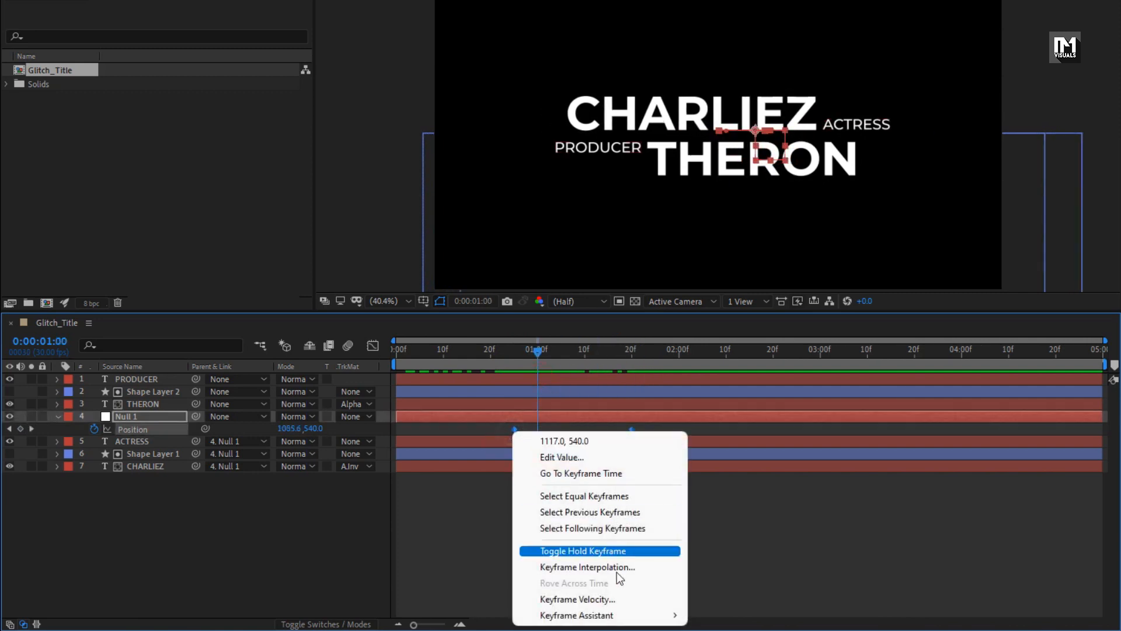
pyautogui.moveTo(590, 615)
pyautogui.click(719, 502)
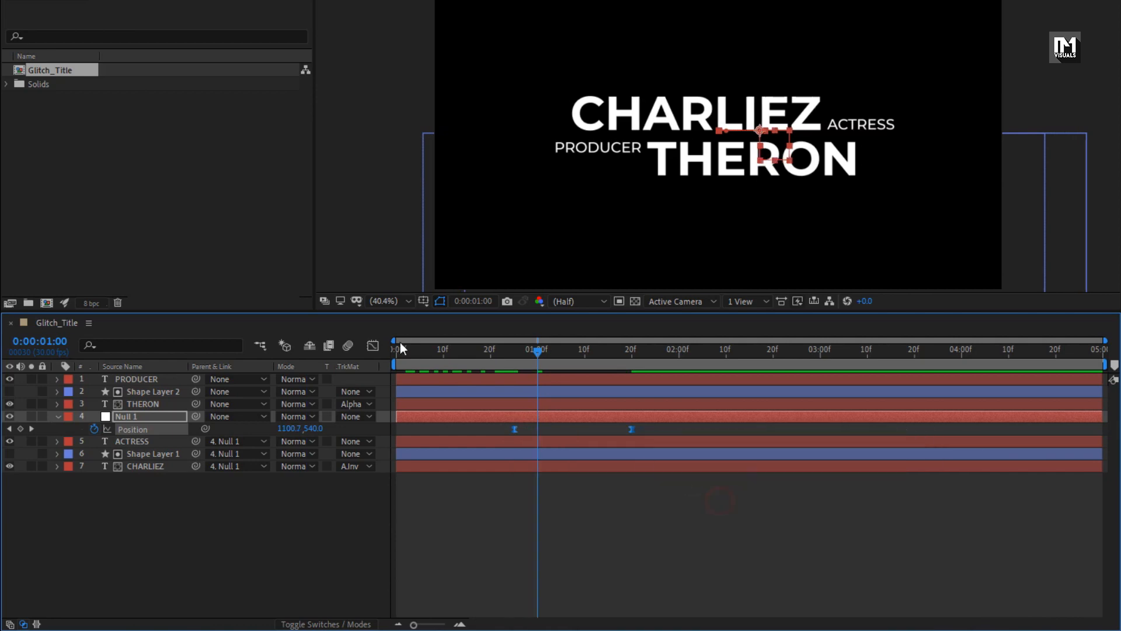
# Reshape Null 1's Position speed graph into a sharp central peak, preview the motion and collapse the layer
pyautogui.click(372, 345)
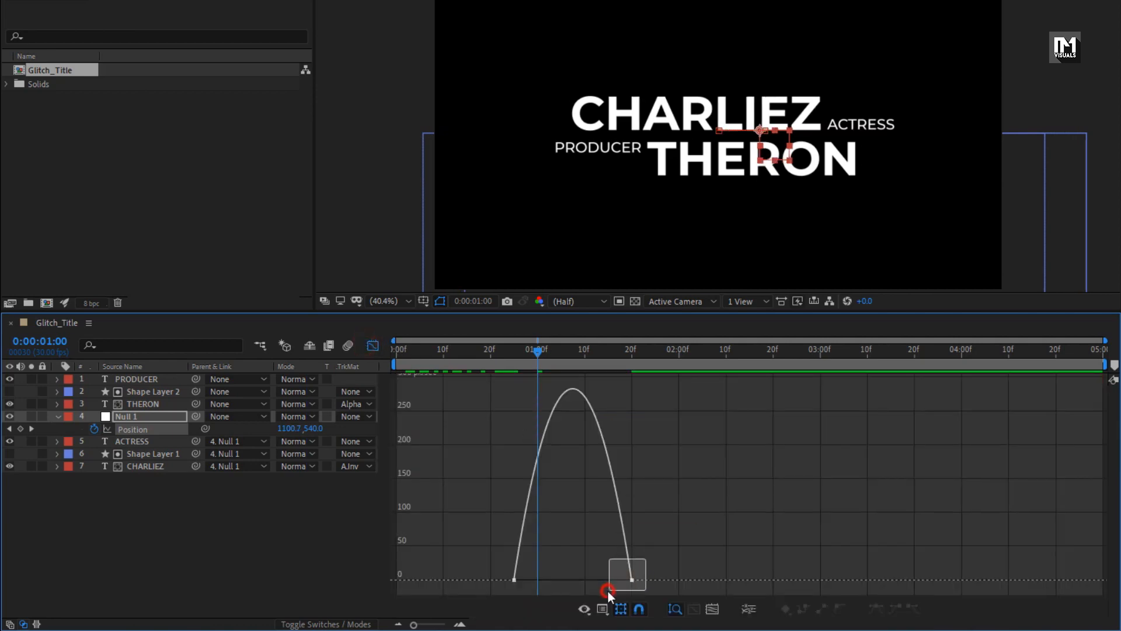
pyautogui.moveTo(608, 591); pyautogui.dragTo(561, 580)
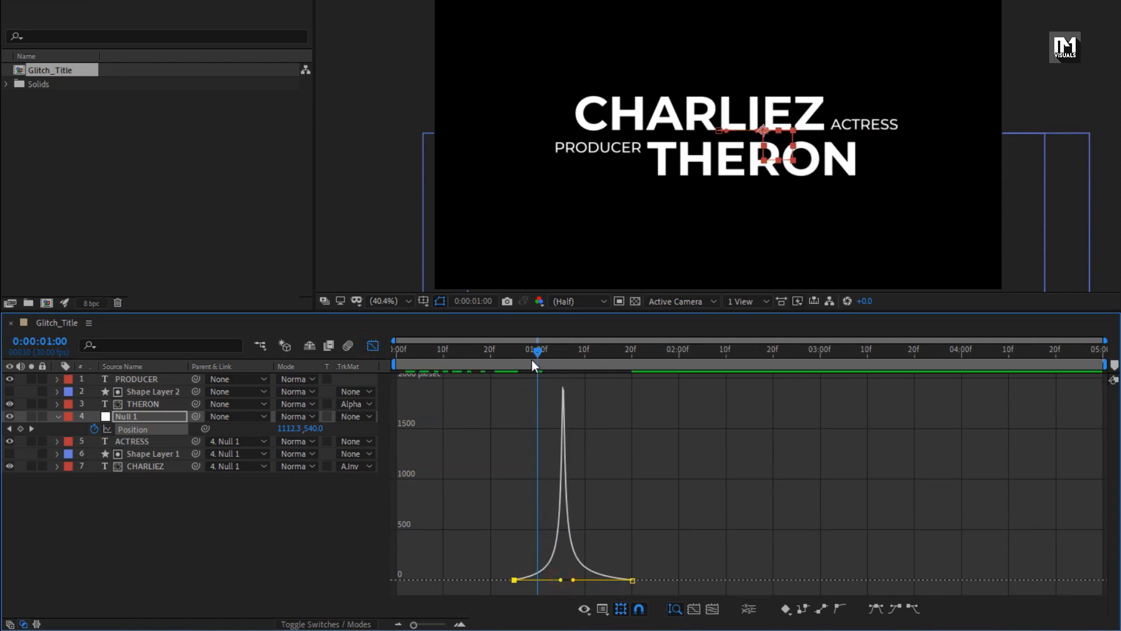
pyautogui.moveTo(532, 360); pyautogui.dragTo(657, 356)
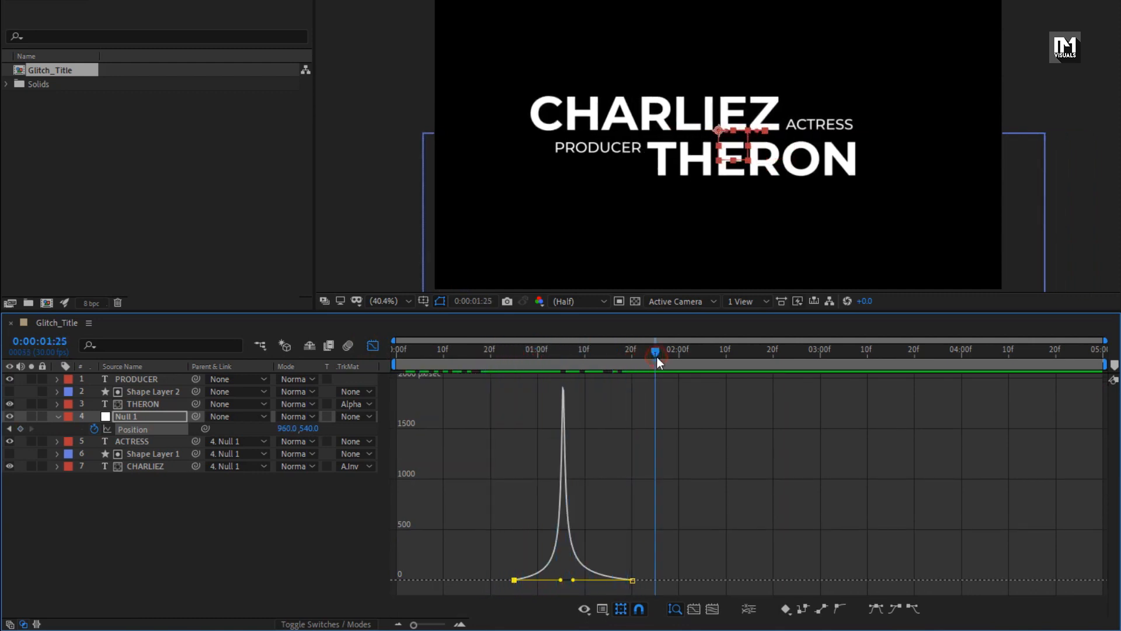
pyautogui.click(374, 346)
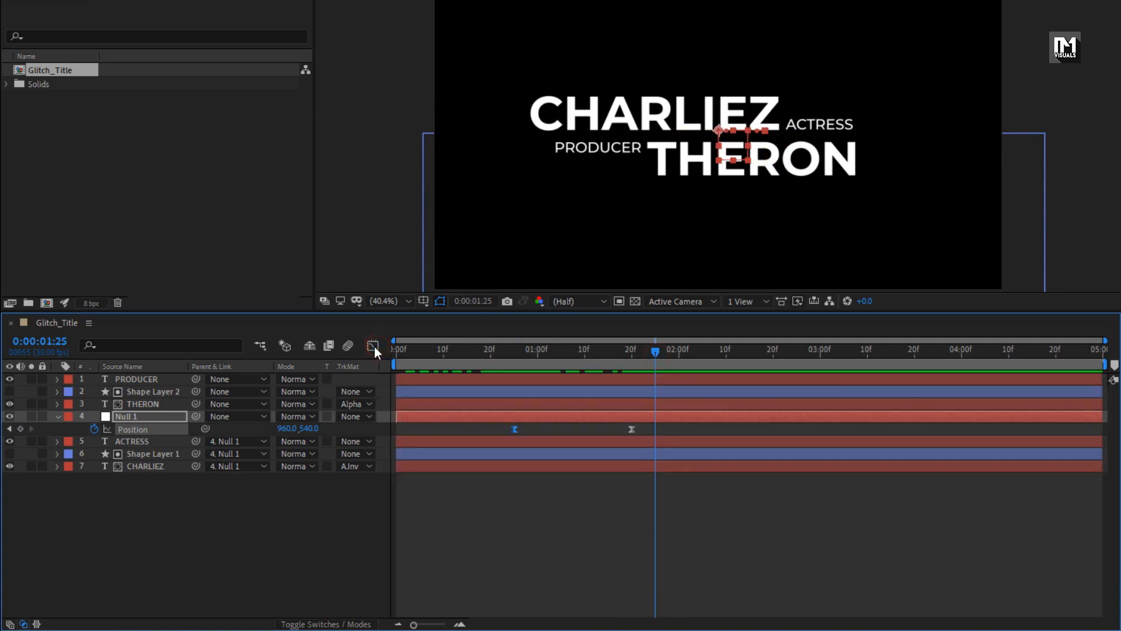
pyautogui.click(56, 417)
# Add a second null object at the top of the layer stack
pyautogui.click(160, 496)
pyautogui.rightClick(163, 489)
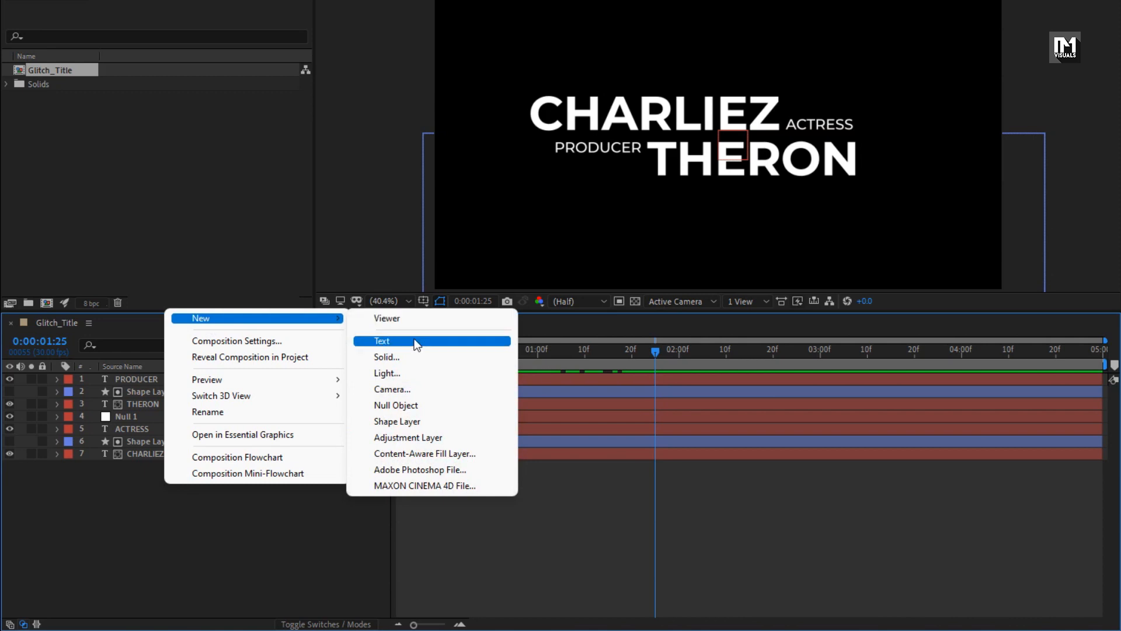
pyautogui.click(396, 405)
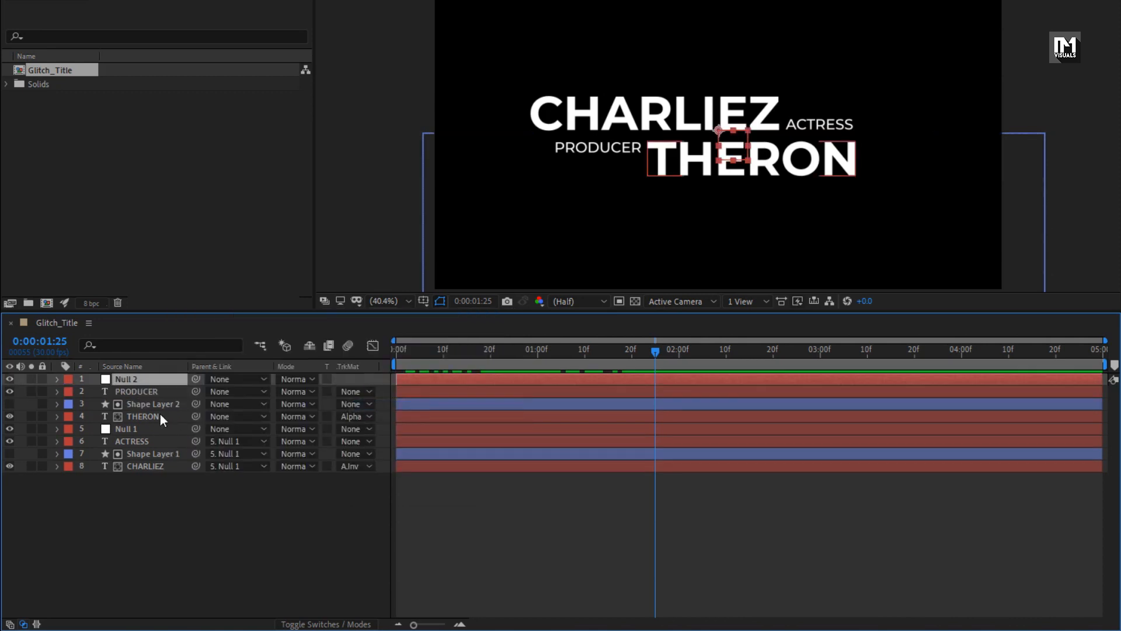
# Parent the PRODUCER, Shape Layer 2 and THERON layers to Null 2
pyautogui.click(152, 405)
pyautogui.click(152, 416)
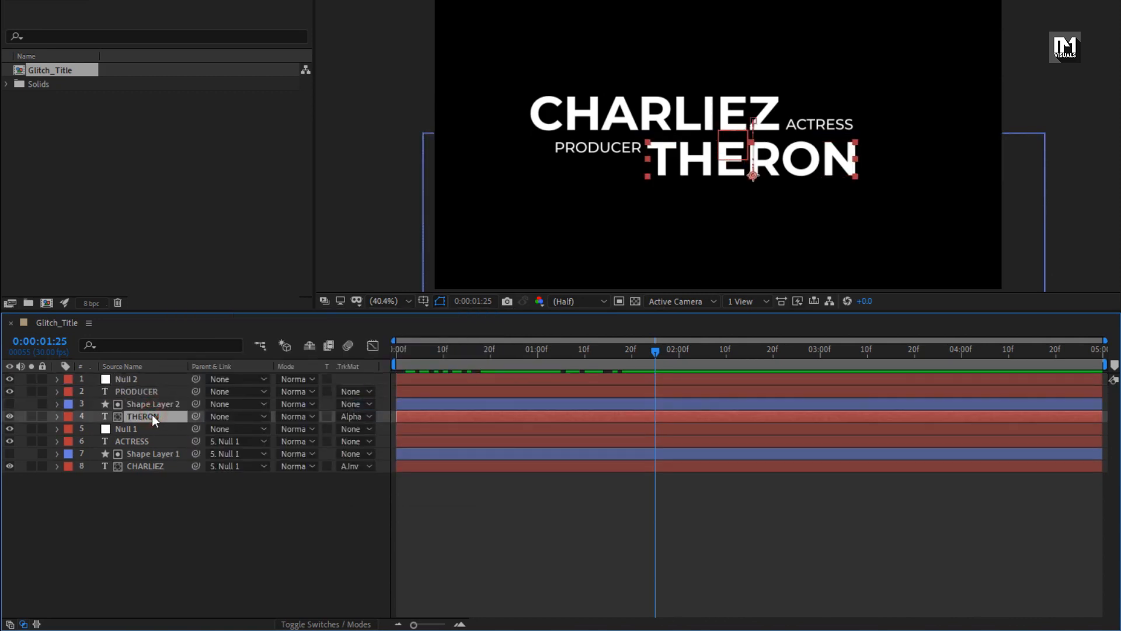
pyautogui.keyDown('ctrl'); pyautogui.click(150, 404); pyautogui.keyUp('ctrl')
pyautogui.keyDown('ctrl'); pyautogui.click(149, 391); pyautogui.keyUp('ctrl')
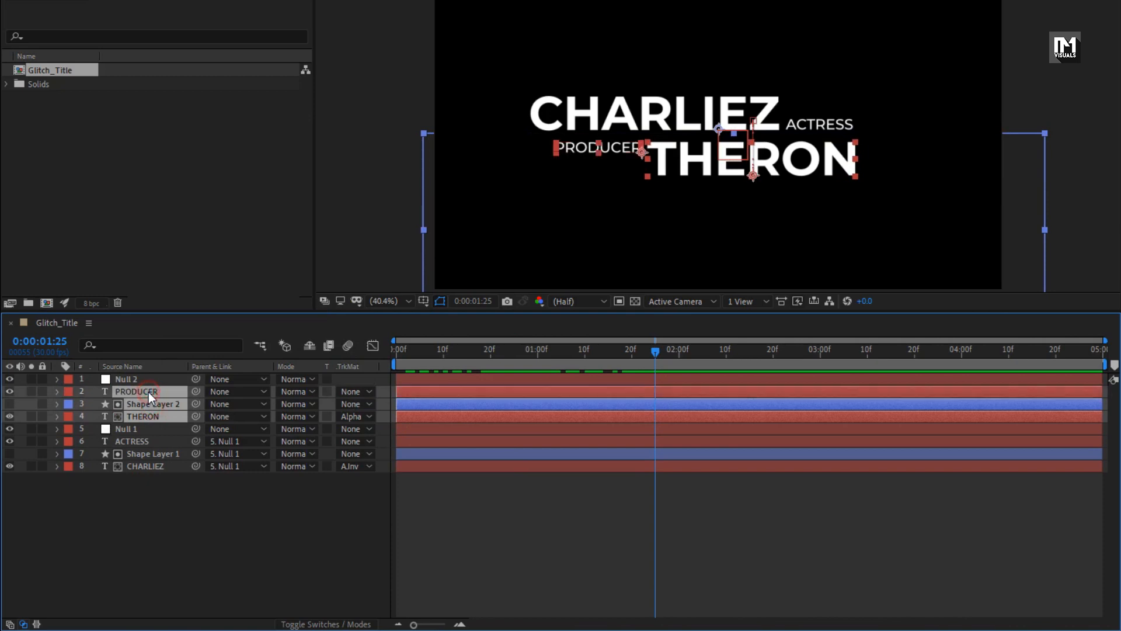
pyautogui.click(226, 391)
pyautogui.click(271, 424)
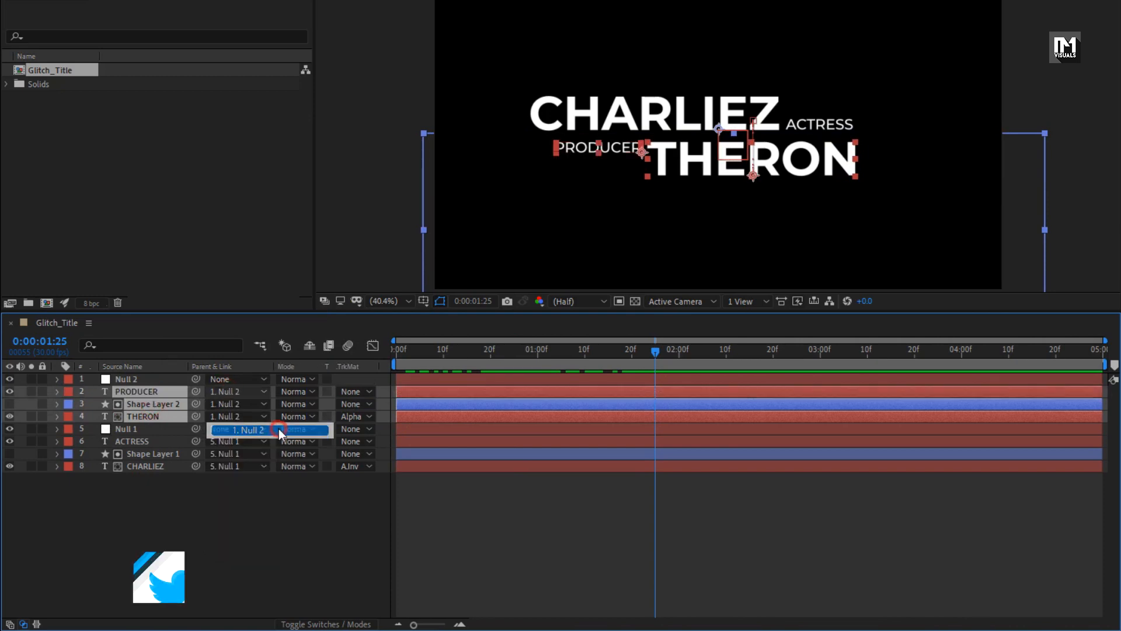
# Keyframe Null 2's Position at 0:00:01:20 and set its X position to 806 at 0:00:00:25
pyautogui.click(152, 381)
pyautogui.press('p')
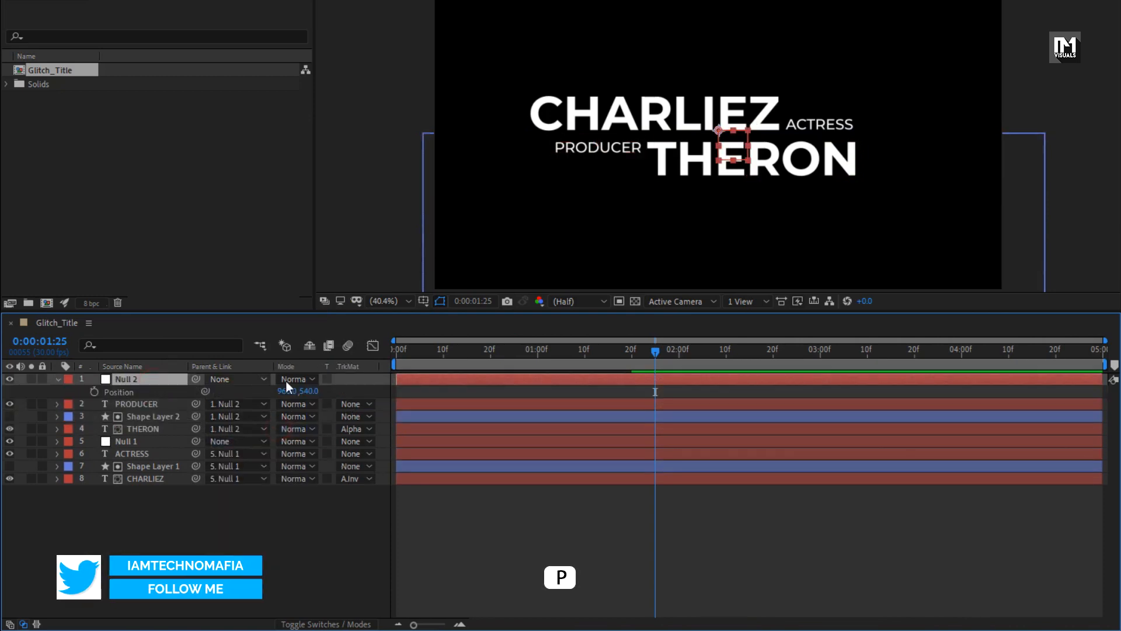
pyautogui.moveTo(657, 355); pyautogui.dragTo(631, 352)
pyautogui.click(94, 392)
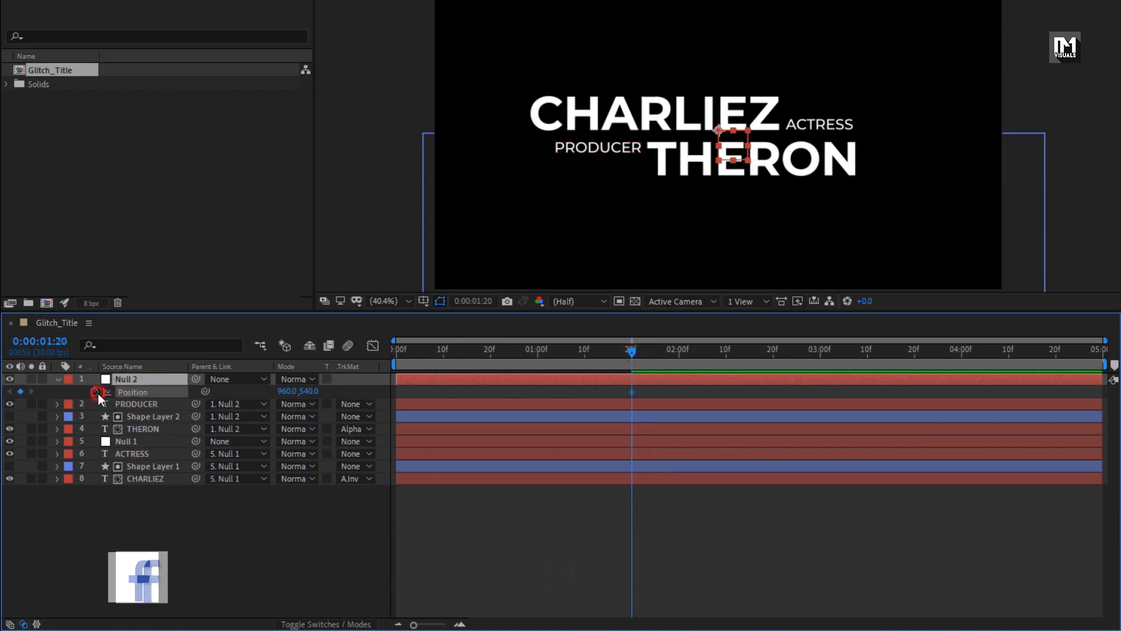
pyautogui.moveTo(546, 351); pyautogui.dragTo(514, 354)
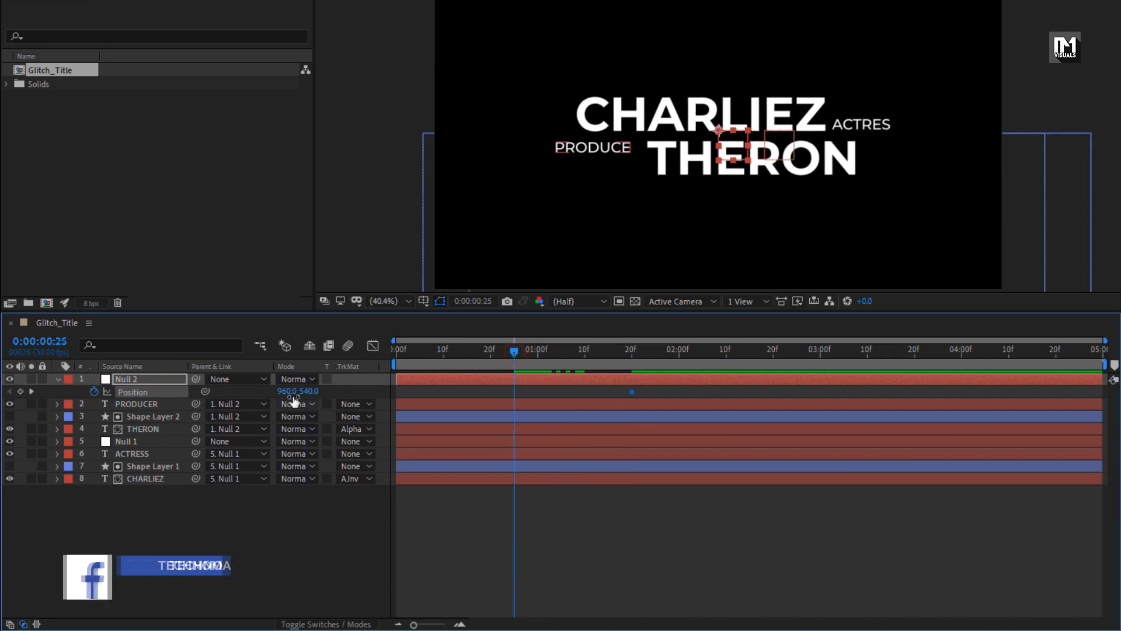
pyautogui.moveTo(291, 391); pyautogui.dragTo(170, 392)
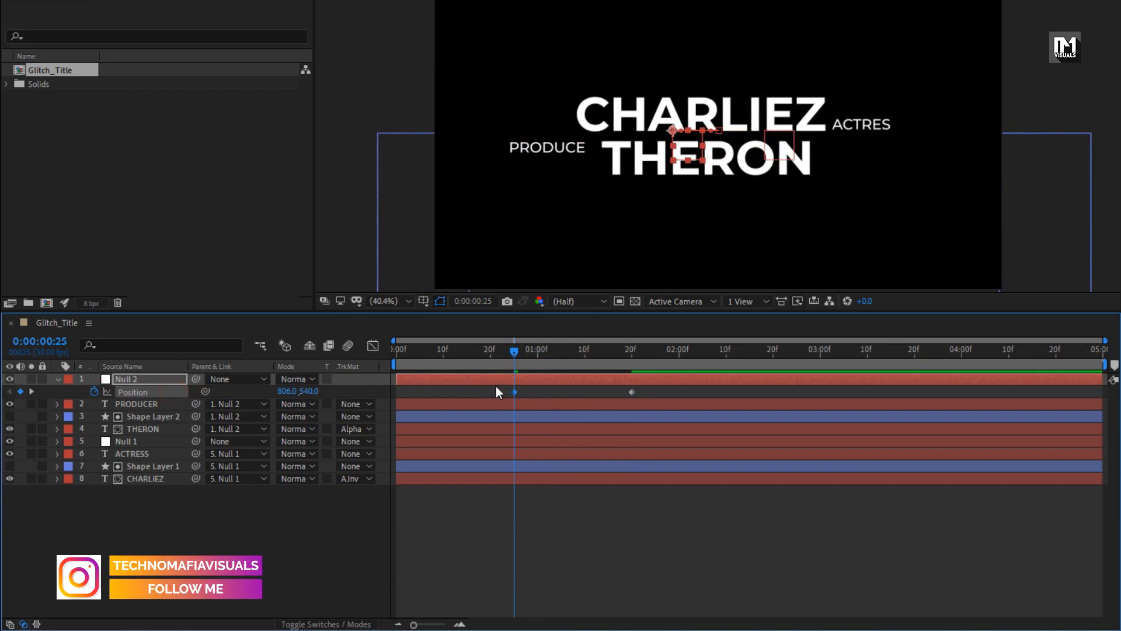
# Apply Easy Ease to both Null 2 Position keyframes
pyautogui.moveTo(499, 386); pyautogui.dragTo(659, 403)
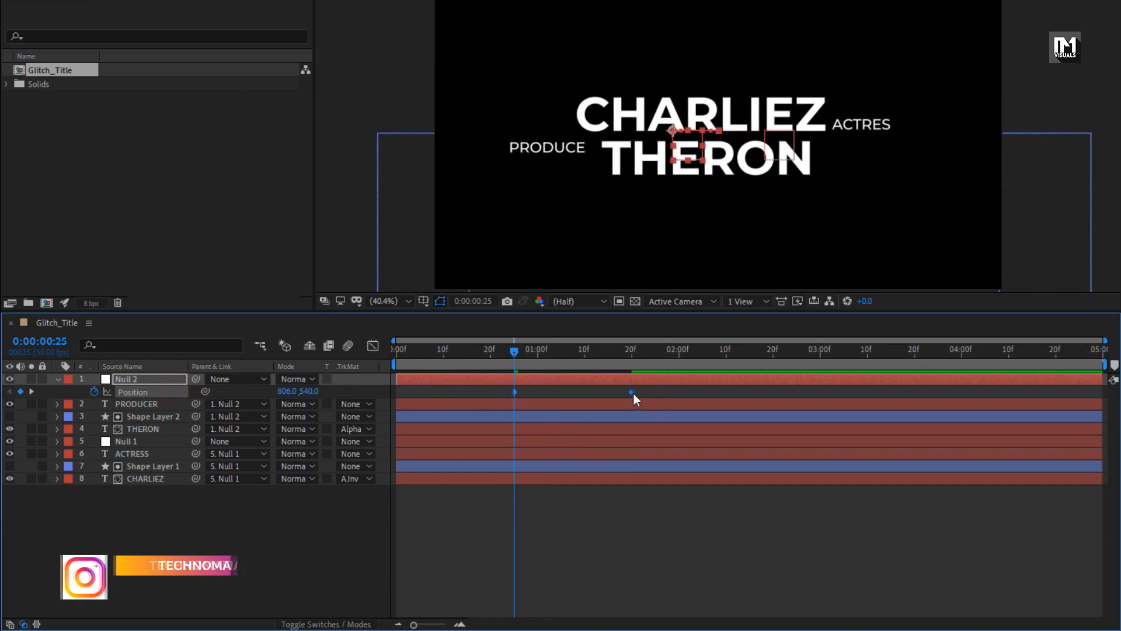
pyautogui.rightClick(633, 392)
pyautogui.moveTo(751, 577)
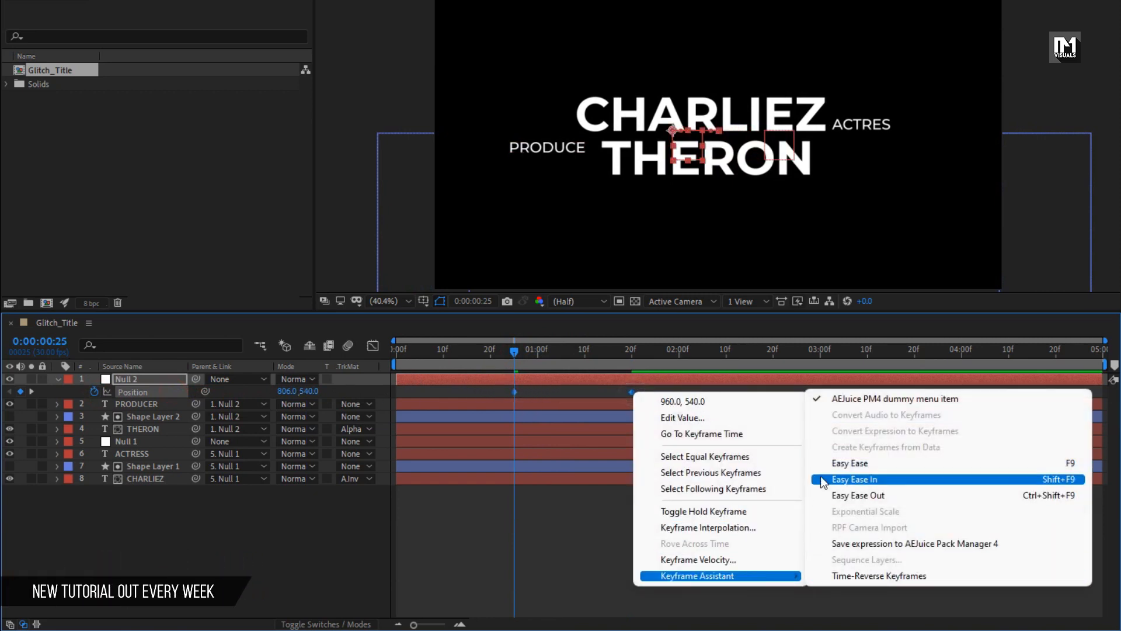
pyautogui.click(821, 461)
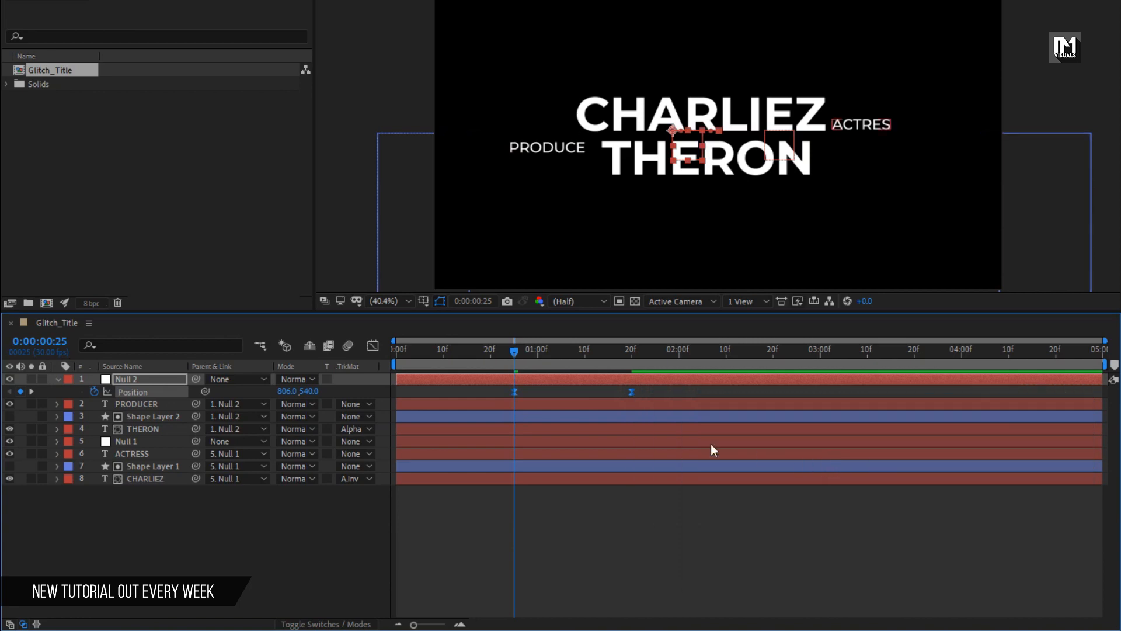
# Reshape Null 2's Position speed graph into a sharp peak between its keyframes, scrub through the motion and collapse the layer
pyautogui.click(372, 346)
pyautogui.moveTo(656, 553); pyautogui.dragTo(572, 581)
pyautogui.click(548, 581)
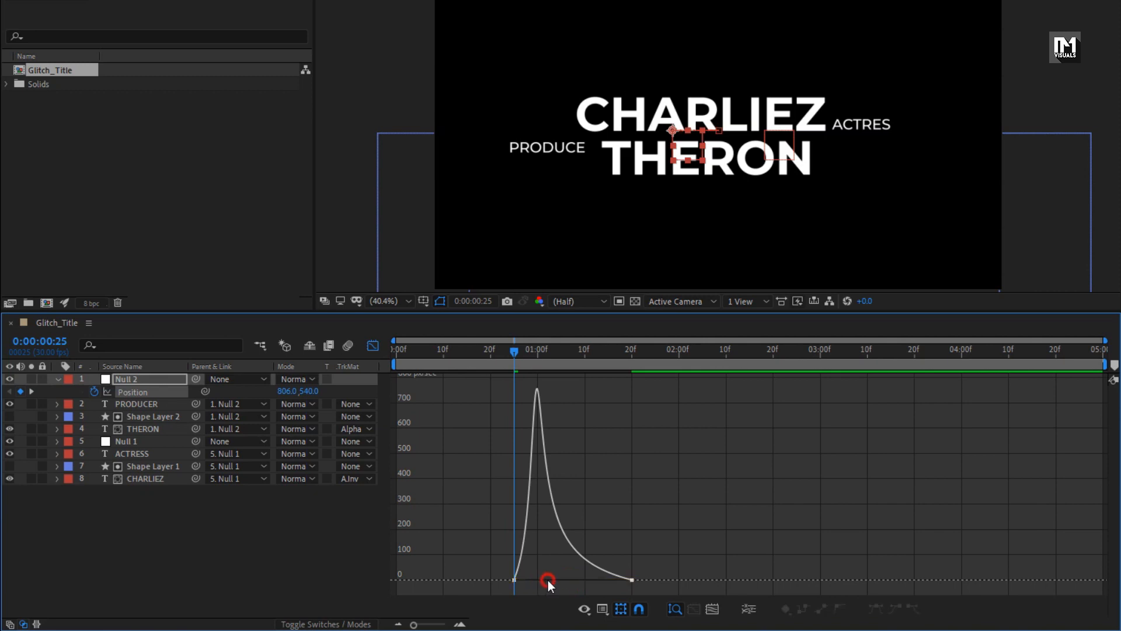
pyautogui.click(514, 580)
pyautogui.moveTo(538, 582); pyautogui.dragTo(559, 580)
pyautogui.moveTo(481, 365); pyautogui.dragTo(695, 363)
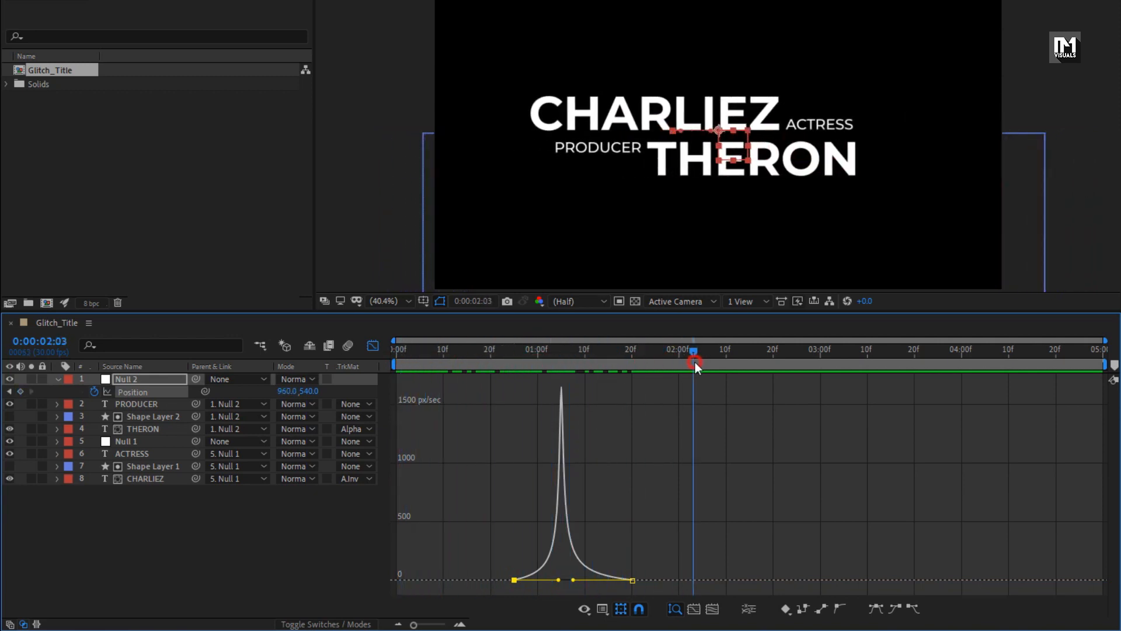
pyautogui.click(374, 351)
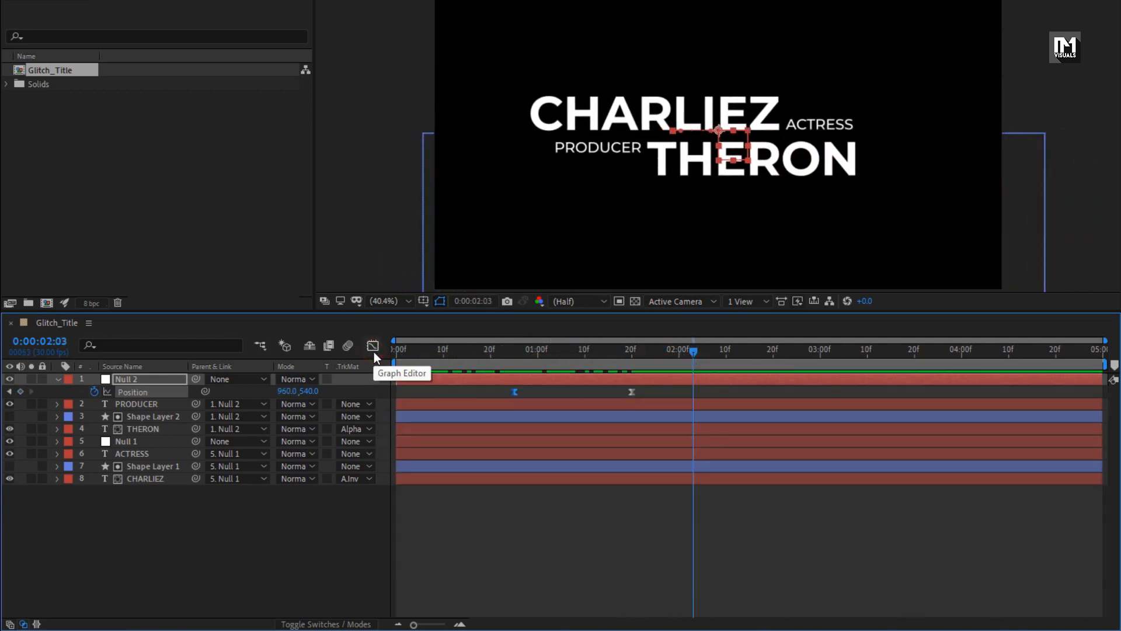
pyautogui.click(58, 379)
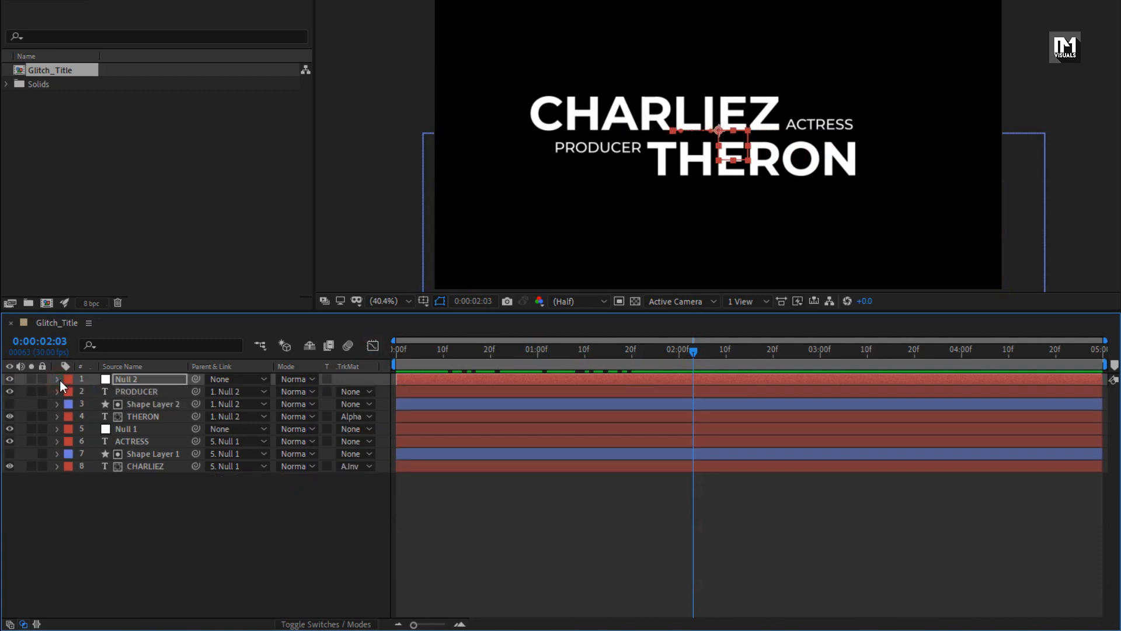
# Shift the ACTRESS and PRODUCER layers in time so both start at 0:00:00:25
pyautogui.click(131, 442)
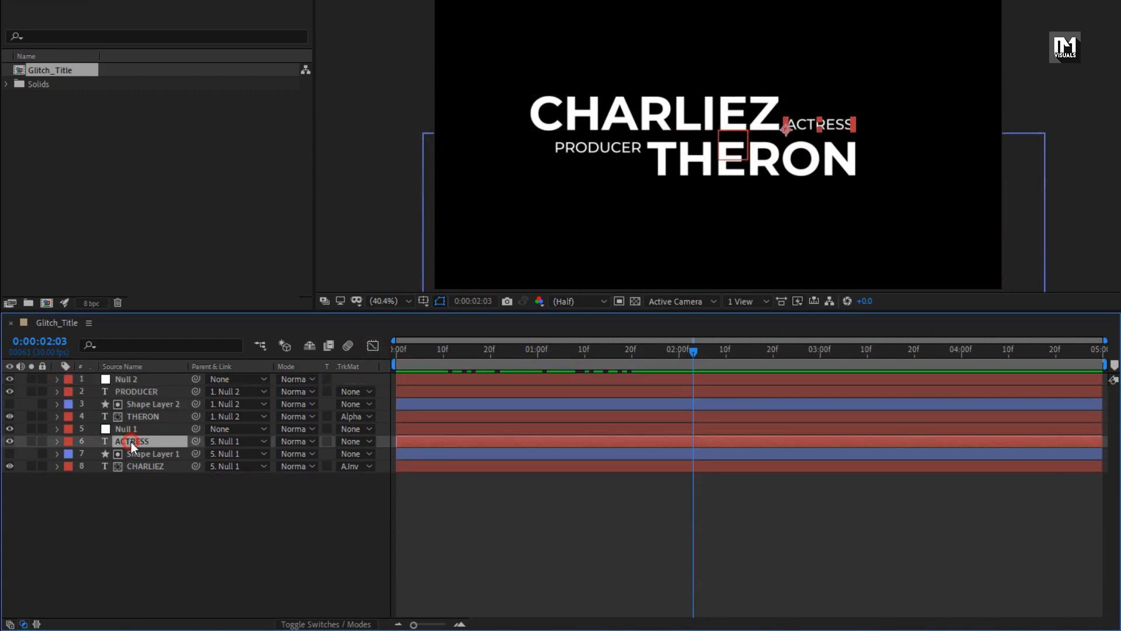
pyautogui.click(496, 355)
pyautogui.moveTo(499, 355); pyautogui.dragTo(514, 355)
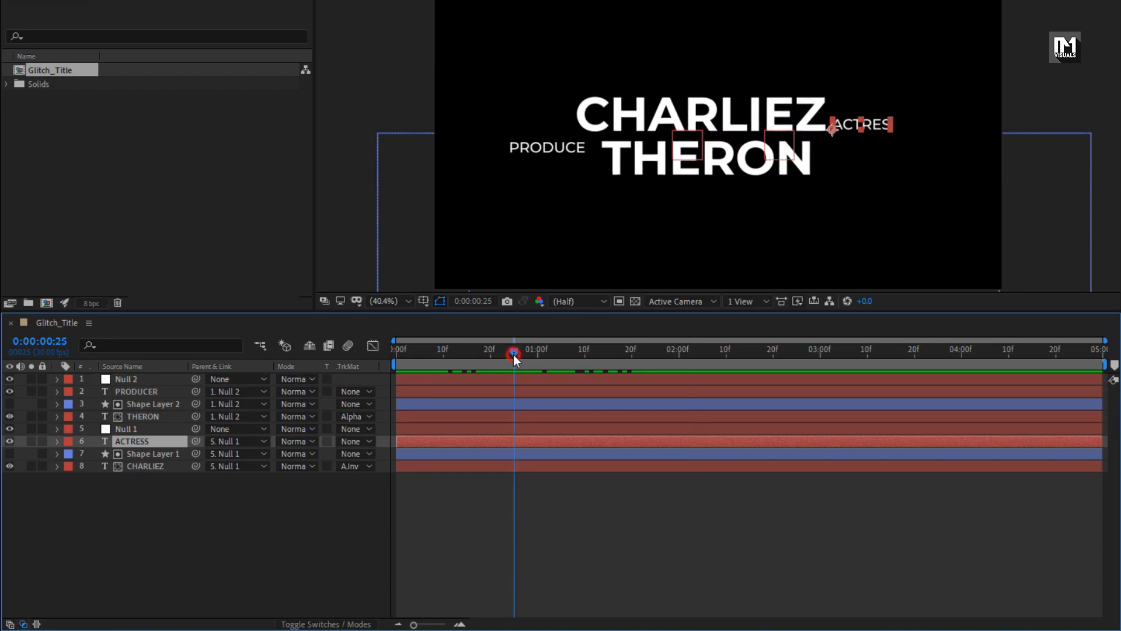
pyautogui.moveTo(441, 441); pyautogui.dragTo(545, 439)
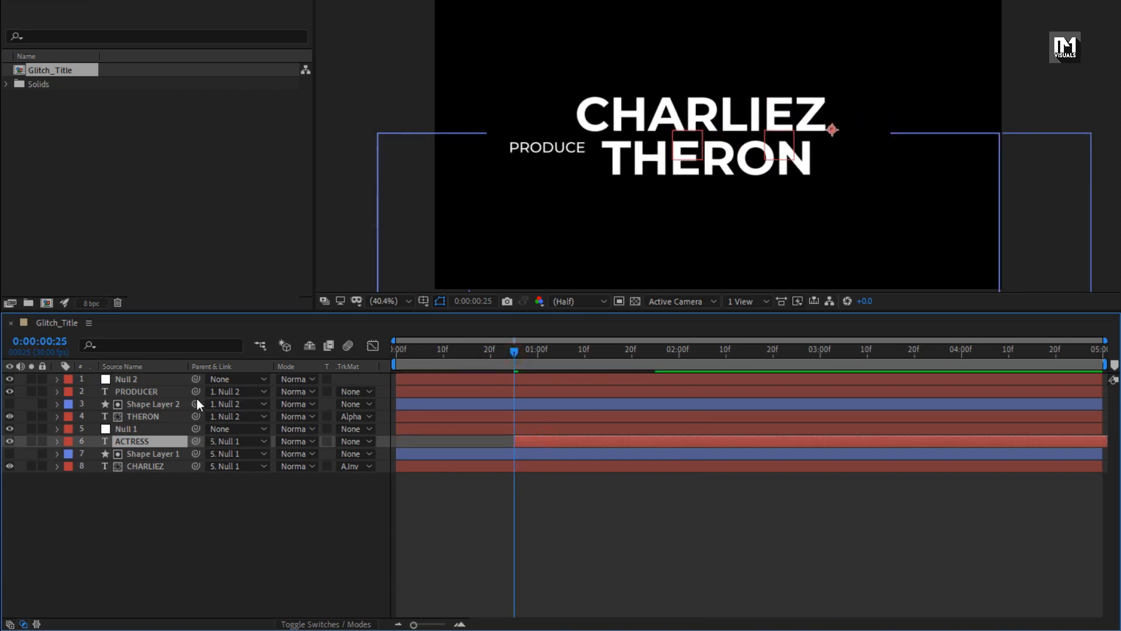
pyautogui.click(164, 391)
pyautogui.moveTo(418, 394); pyautogui.dragTo(534, 394)
# Reveal the Range Selector Start keyframes of PRODUCER and ACTRESS and apply Easy Ease to all of them
pyautogui.moveTo(514, 355); pyautogui.dragTo(394, 354)
pyautogui.press('u')
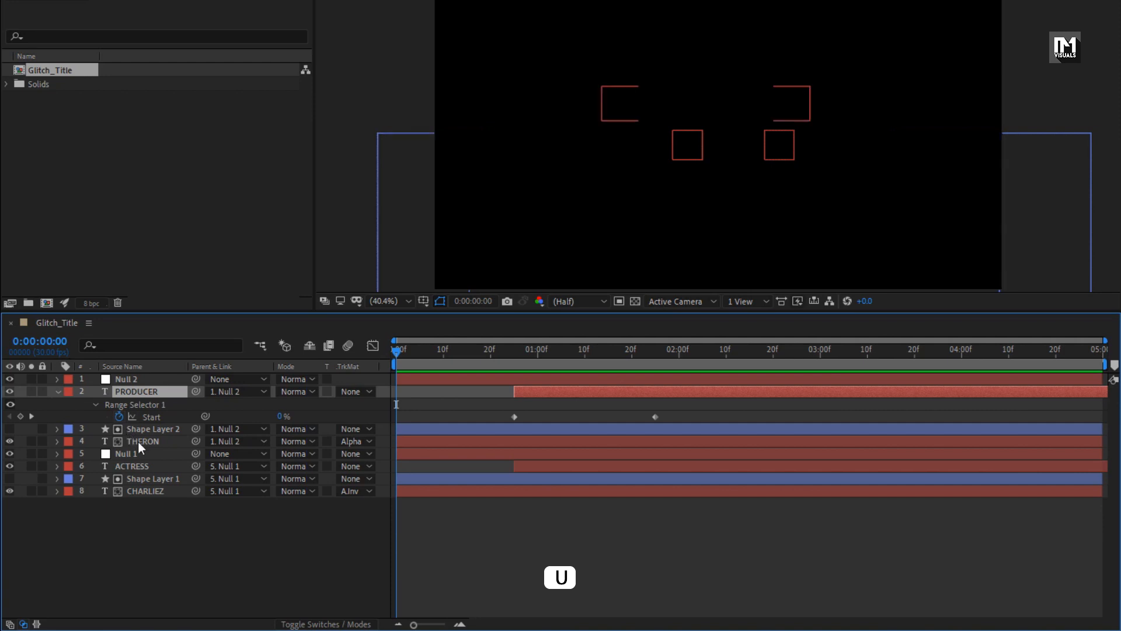
pyautogui.click(142, 461)
pyautogui.press('u')
pyautogui.moveTo(503, 412)
pyautogui.mouseDown()
pyautogui.moveTo(689, 481)
pyautogui.moveTo(692, 499)
pyautogui.mouseUp()
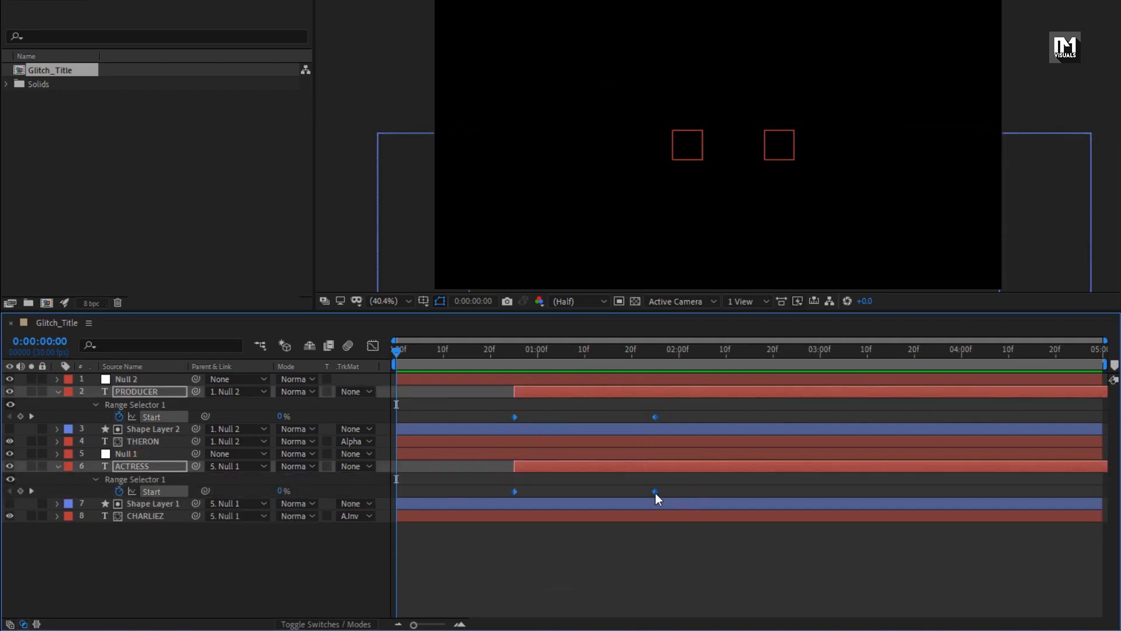
pyautogui.rightClick(655, 493)
pyautogui.moveTo(809, 485)
pyautogui.click(864, 370)
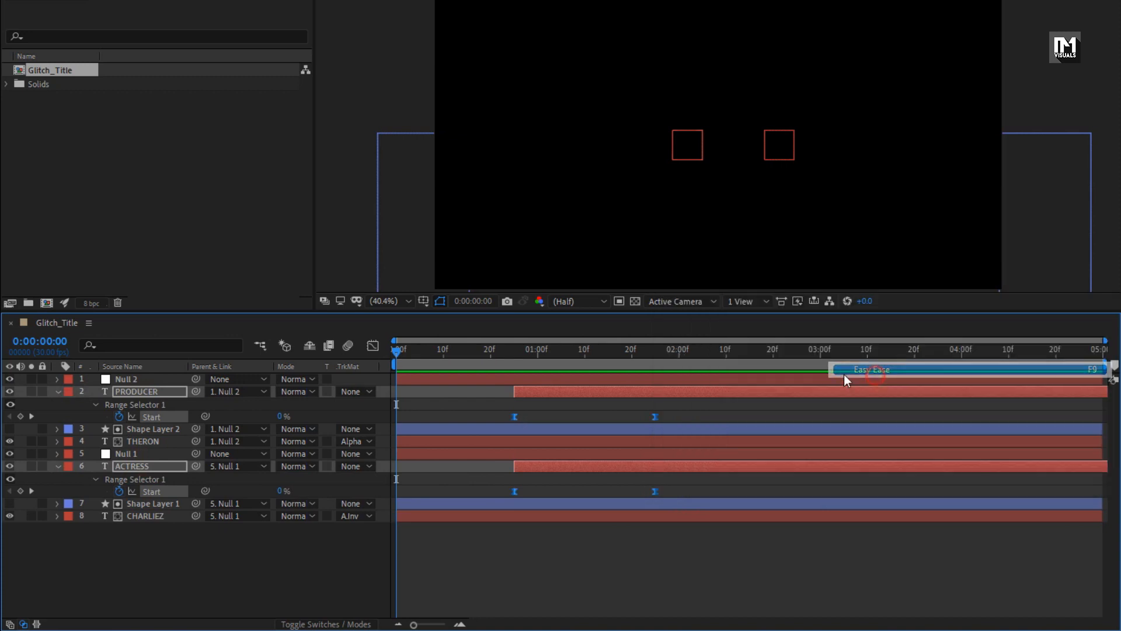
# Lengthen the ending ease in the speed graph of both captions' Start keyframes and preview the animation from the beginning
pyautogui.click(373, 345)
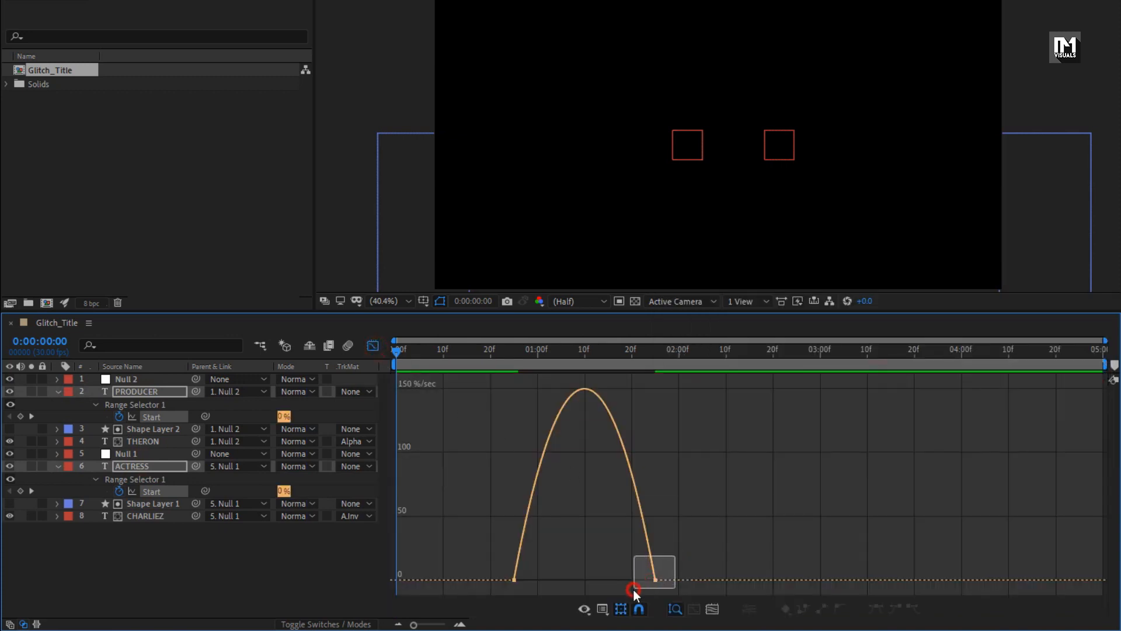
pyautogui.moveTo(632, 588); pyautogui.dragTo(570, 577)
pyautogui.click(373, 346)
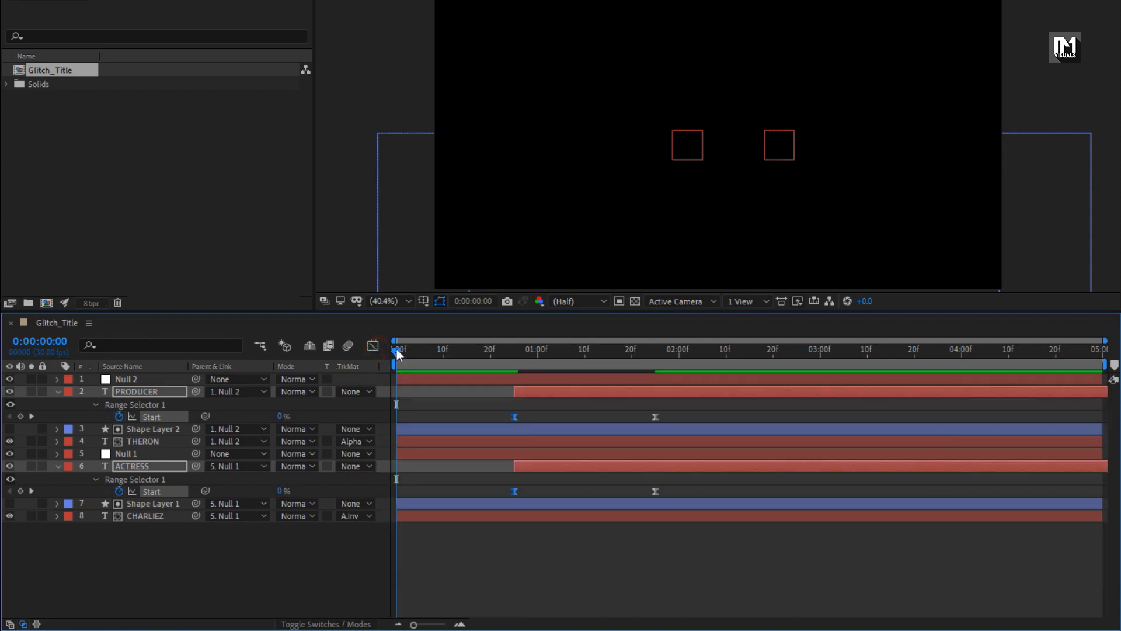
pyautogui.press('space')
# Collapse all layer properties, pre-compose all eight layers into a composition named Title with all attributes moved, and scrub through the result
pyautogui.click(79, 407)
pyautogui.press('u')
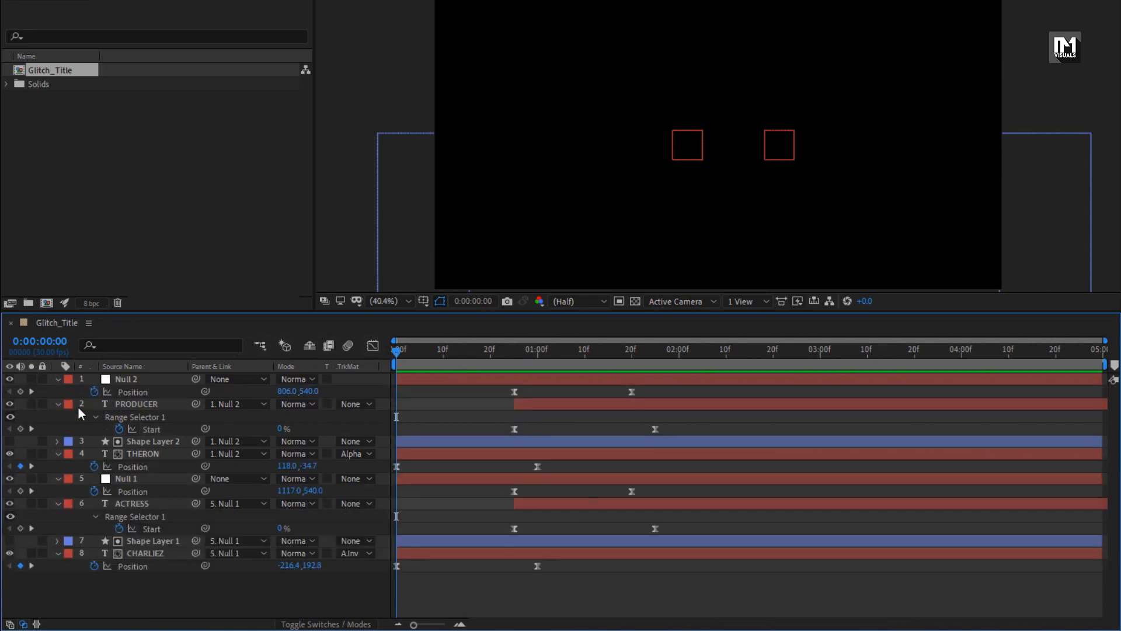
pyautogui.press('u')
pyautogui.moveTo(162, 490); pyautogui.dragTo(131, 370)
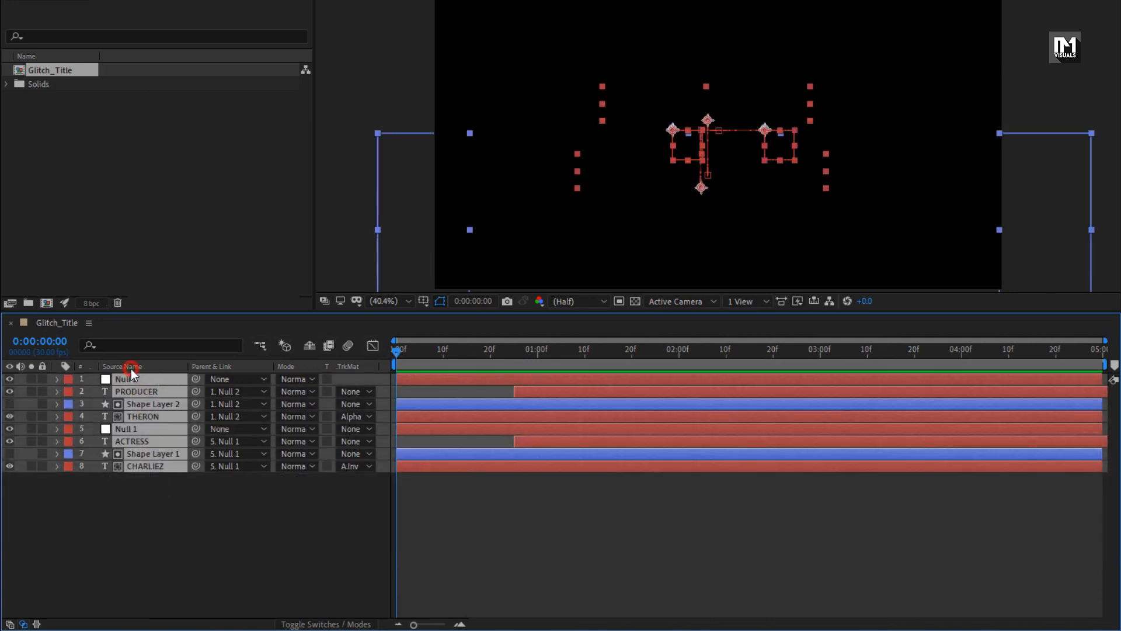
pyautogui.rightClick(132, 380)
pyautogui.click(175, 314)
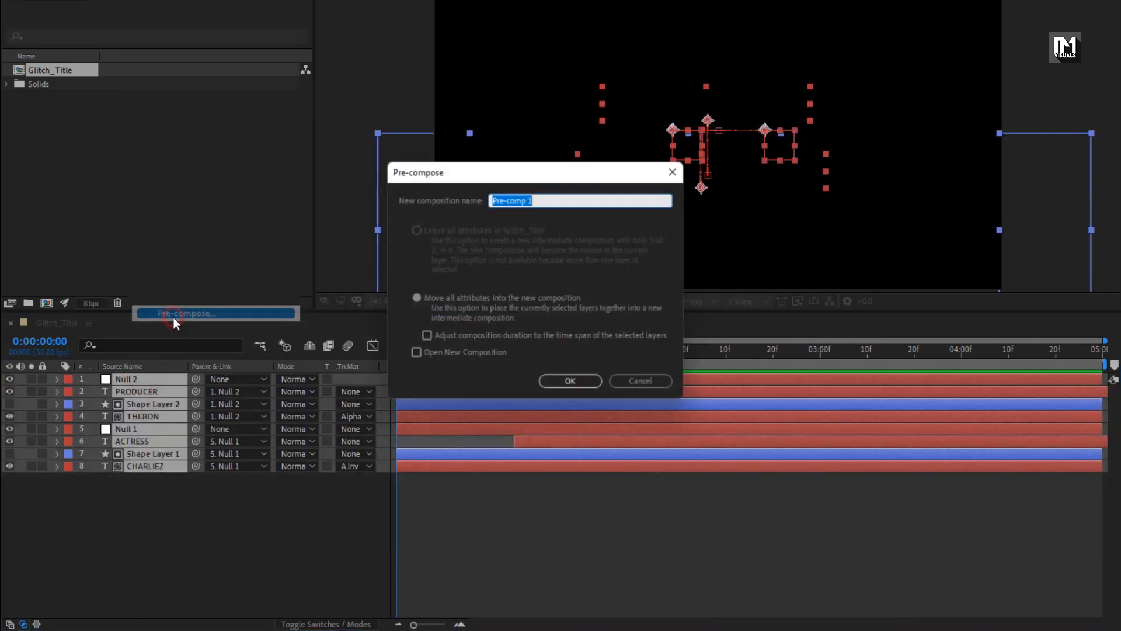
pyautogui.write('Ti')
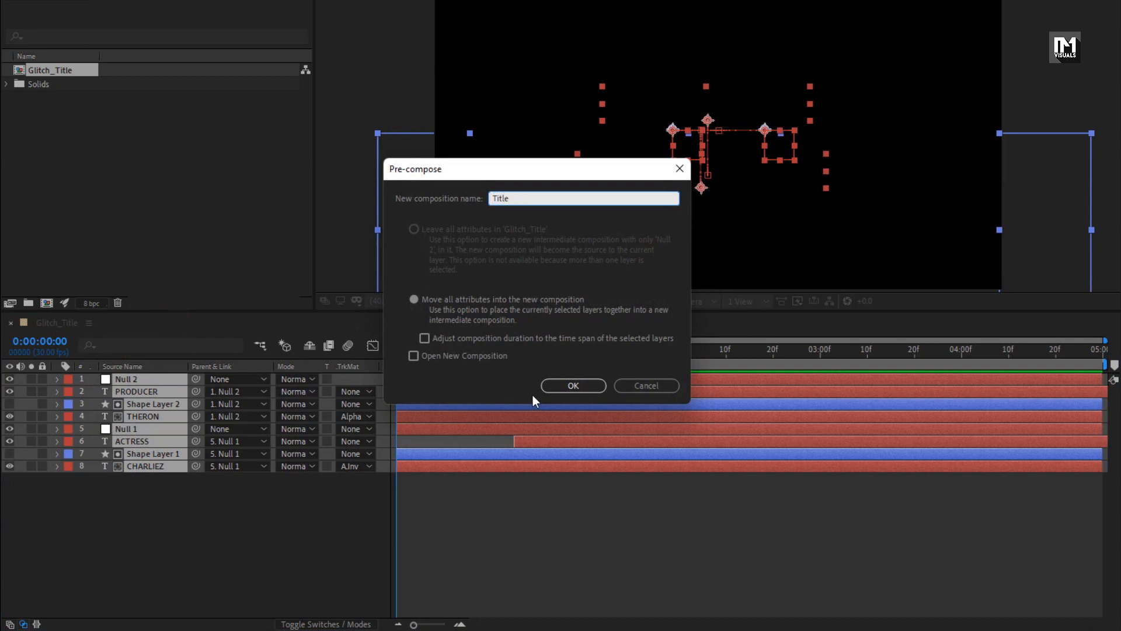
pyautogui.write('tle')
pyautogui.click(552, 387)
pyautogui.moveTo(525, 357); pyautogui.dragTo(730, 359)
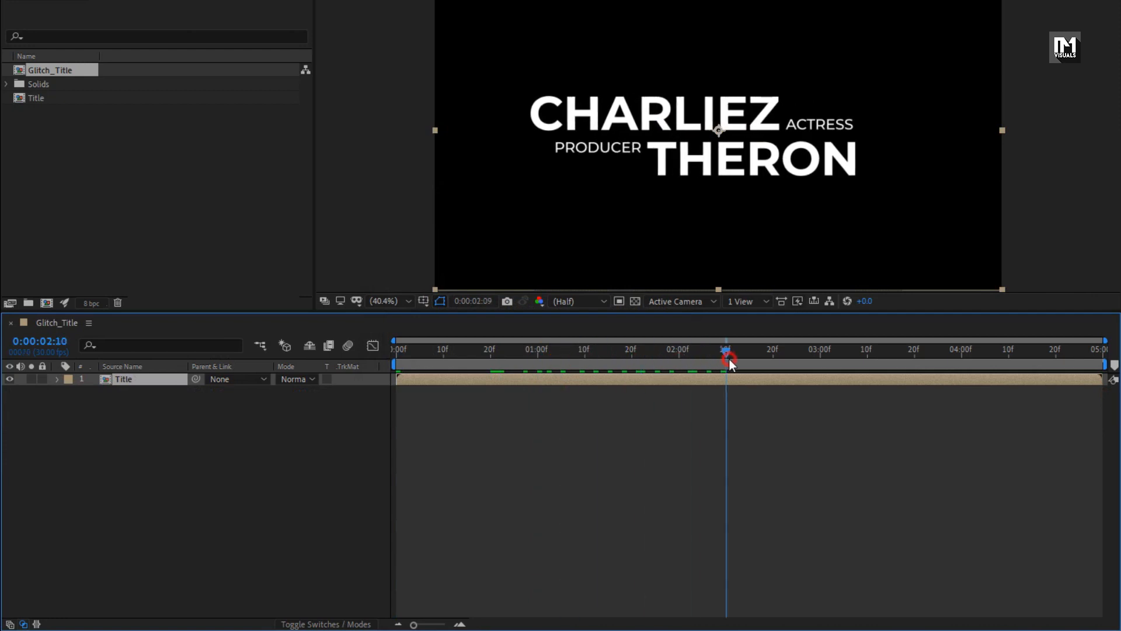
# Add a black 1920 x 1080 px solid named Noise above the Title layer
pyautogui.rightClick(202, 412)
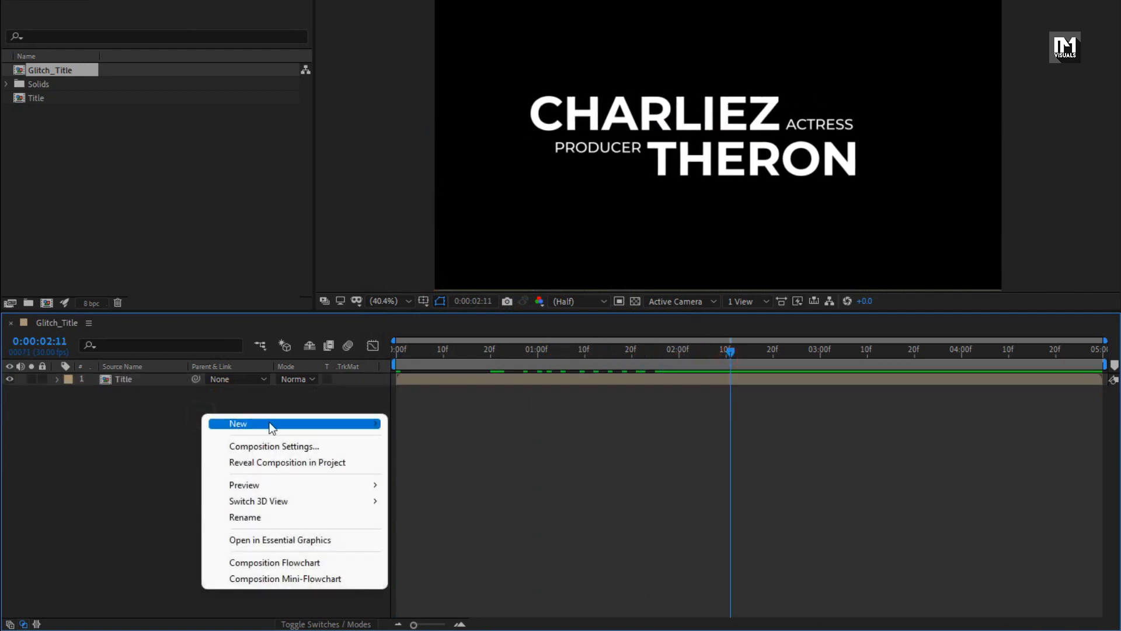
pyautogui.moveTo(270, 428)
pyautogui.click(430, 461)
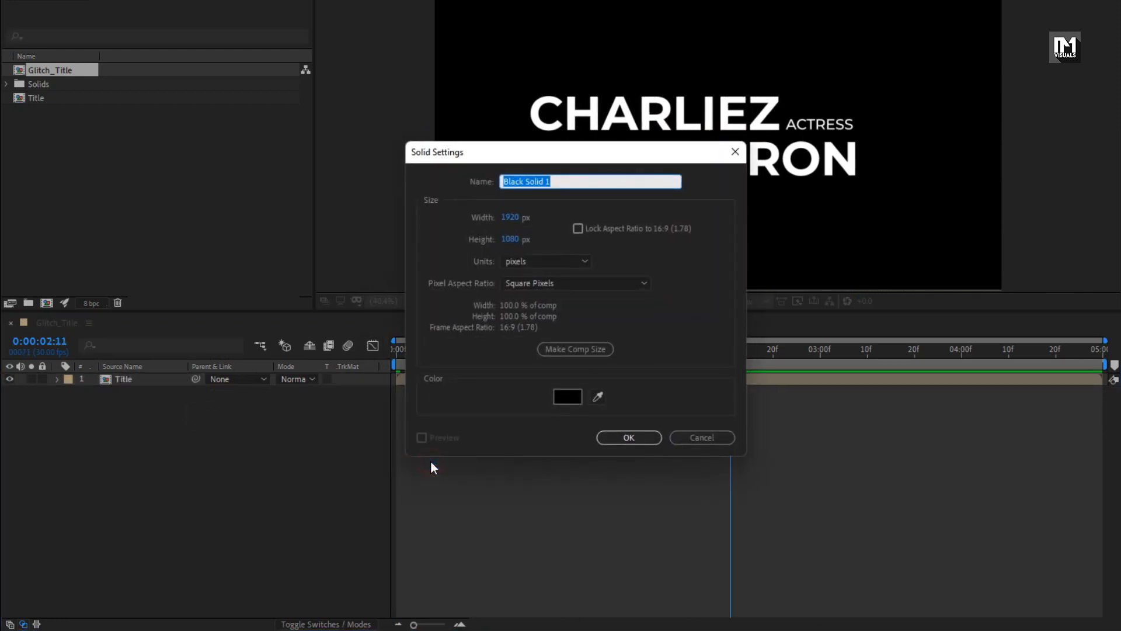
pyautogui.write('Noise')
pyautogui.click(629, 438)
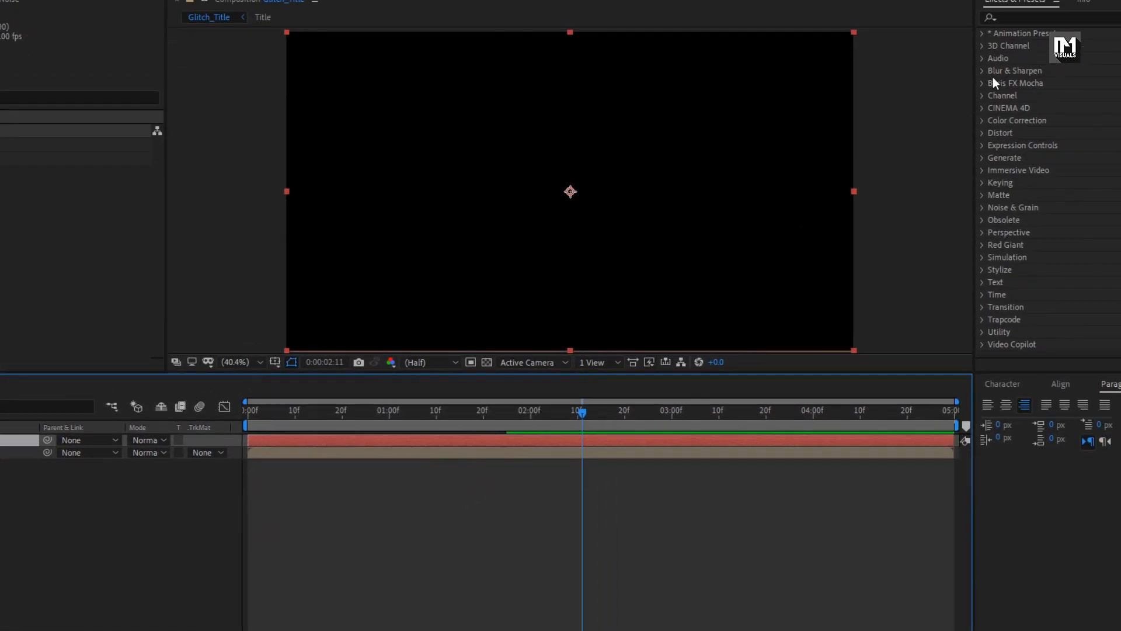
# Find the Fractal Noise effect and apply it to the Noise solid
pyautogui.click(941, 51)
pyautogui.write('fract')
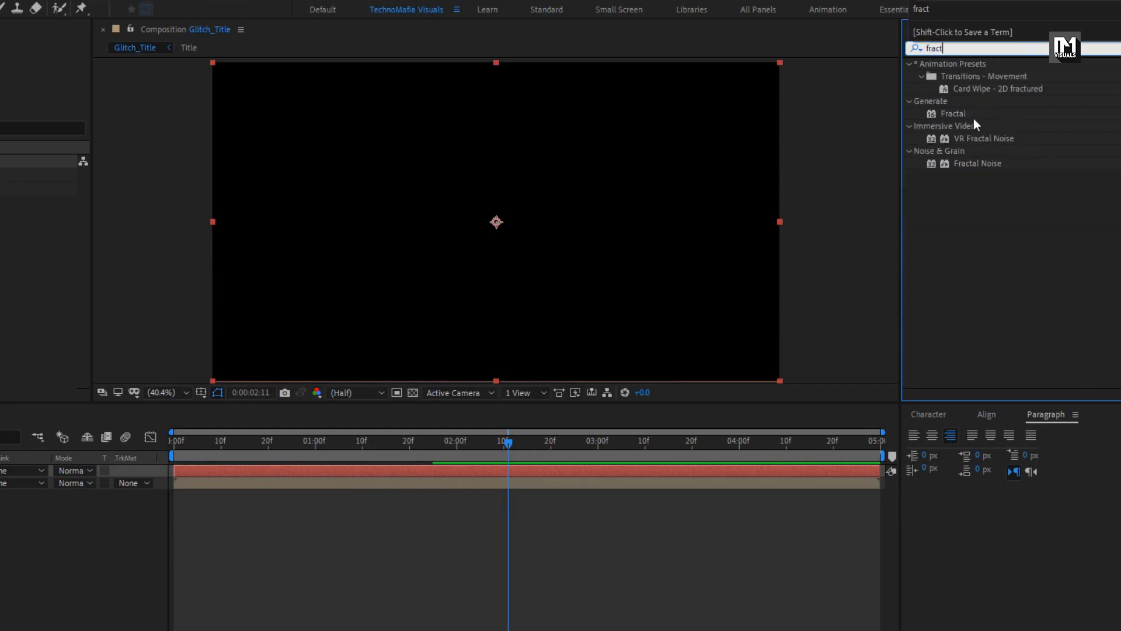
pyautogui.doubleClick(988, 163)
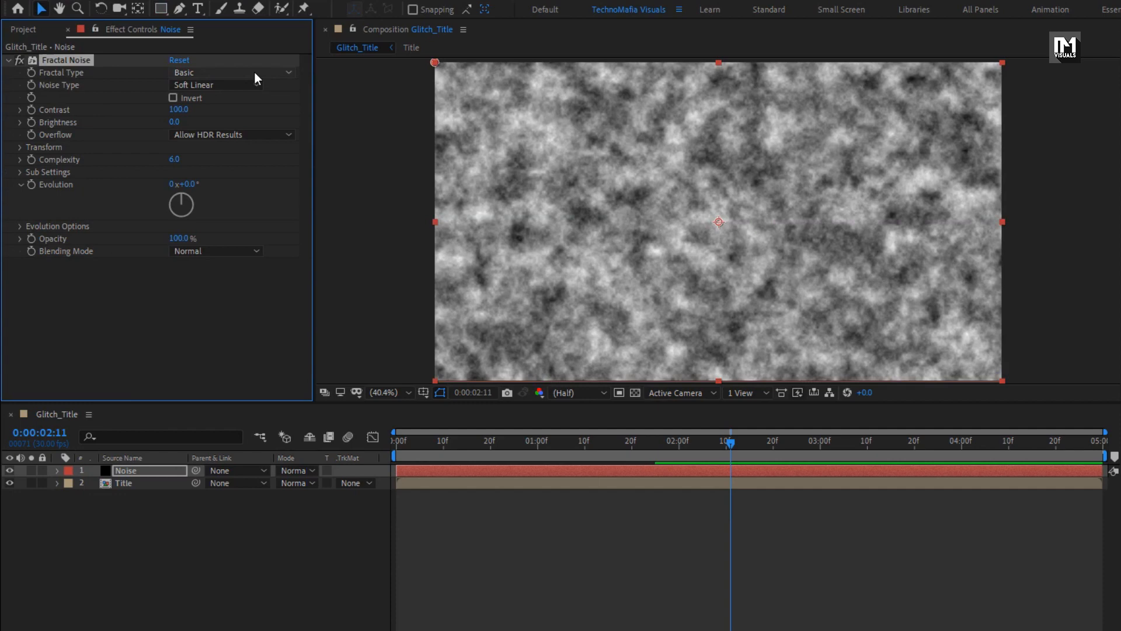
# Set the Fractal Noise to Dynamic fractal type, Block noise type and a contrast of 370
pyautogui.click(33, 72)
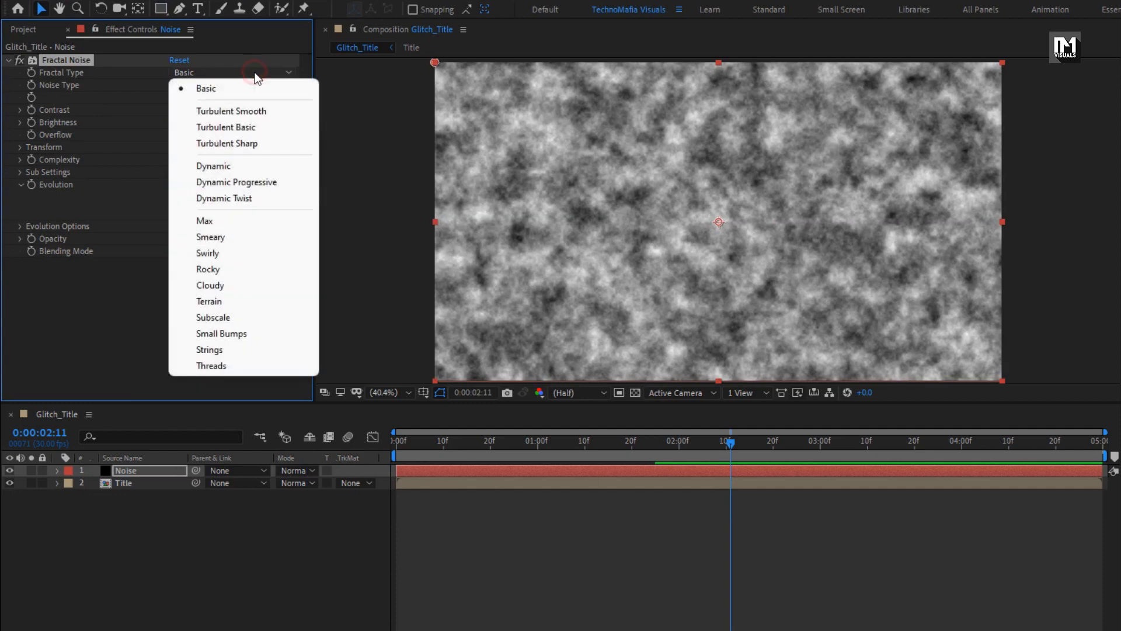
pyautogui.click(240, 166)
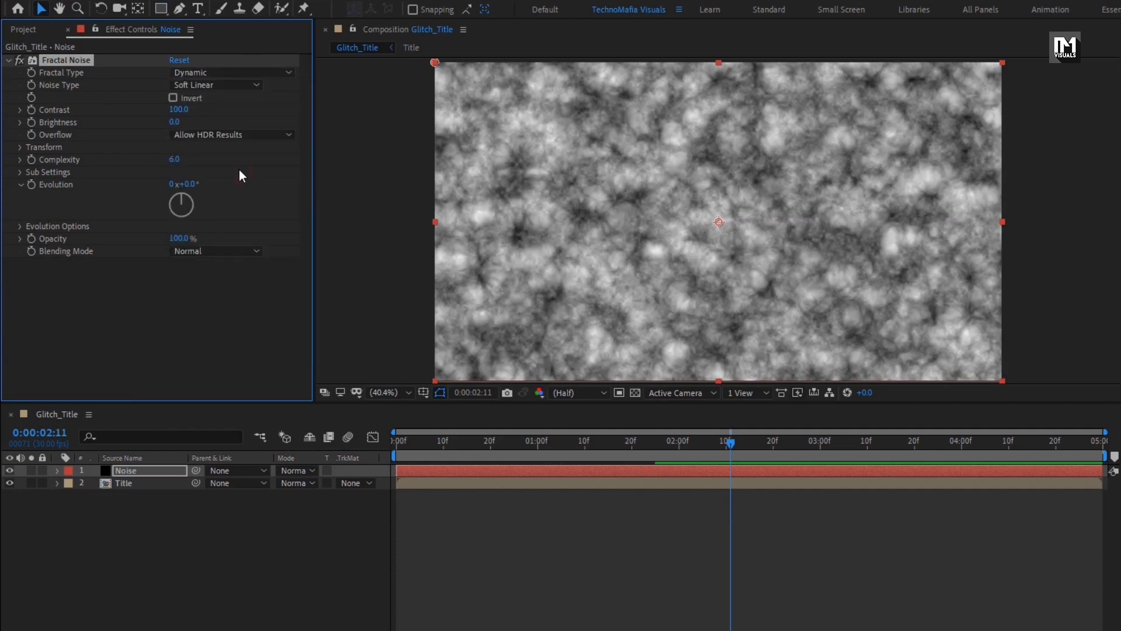
pyautogui.click(205, 85)
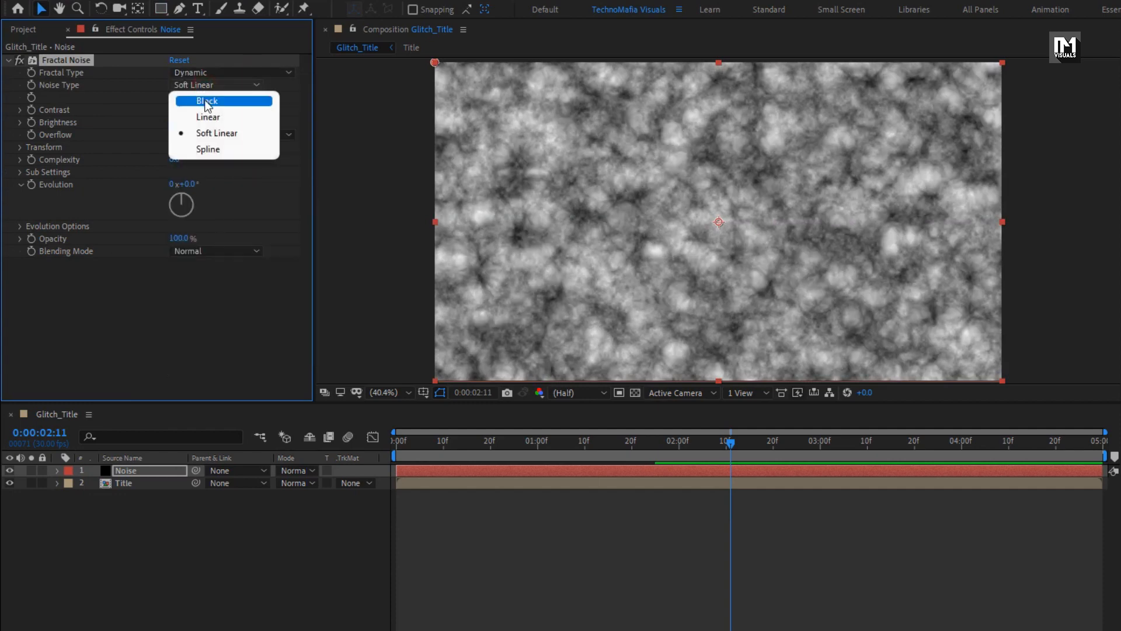
pyautogui.click(205, 105)
pyautogui.click(182, 110)
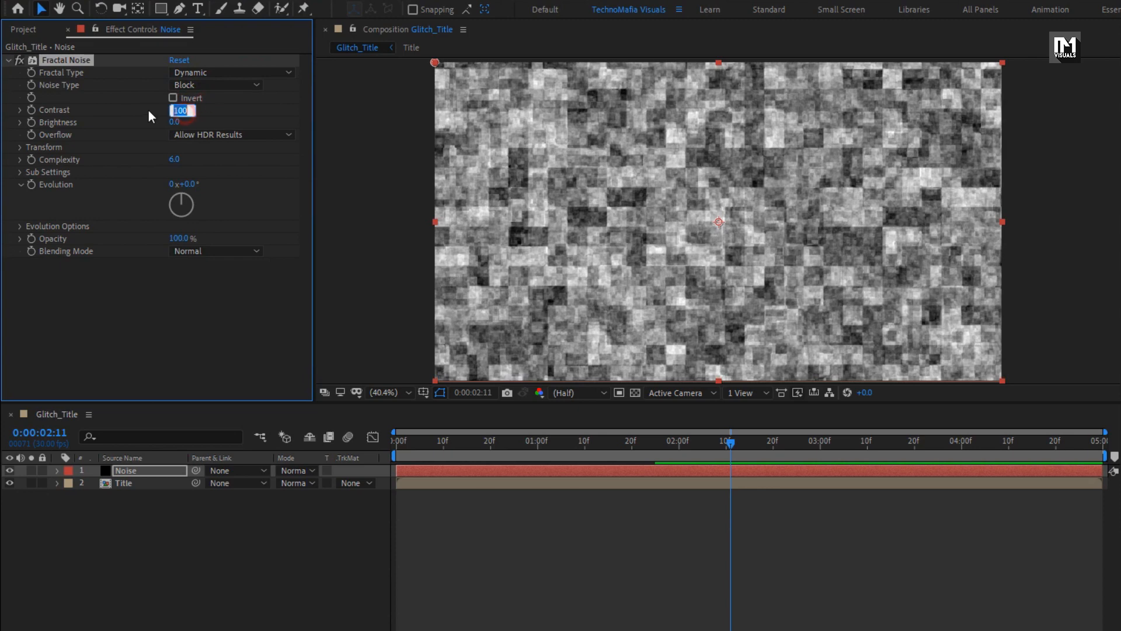
pyautogui.write('370')
pyautogui.press('Return')
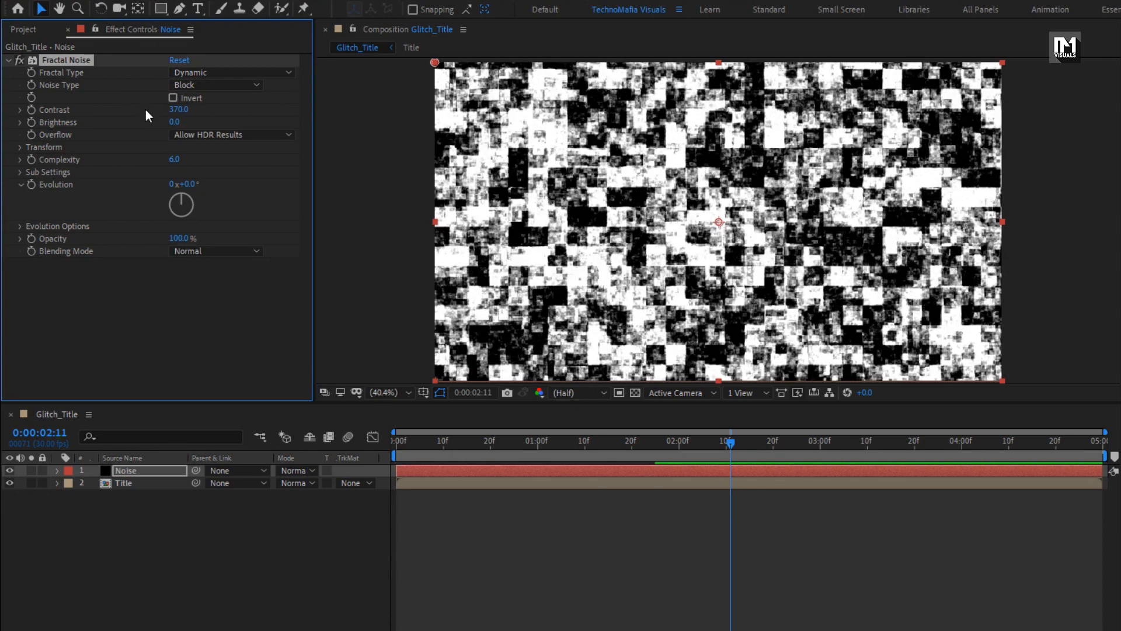
# Turn off uniform scaling for the Fractal Noise and set its scale width to 900 and scale height to 150
pyautogui.click(19, 148)
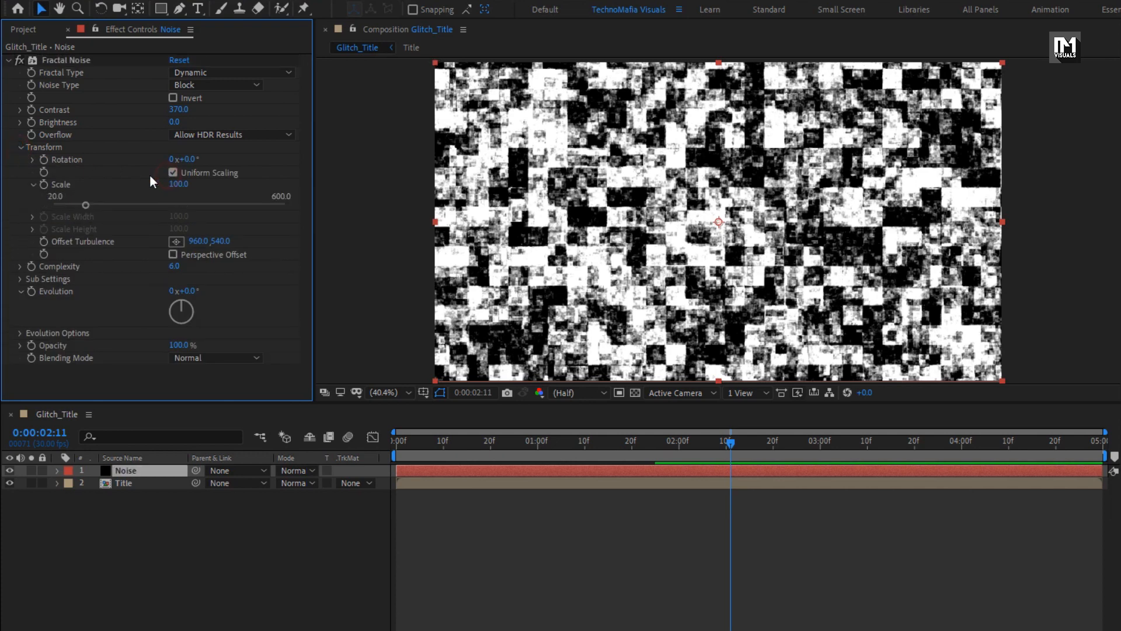
pyautogui.click(172, 173)
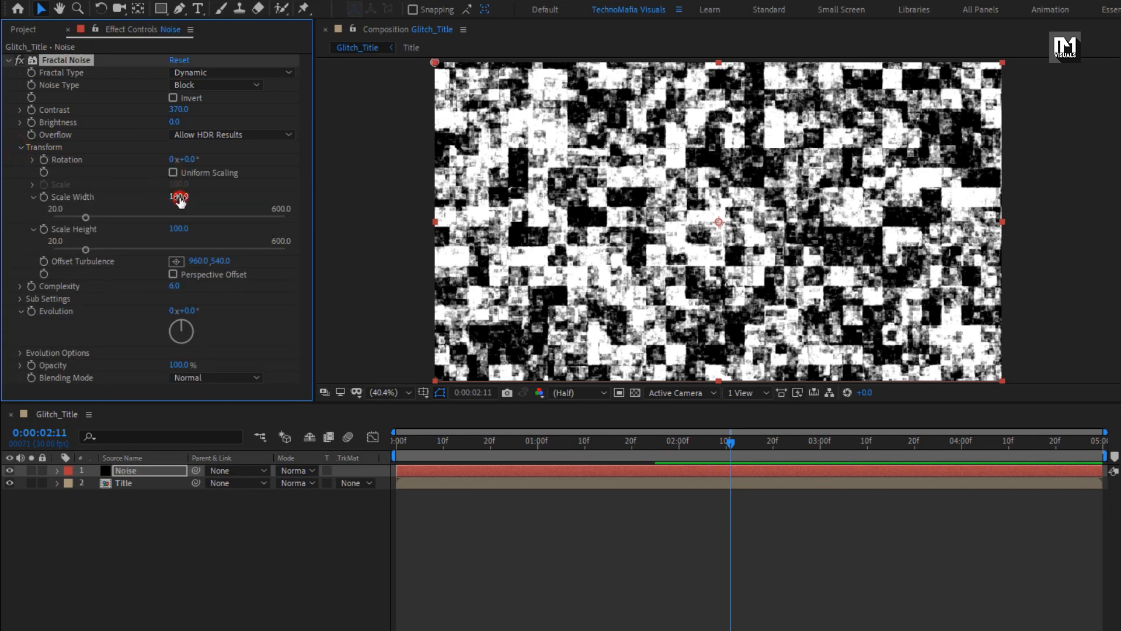
pyautogui.click(179, 197)
pyautogui.write('900')
pyautogui.click(178, 227)
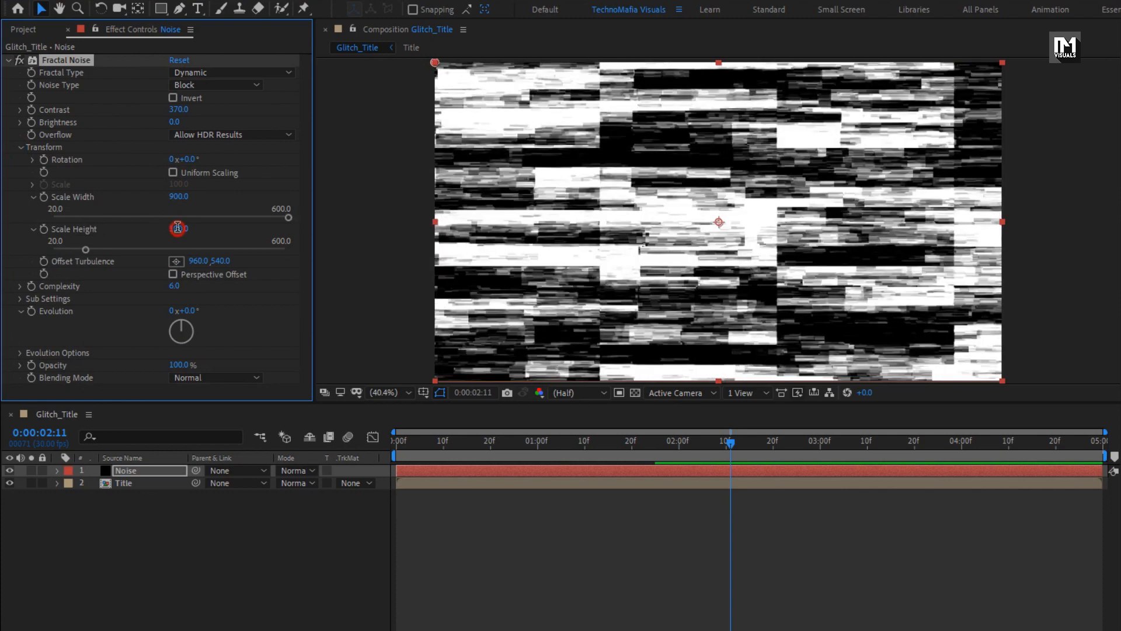
pyautogui.write('150')
pyautogui.press('Return')
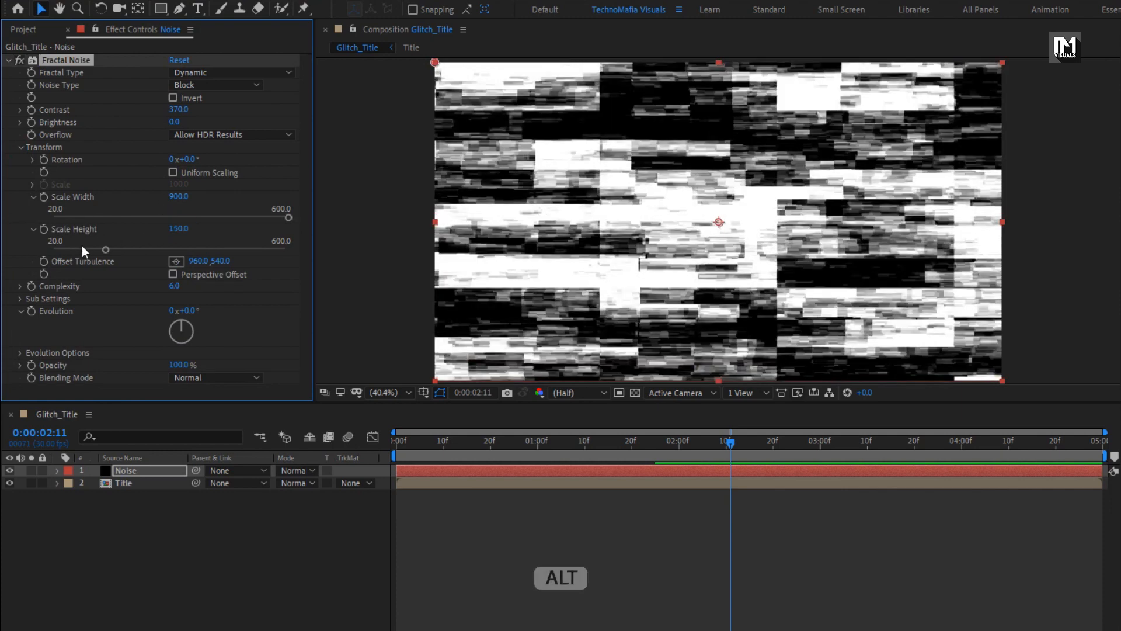
# Drive the Fractal Noise evolution with the expression time*1000 and preview the animation from the start
pyautogui.keyDown('alt'); pyautogui.click(32, 312); pyautogui.keyUp('alt')
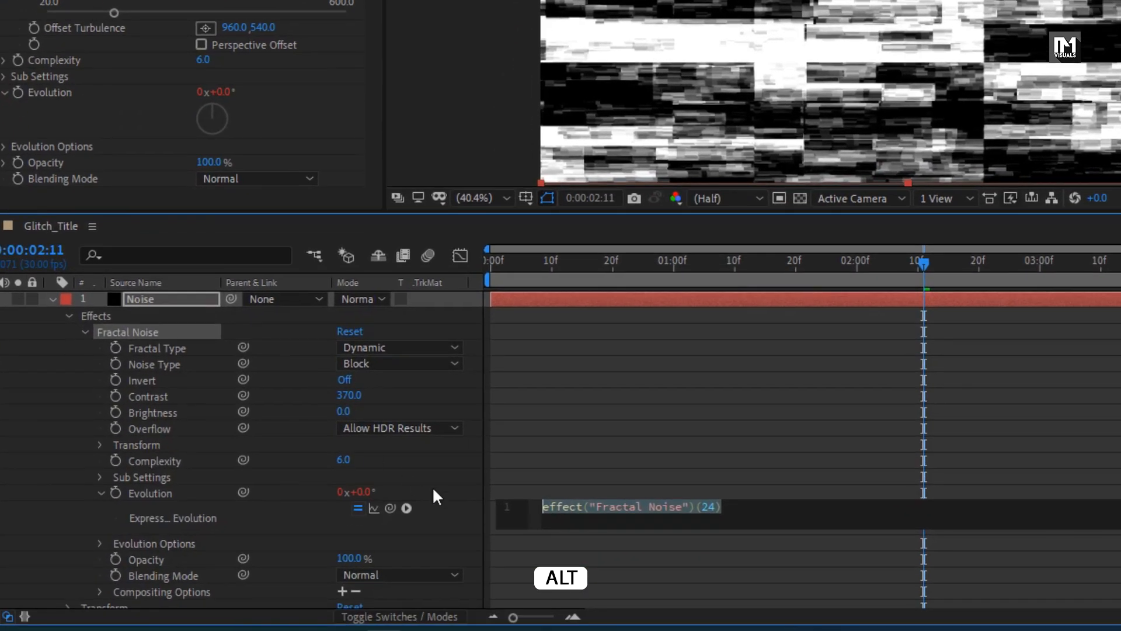
pyautogui.write('time*100')
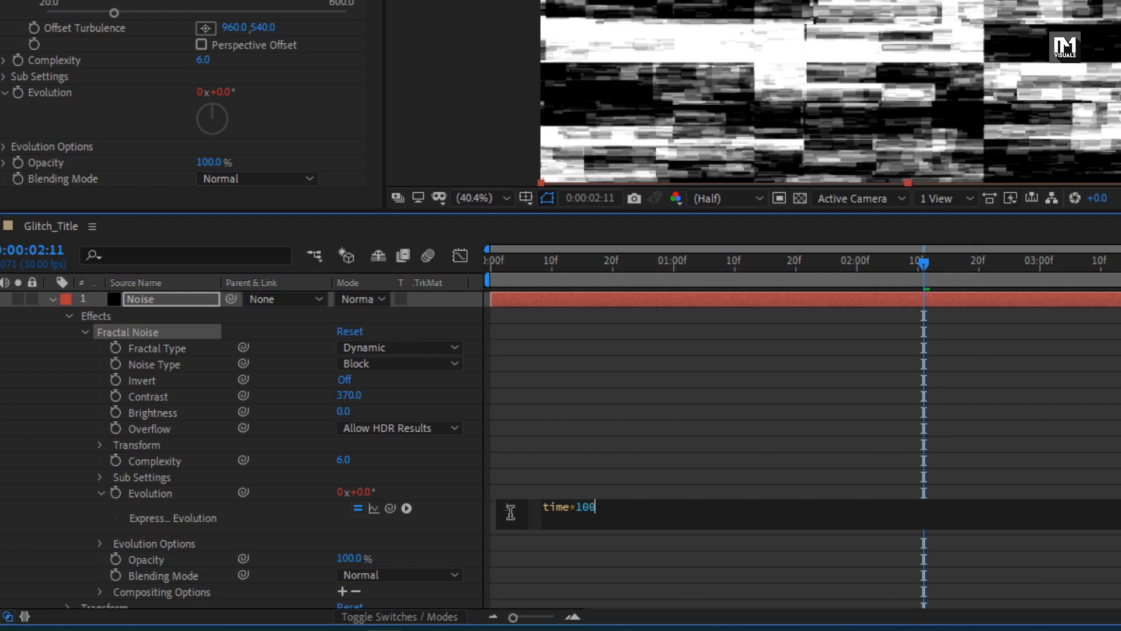
pyautogui.write('0')
pyautogui.press('KP_Enter')
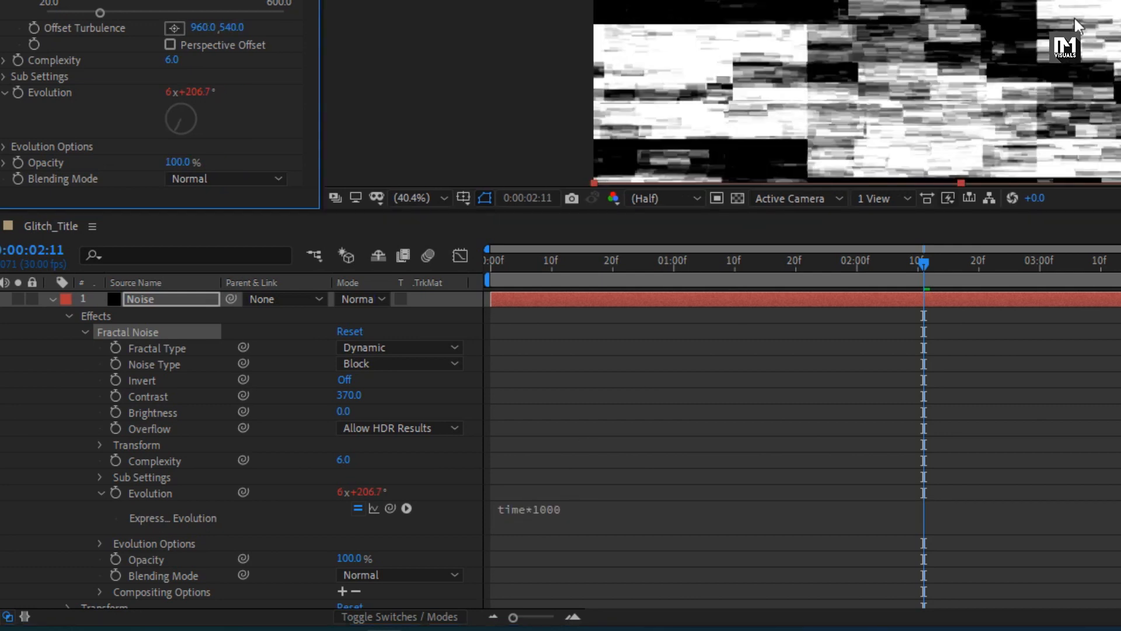
pyautogui.click(492, 262)
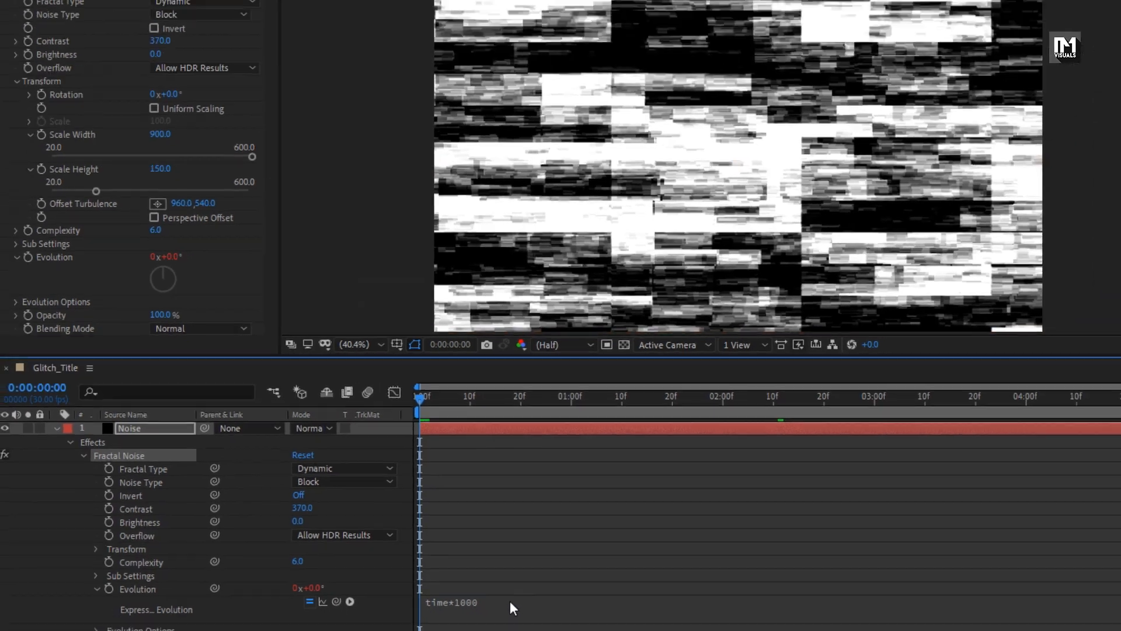
pyautogui.press('space')
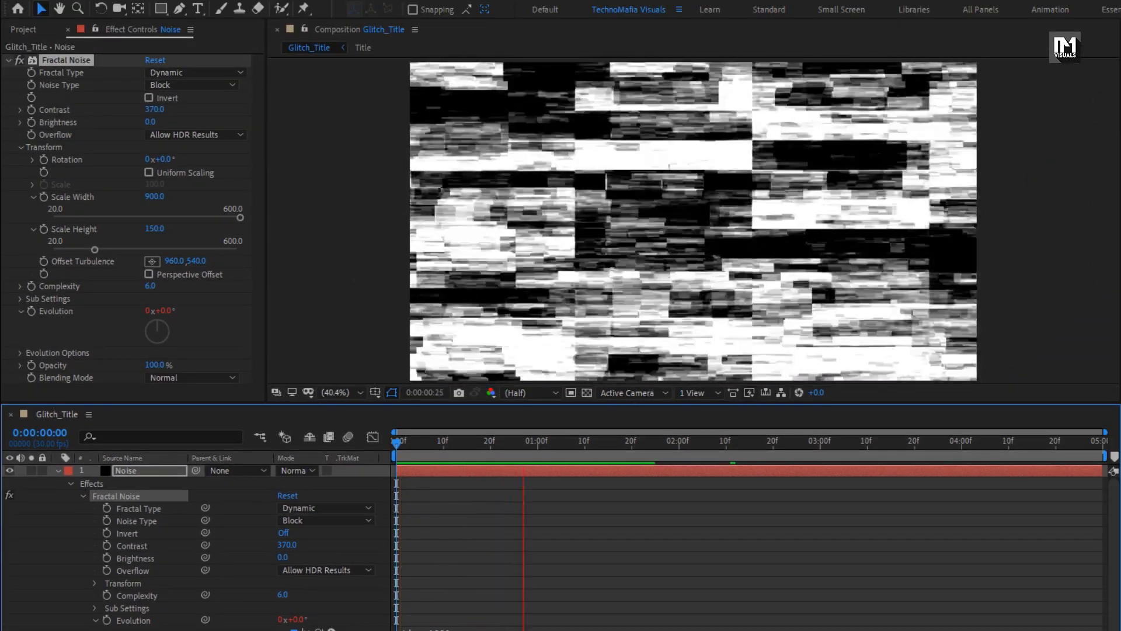
pyautogui.press('space')
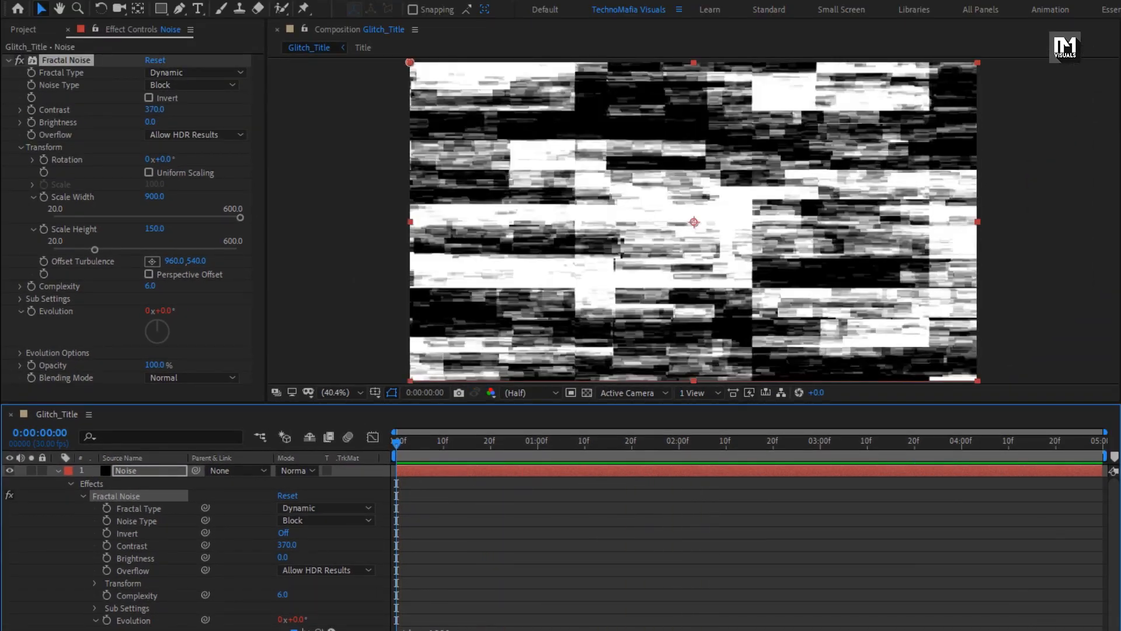
# Collapse the Noise layer's properties and hide the layer
pyautogui.click(58, 472)
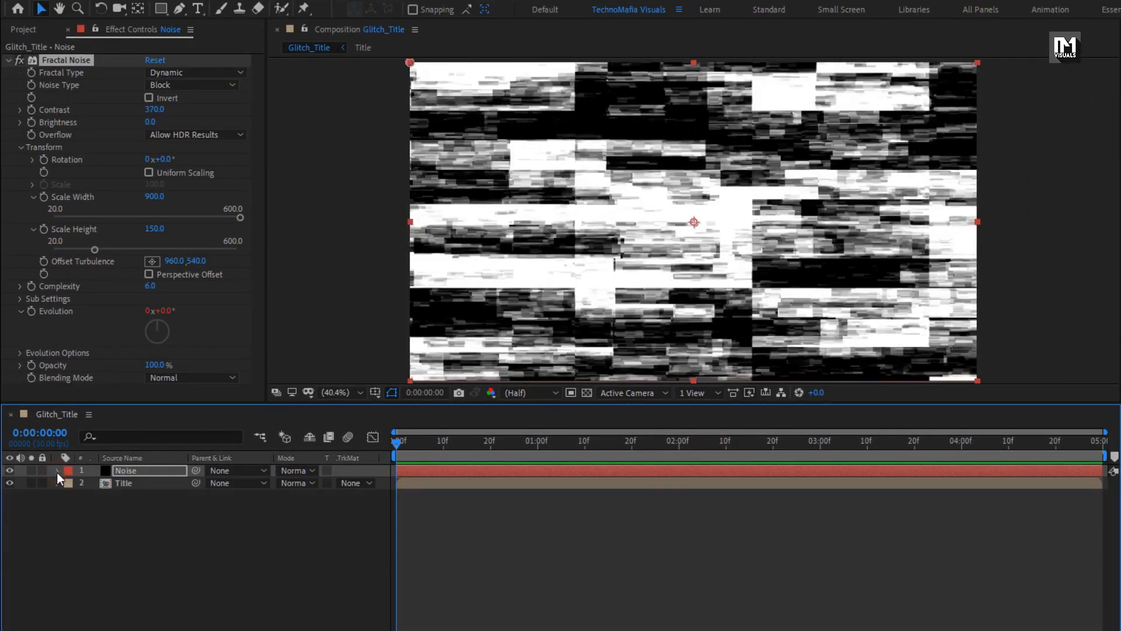
pyautogui.click(128, 471)
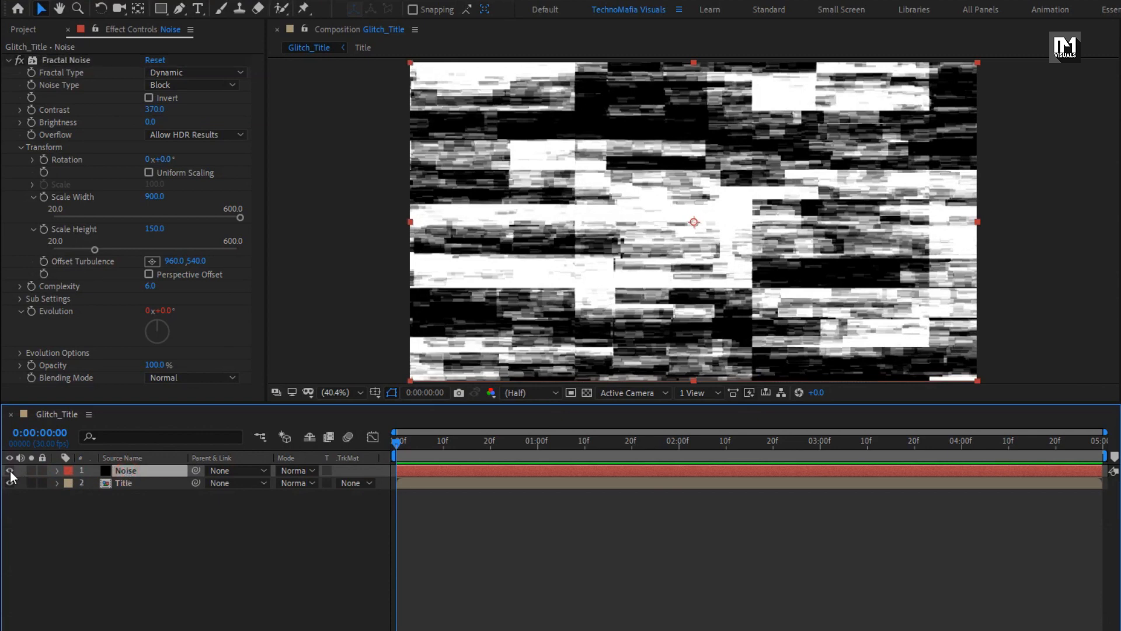
pyautogui.click(10, 470)
# Find the Displacement Map effect and apply it to the Title layer
pyautogui.click(132, 481)
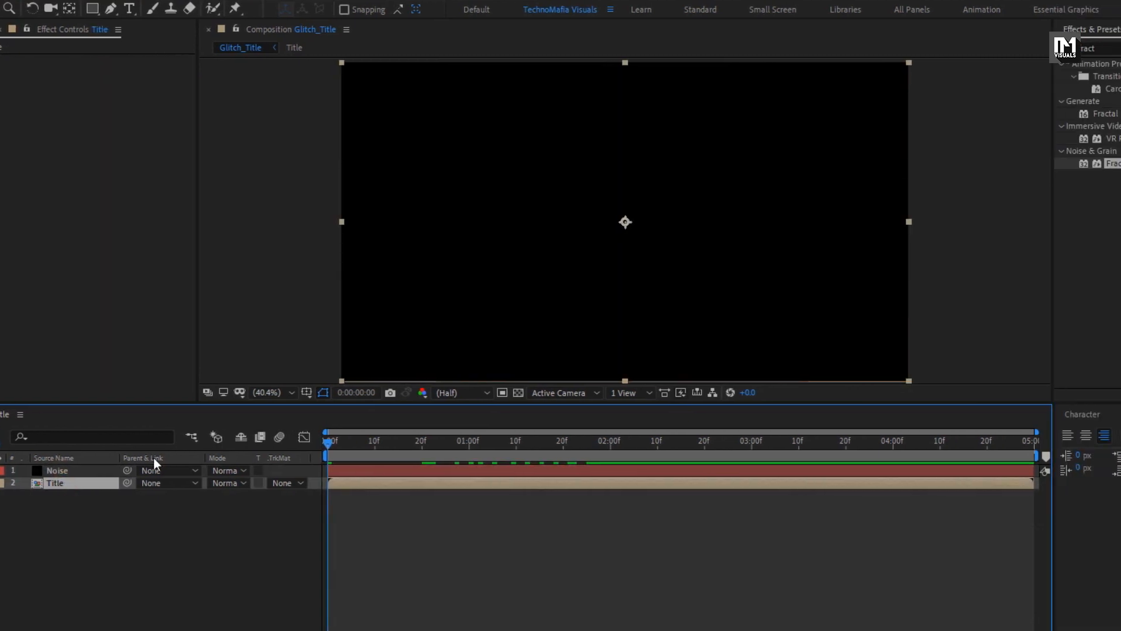
pyautogui.click(897, 46)
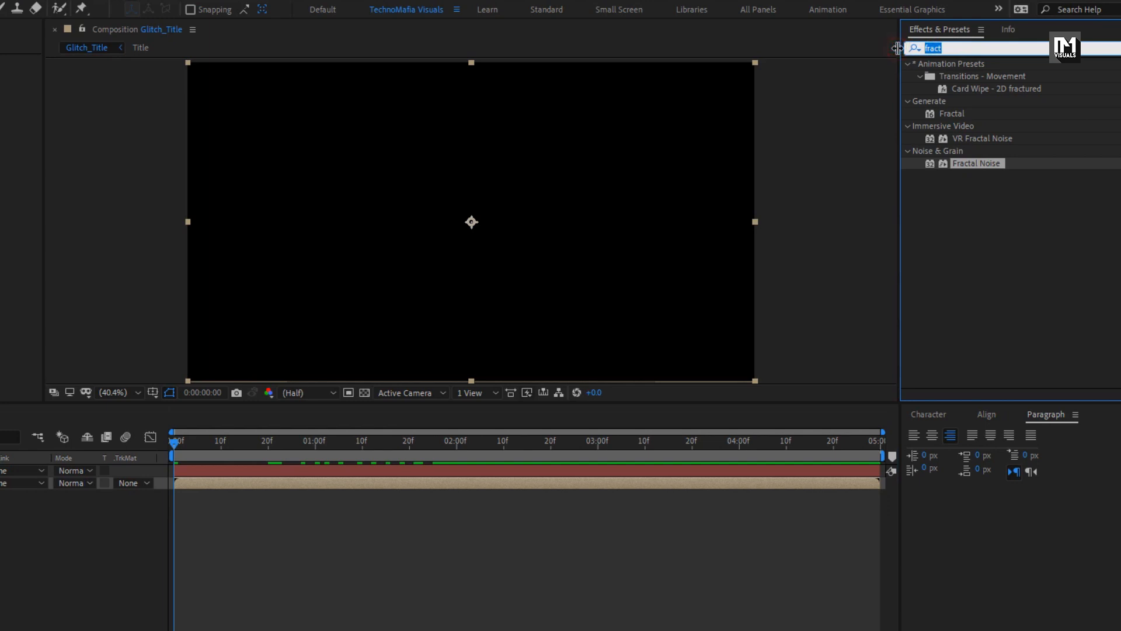
pyautogui.write('displ')
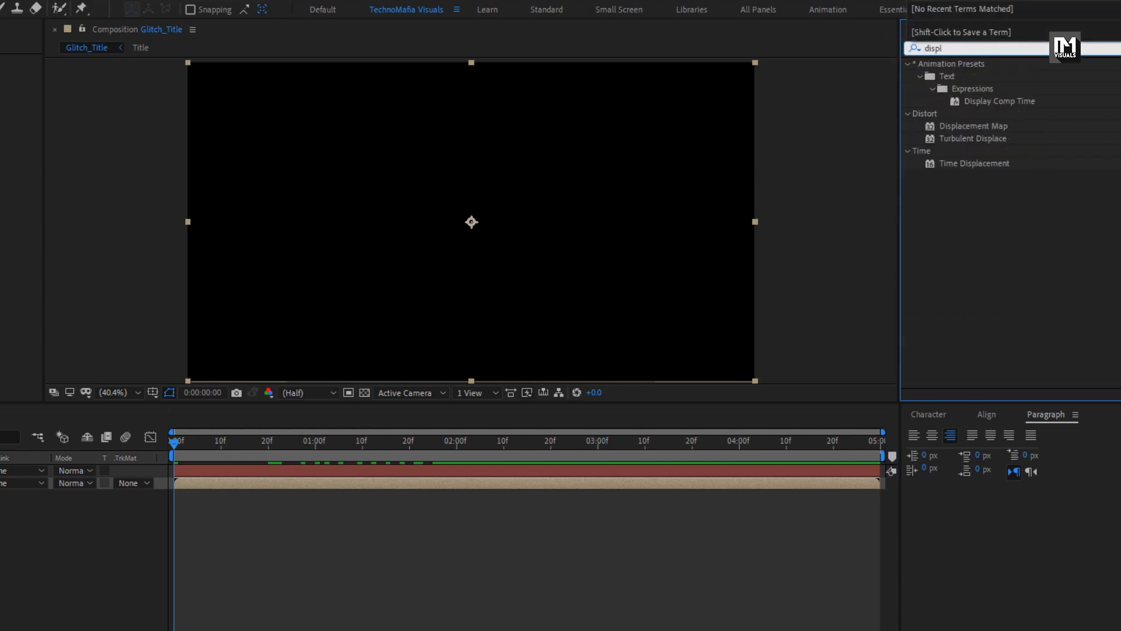
pyautogui.click(976, 126)
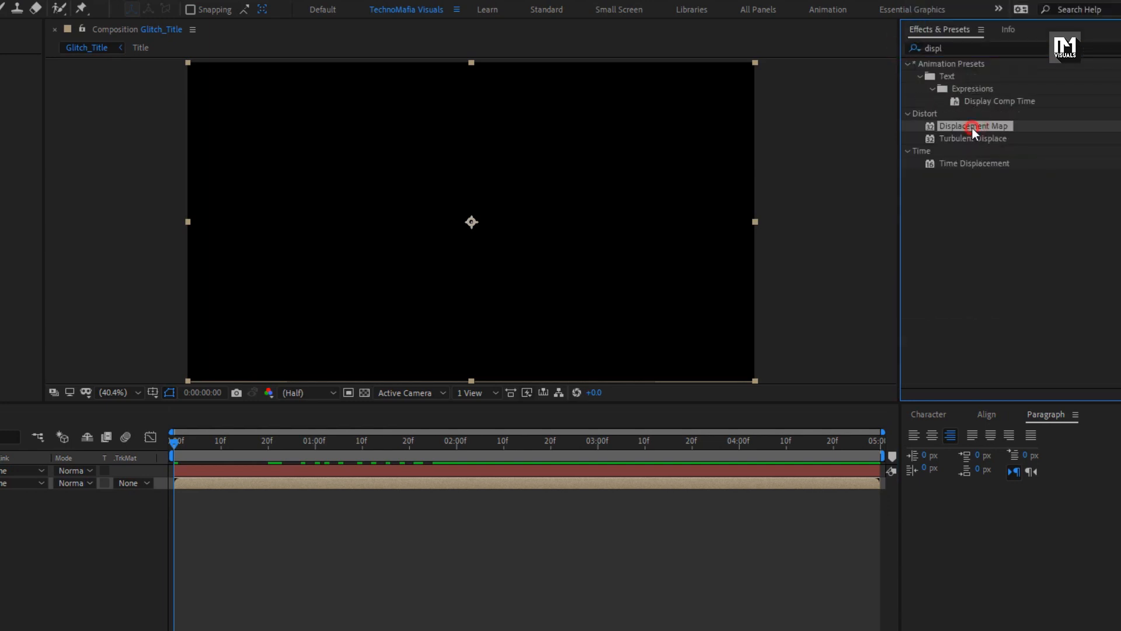
pyautogui.doubleClick(973, 128)
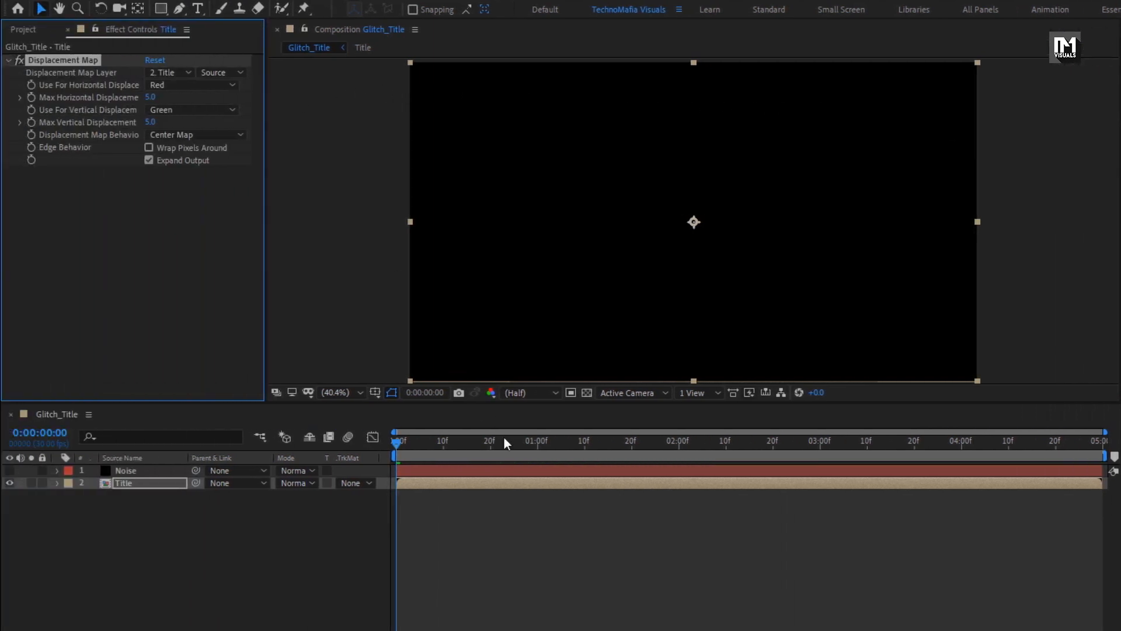
# Set the displacement map layer to Noise with Effects & Masks as its source, viewing the title at 0:00:01:29
pyautogui.moveTo(506, 443); pyautogui.dragTo(675, 444)
pyautogui.click(167, 69)
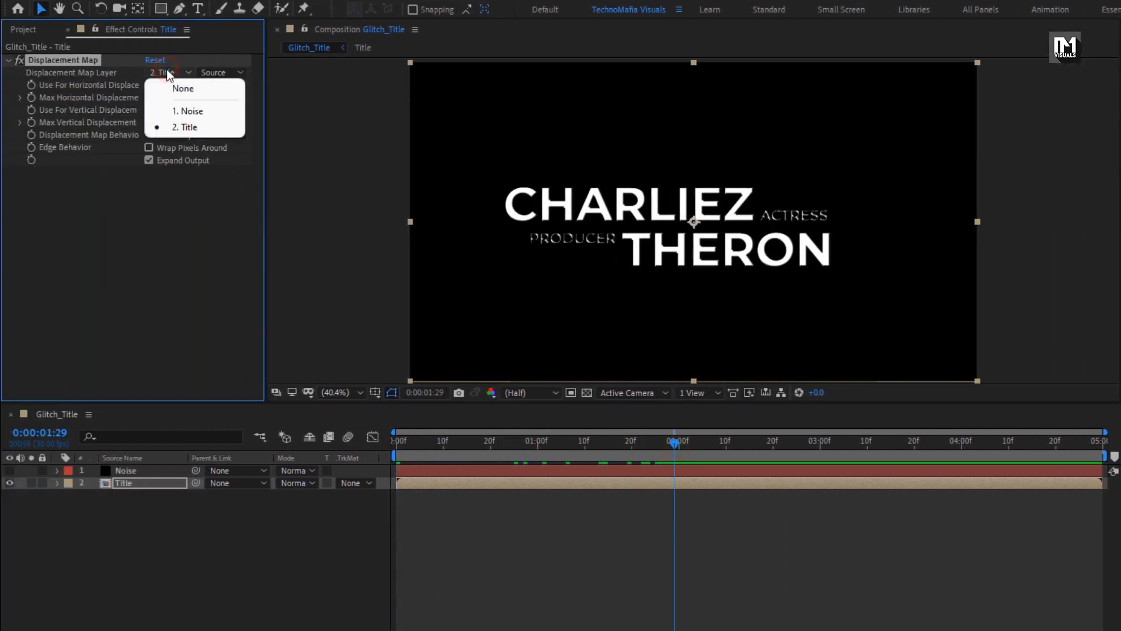
pyautogui.click(215, 107)
pyautogui.click(220, 73)
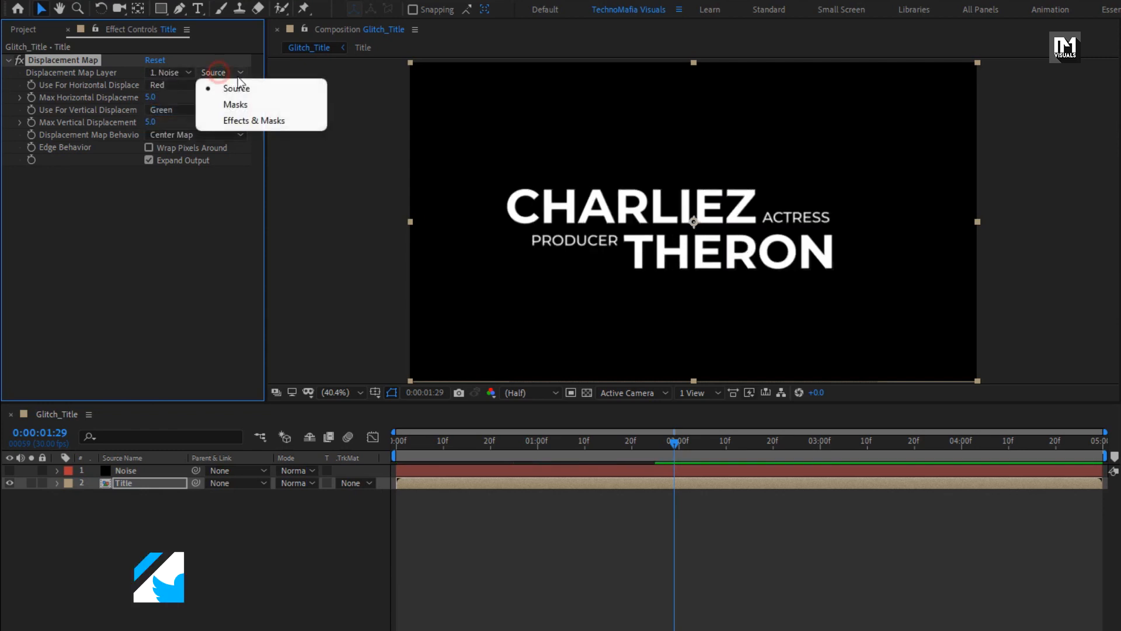
pyautogui.click(293, 118)
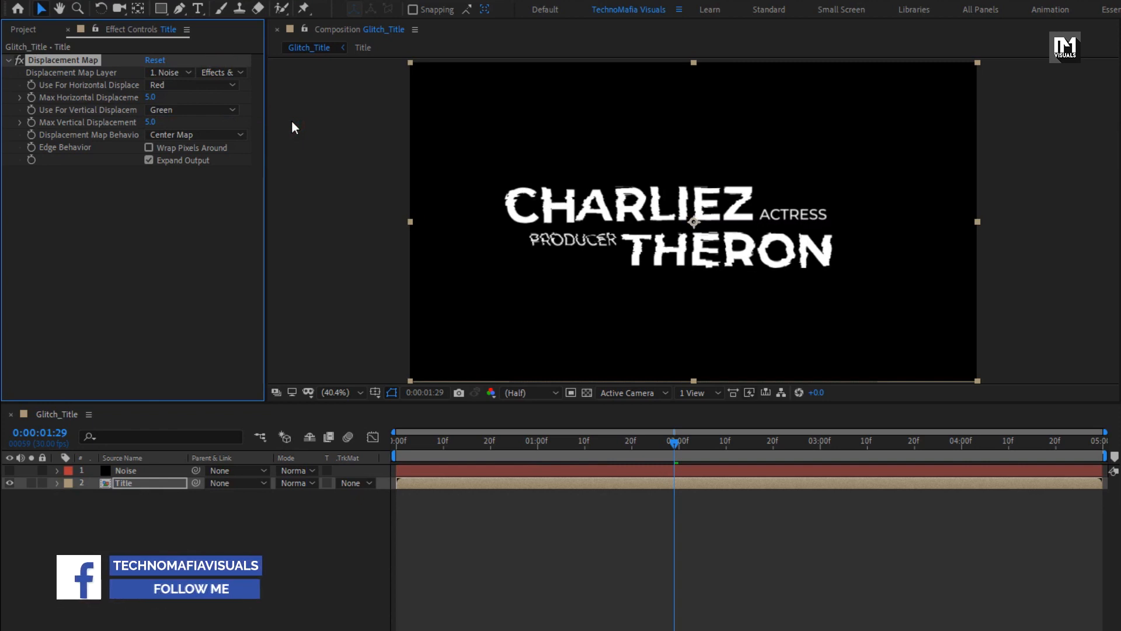
# At 0:00:00:00, keyframe the maximum horizontal displacement at 15 and the vertical at 5, and reveal the Title layer's keyframes
pyautogui.moveTo(410, 439); pyautogui.dragTo(396, 444)
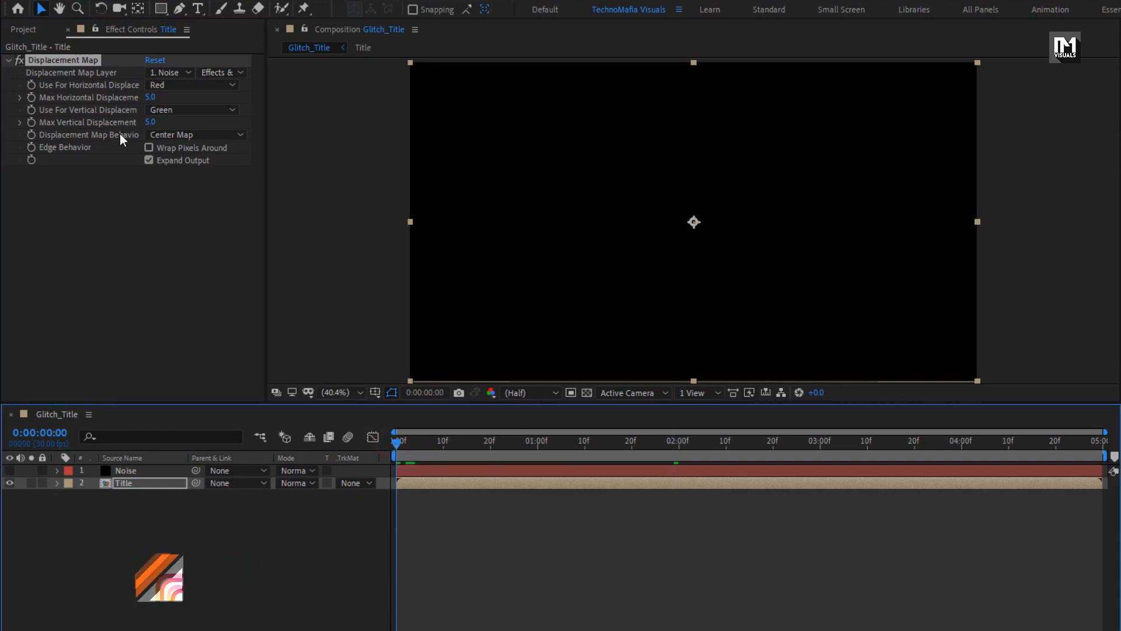
pyautogui.click(31, 97)
pyautogui.click(31, 123)
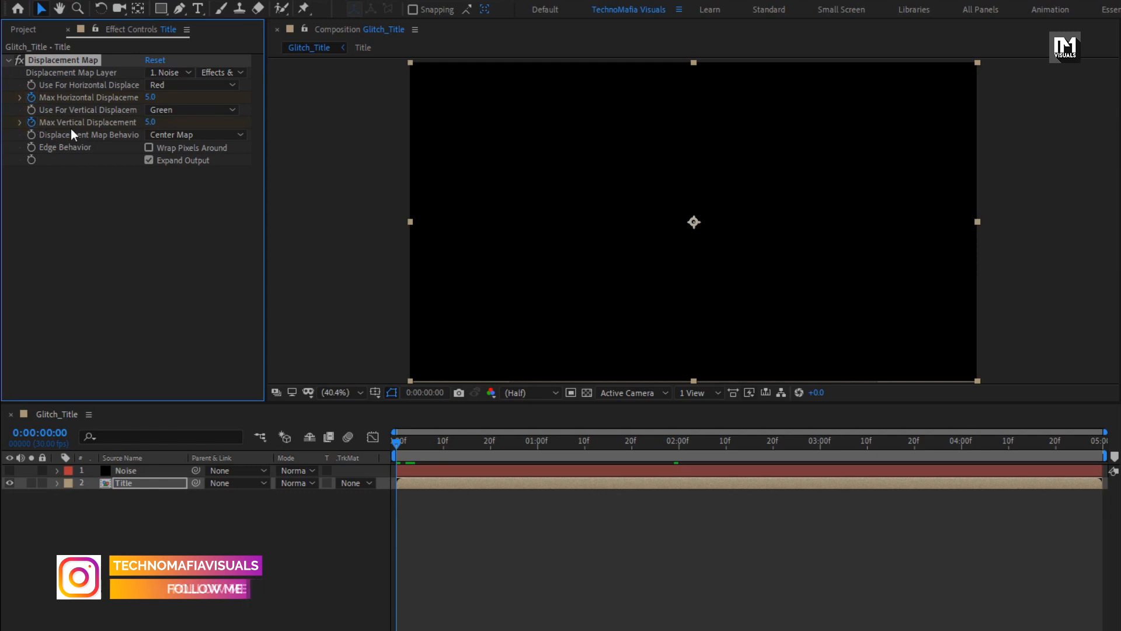
pyautogui.click(149, 98)
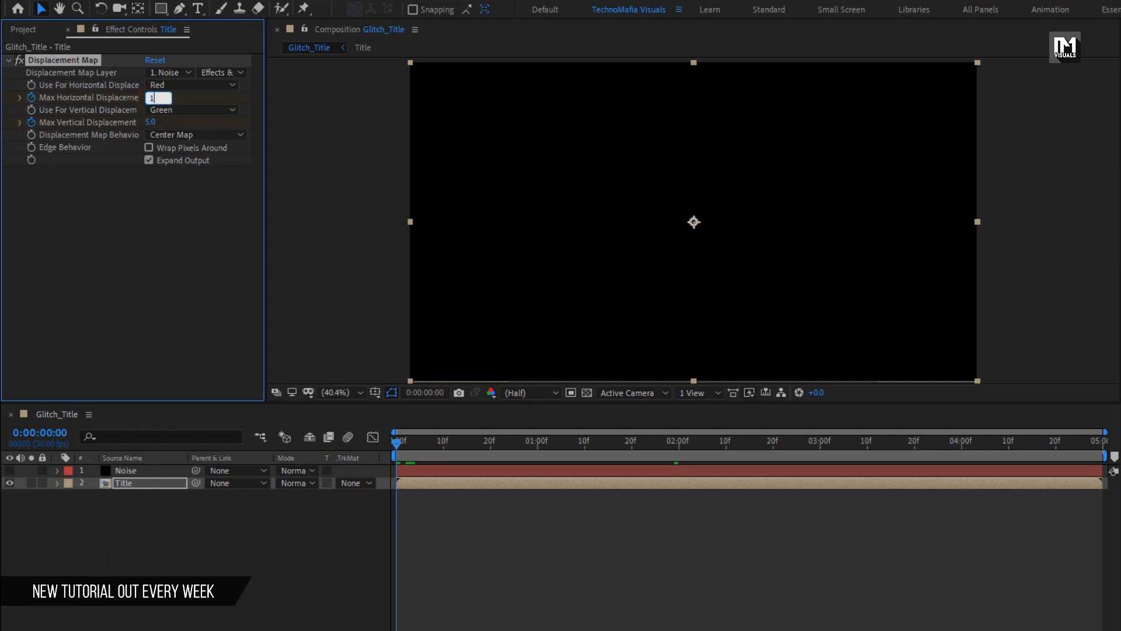
pyautogui.write('15')
pyautogui.write('u')
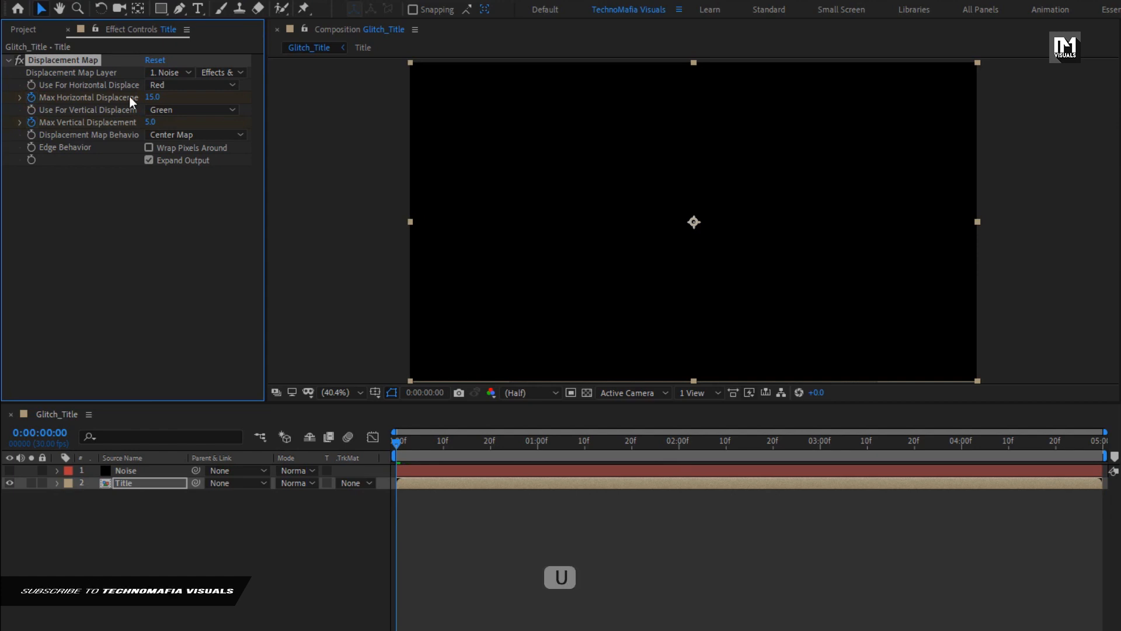
pyautogui.click(131, 485)
pyautogui.press('u')
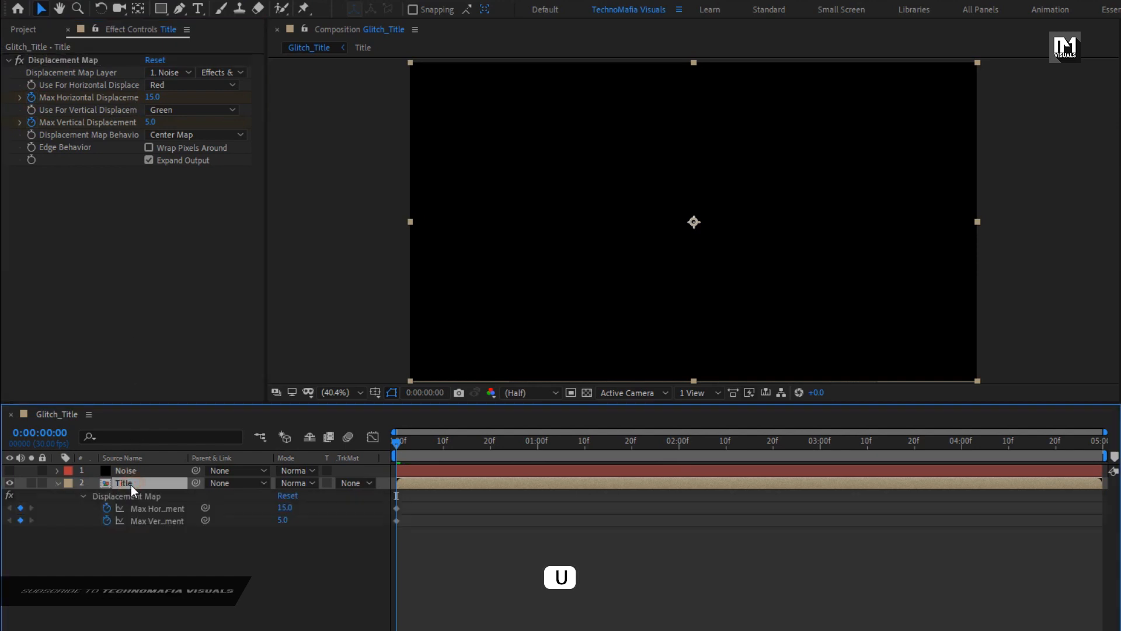
# At 0:00:00:15, set the Title layer's maximum horizontal displacement to 30 and maximum vertical displacement to -10
pyautogui.moveTo(404, 448); pyautogui.dragTo(465, 445)
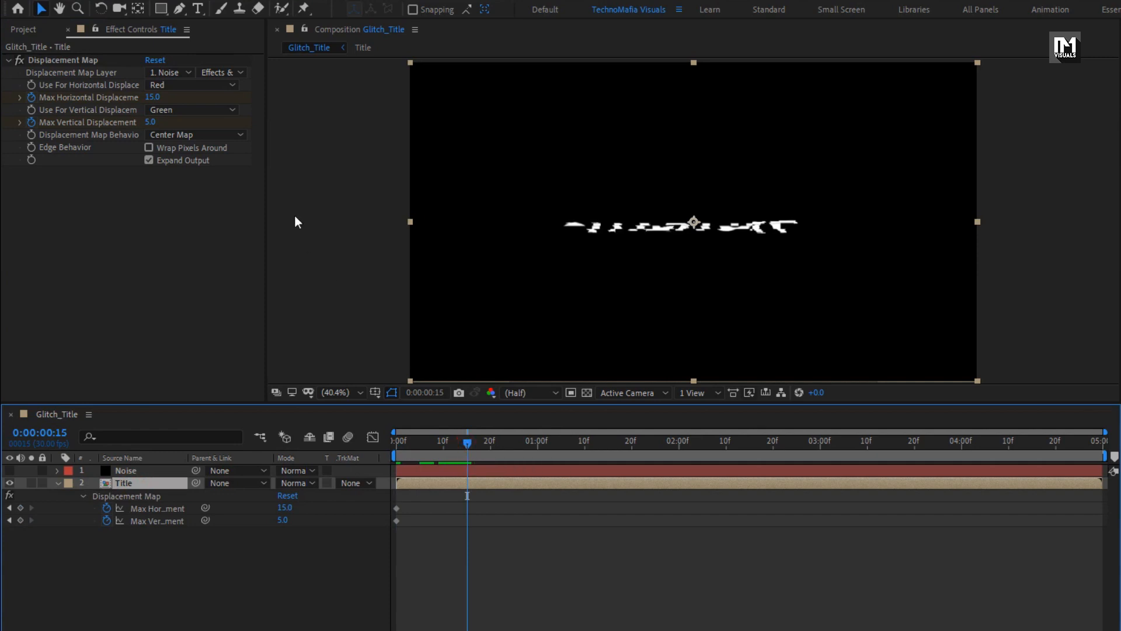
pyautogui.click(153, 98)
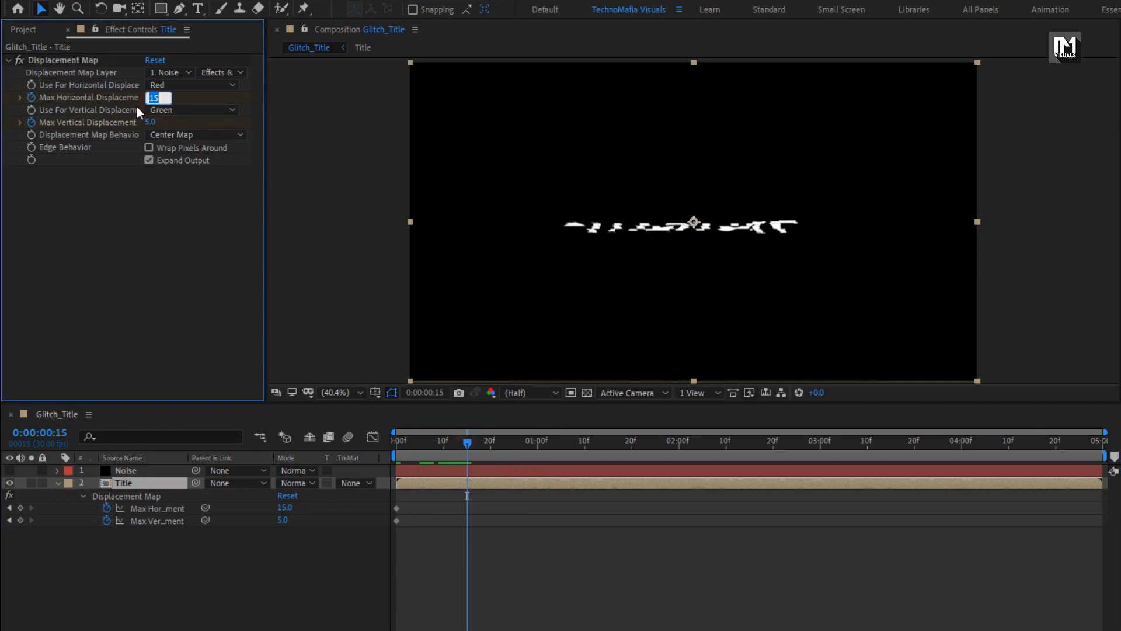
pyautogui.write('30')
pyautogui.press('Return')
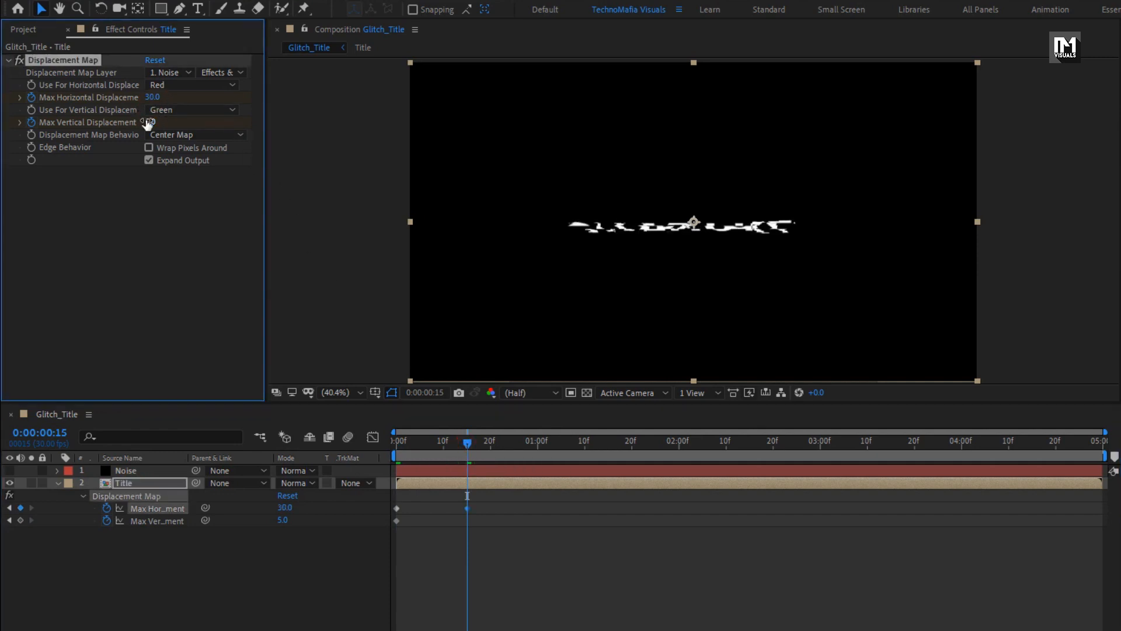
pyautogui.click(150, 122)
pyautogui.write('-10')
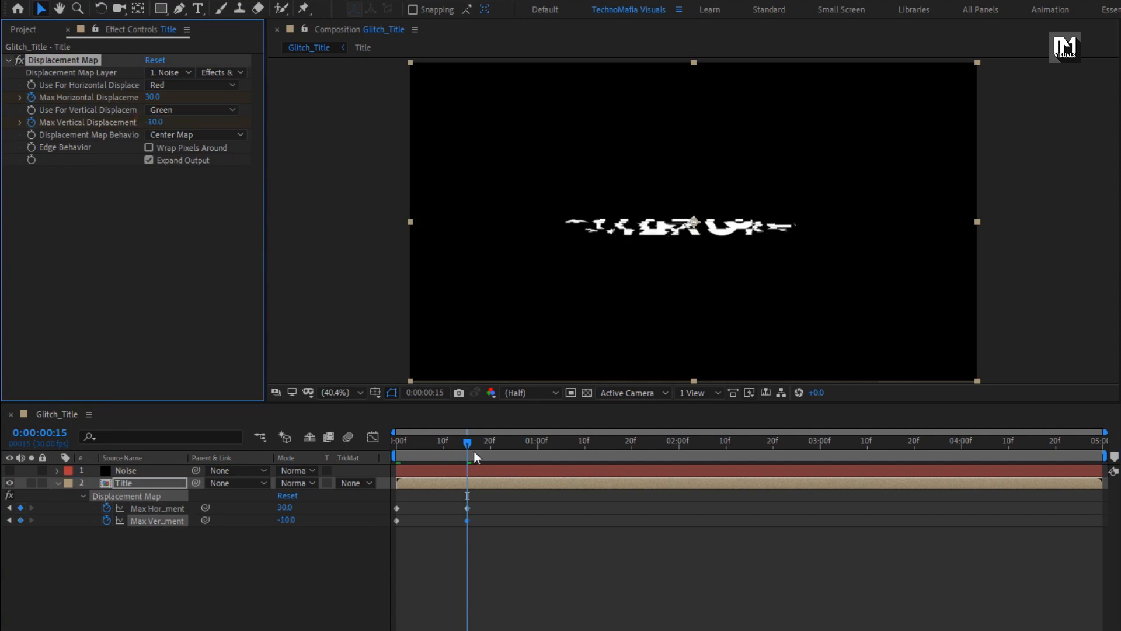
# At 0:00:00:20, set the Title layer's maximum horizontal displacement to 15 and maximum vertical displacement to 2
pyautogui.moveTo(474, 451); pyautogui.dragTo(494, 444)
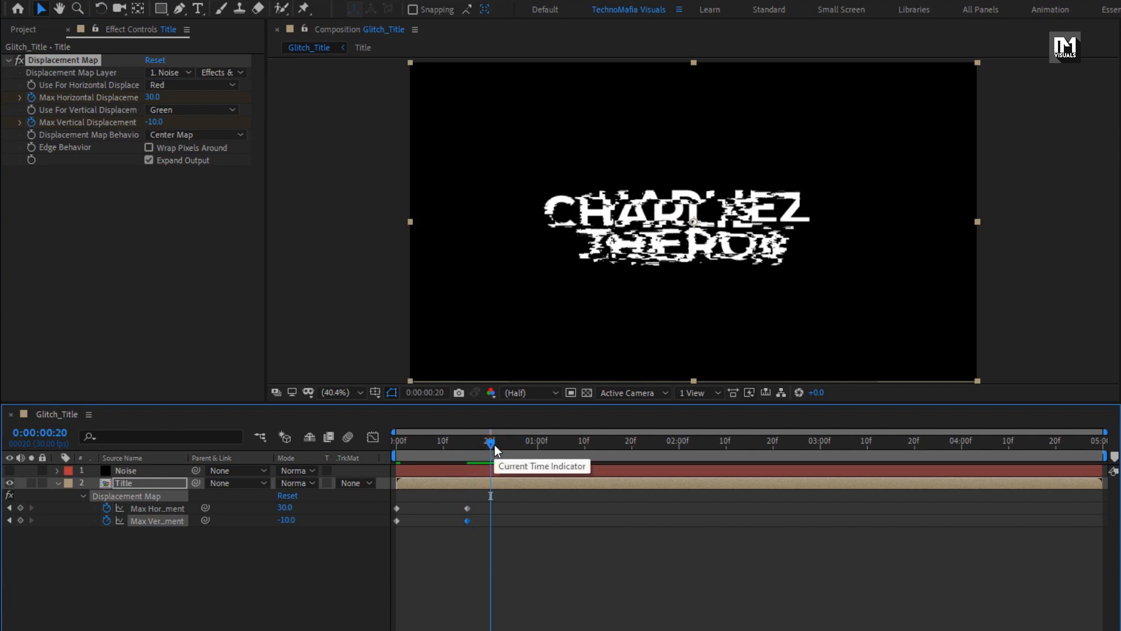
pyautogui.click(157, 98)
pyautogui.write('15')
pyautogui.press('Return')
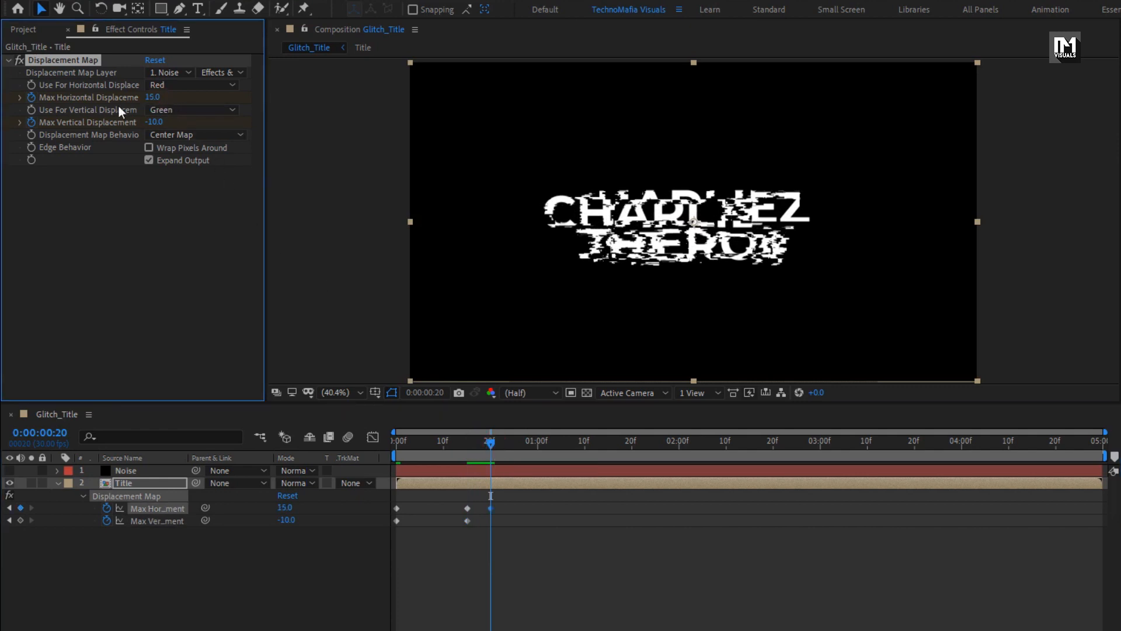
pyautogui.click(150, 124)
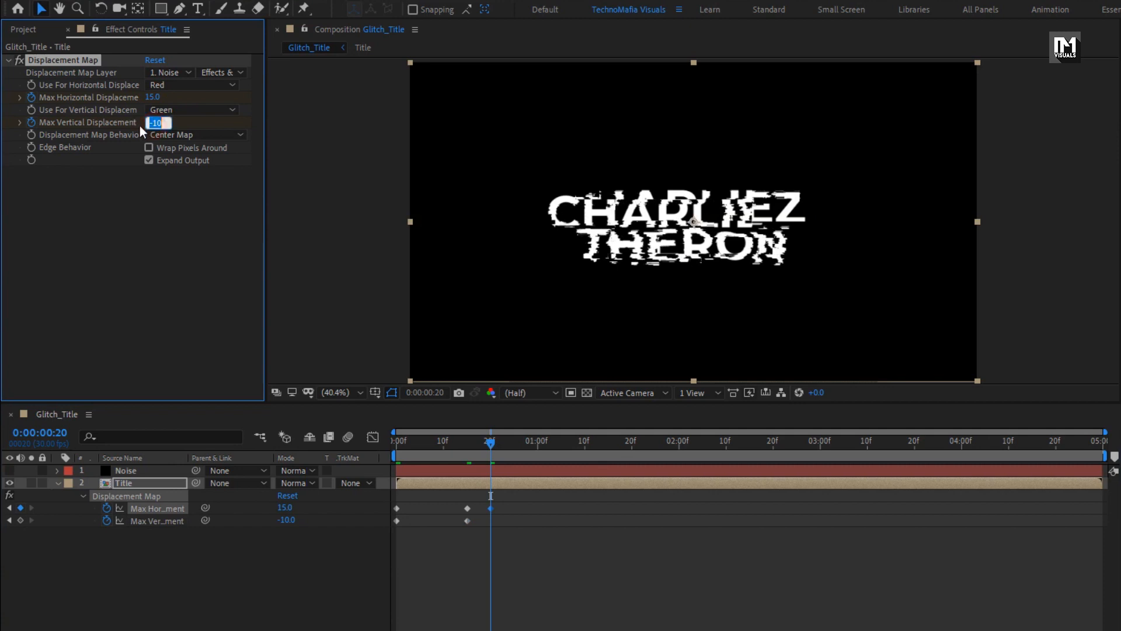
pyautogui.write('2')
pyautogui.press('Return')
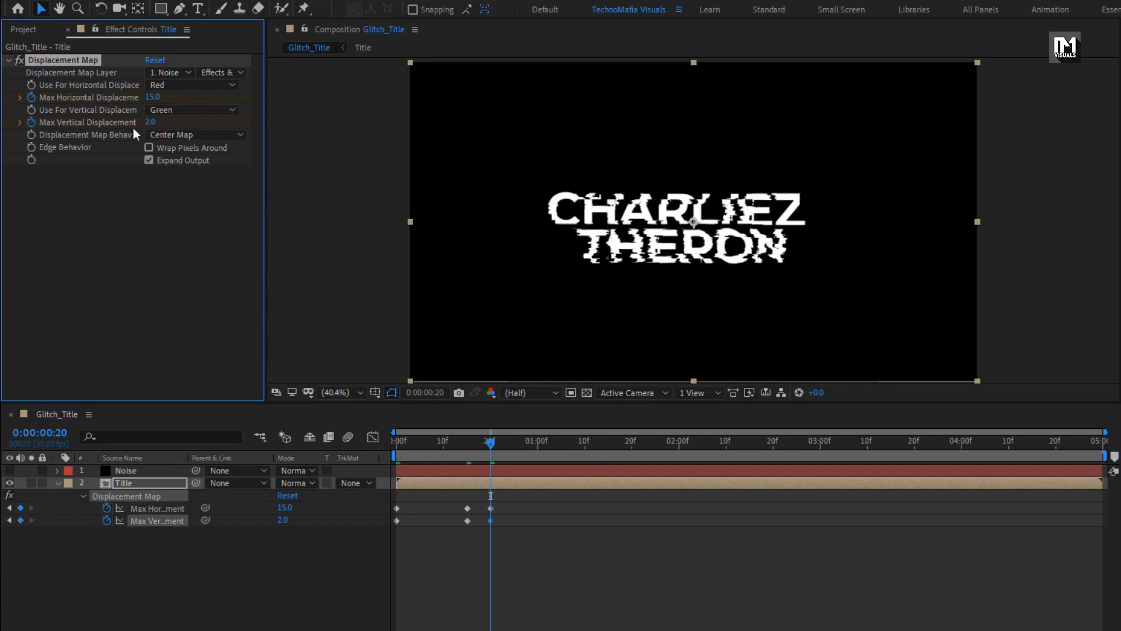
# At 0:00:01:00, set the Title layer's maximum horizontal displacement to 20 and maximum vertical displacement to -5
pyautogui.click(489, 443)
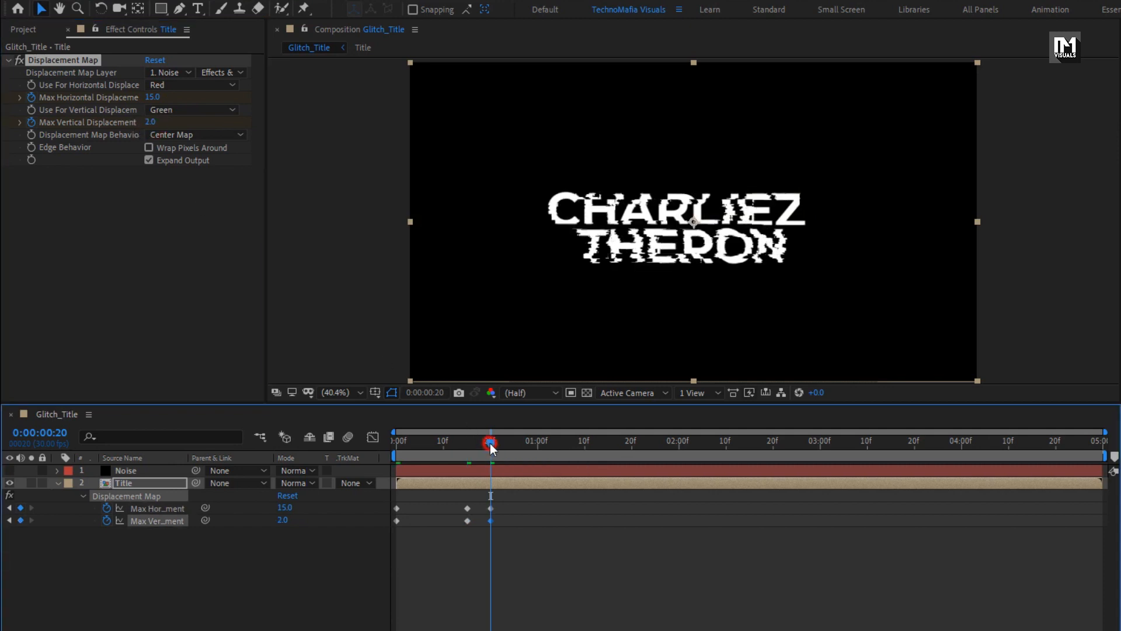
pyautogui.moveTo(491, 447); pyautogui.dragTo(536, 450)
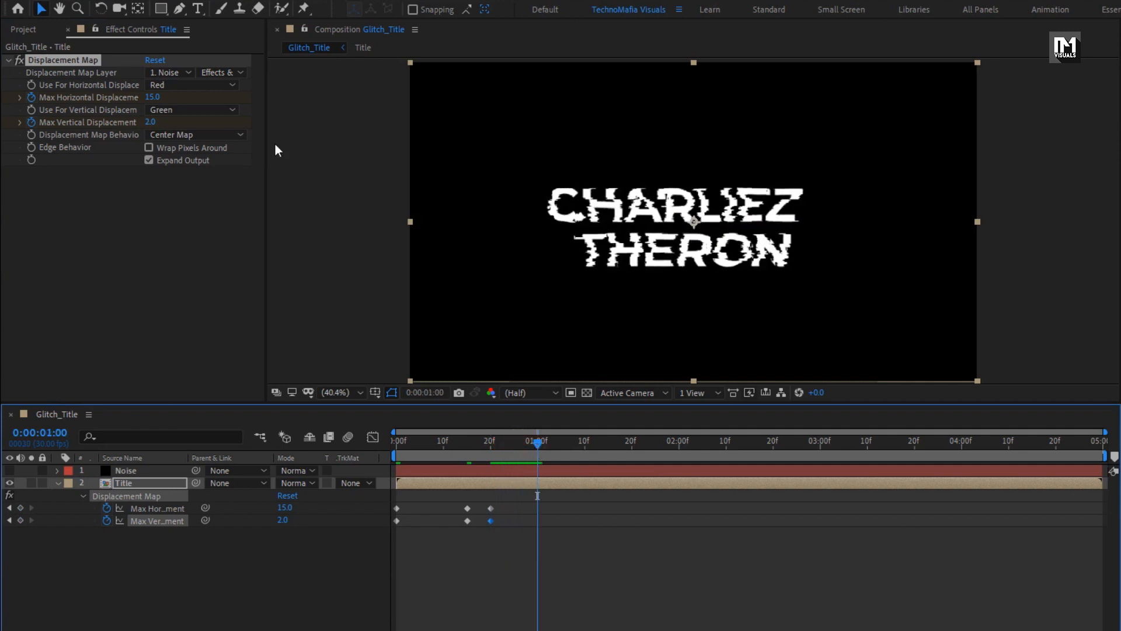
pyautogui.click(154, 98)
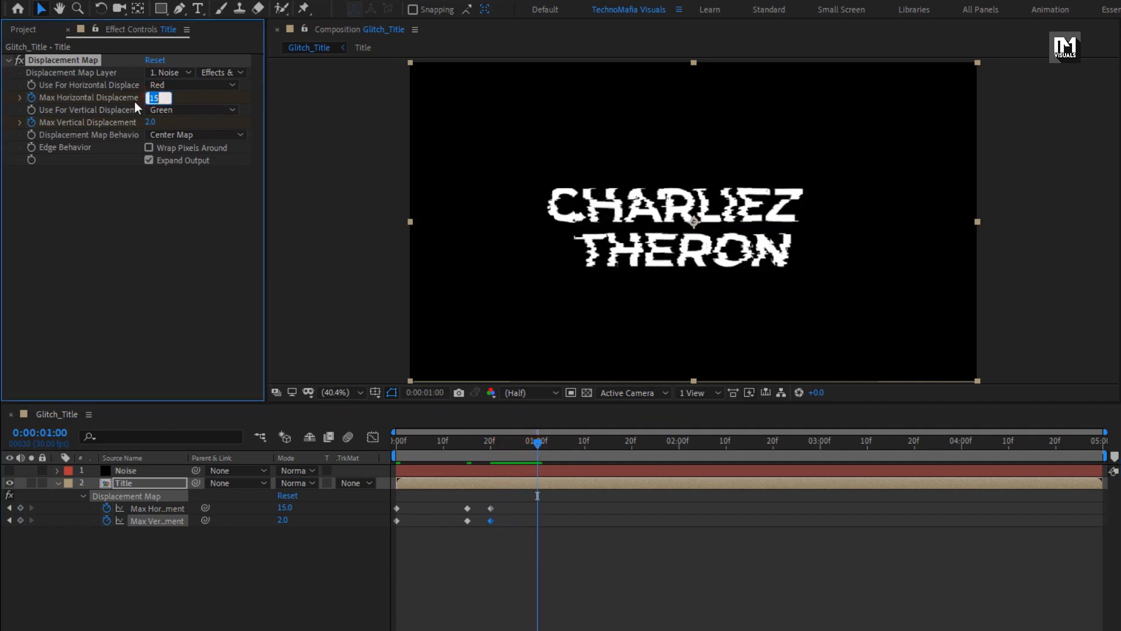
pyautogui.write('20')
pyautogui.press('Return')
pyautogui.click(151, 124)
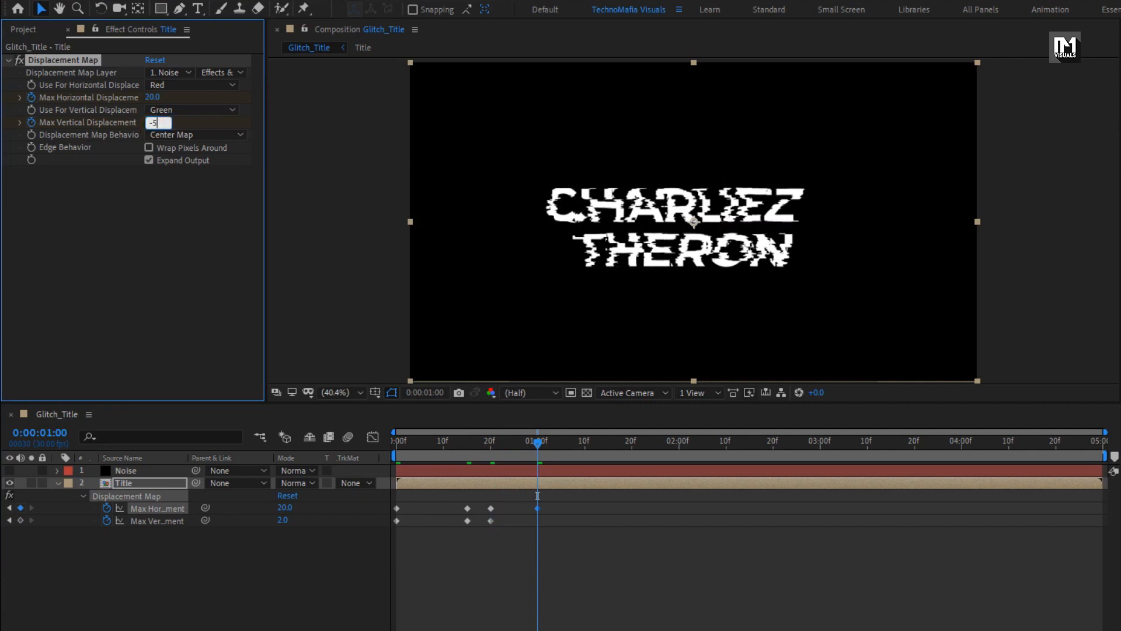
pyautogui.write('-5')
pyautogui.press('Return')
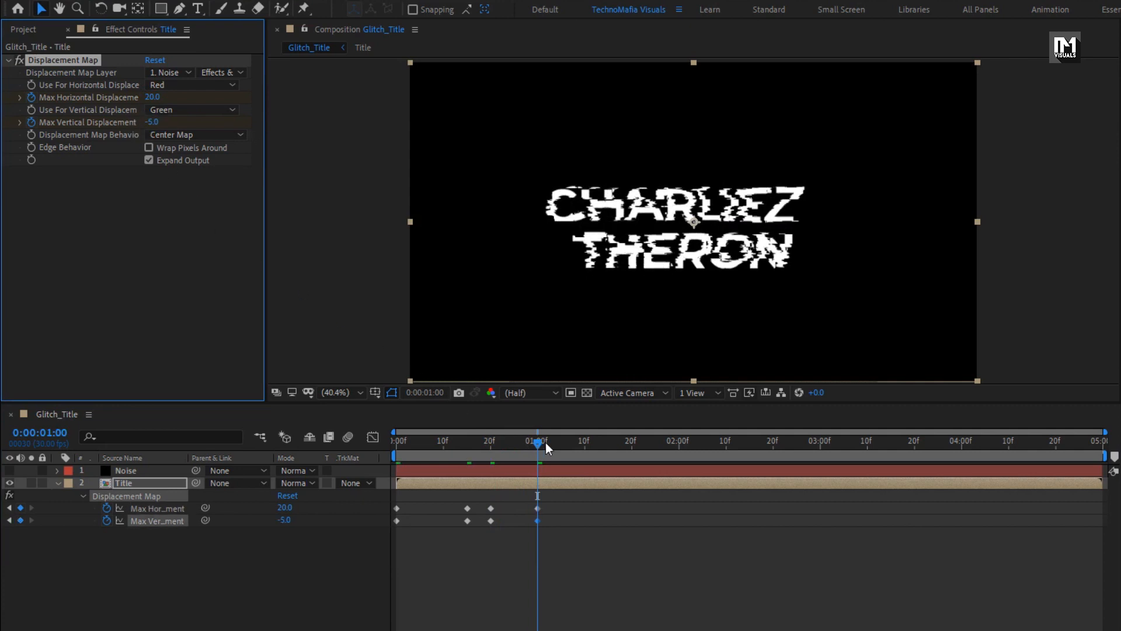
# At 0:00:01:15, set the Title layer's maximum horizontal and vertical displacement both to 0
pyautogui.moveTo(544, 444); pyautogui.dragTo(609, 447)
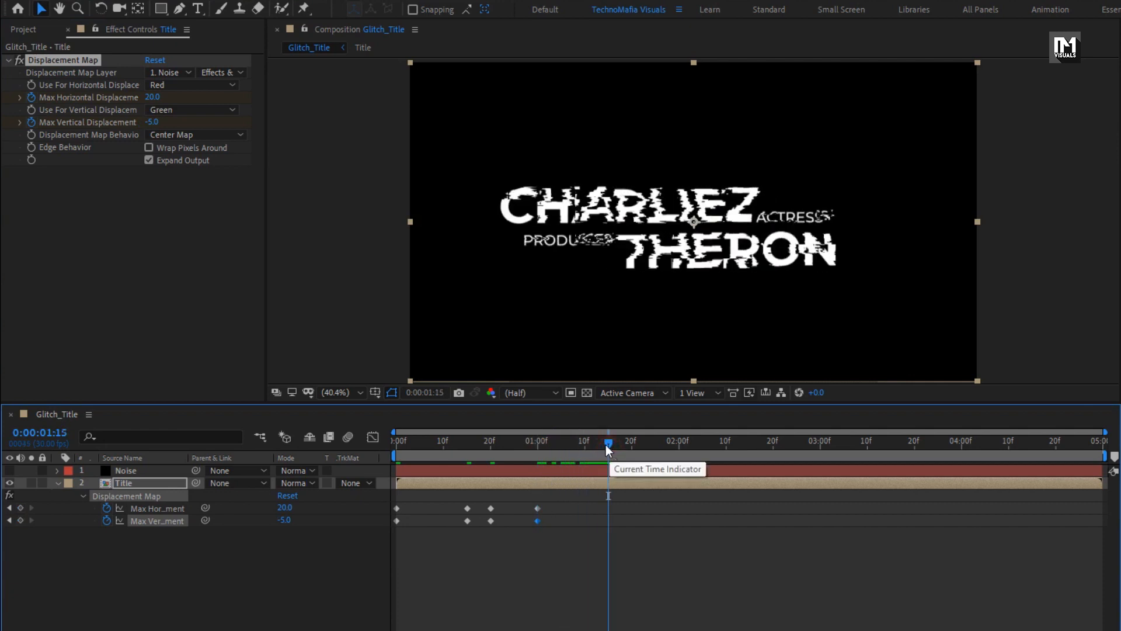
pyautogui.click(153, 98)
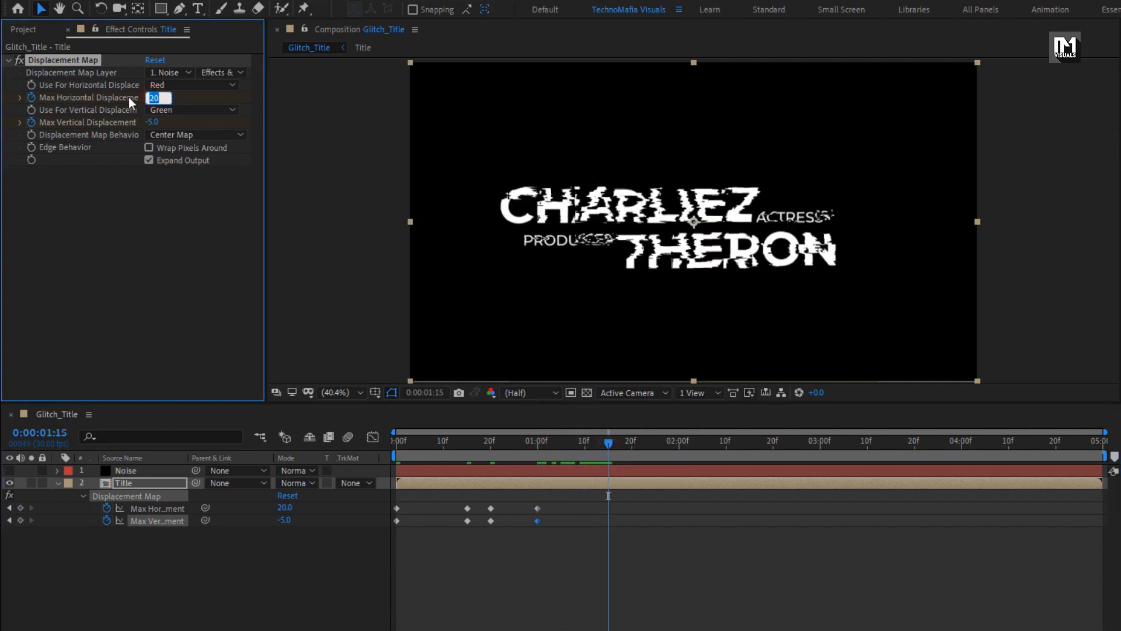
pyautogui.write('0')
pyautogui.press('Return')
pyautogui.click(151, 122)
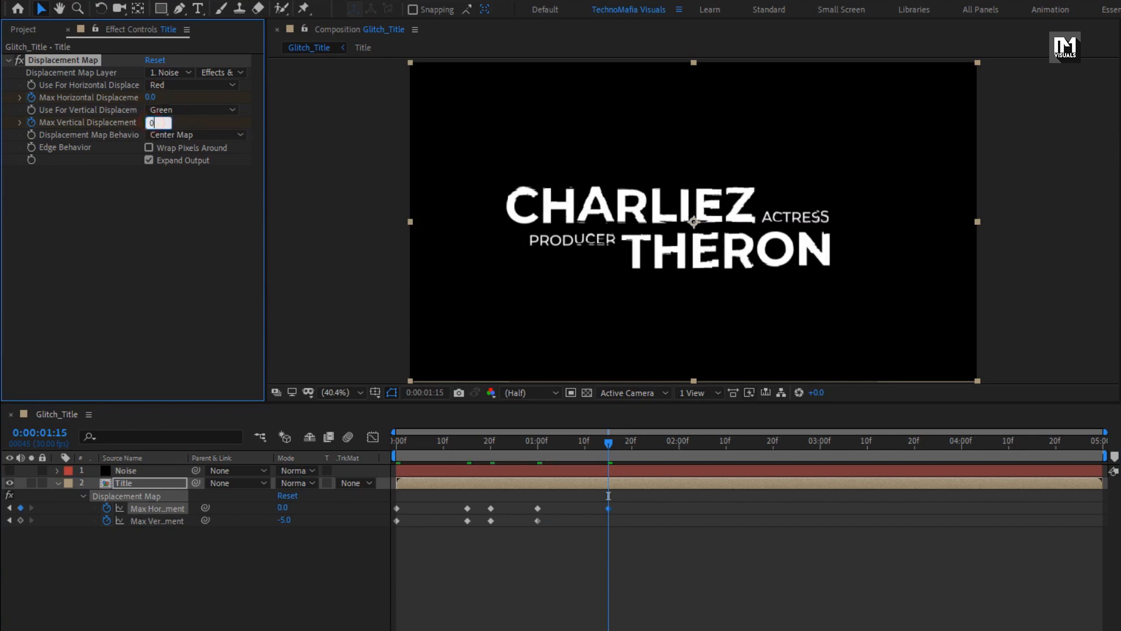
pyautogui.write('0')
pyautogui.press('Return')
# Play back the keyframed title distortion from 0:00:00:00
pyautogui.click(397, 447)
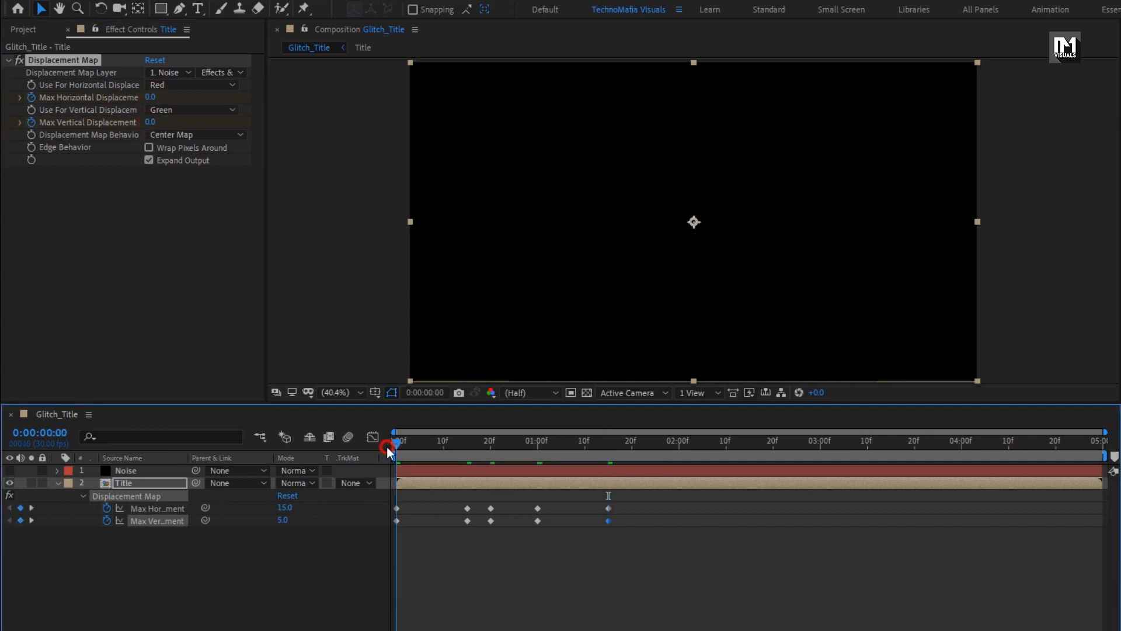
pyautogui.press('space')
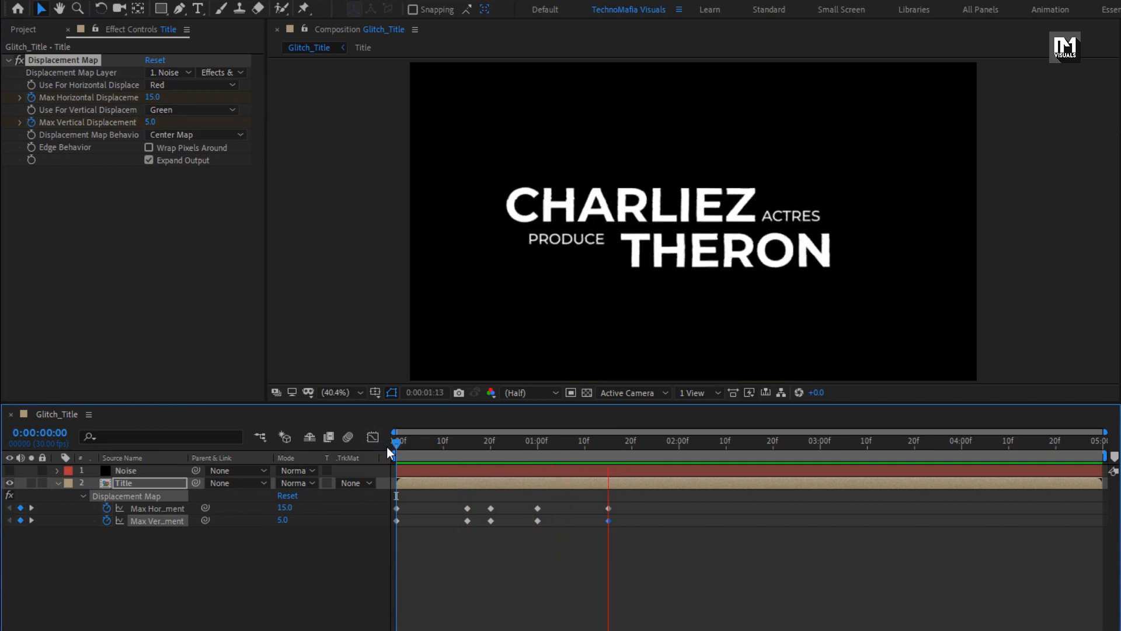
pyautogui.press('space')
pyautogui.press('space')
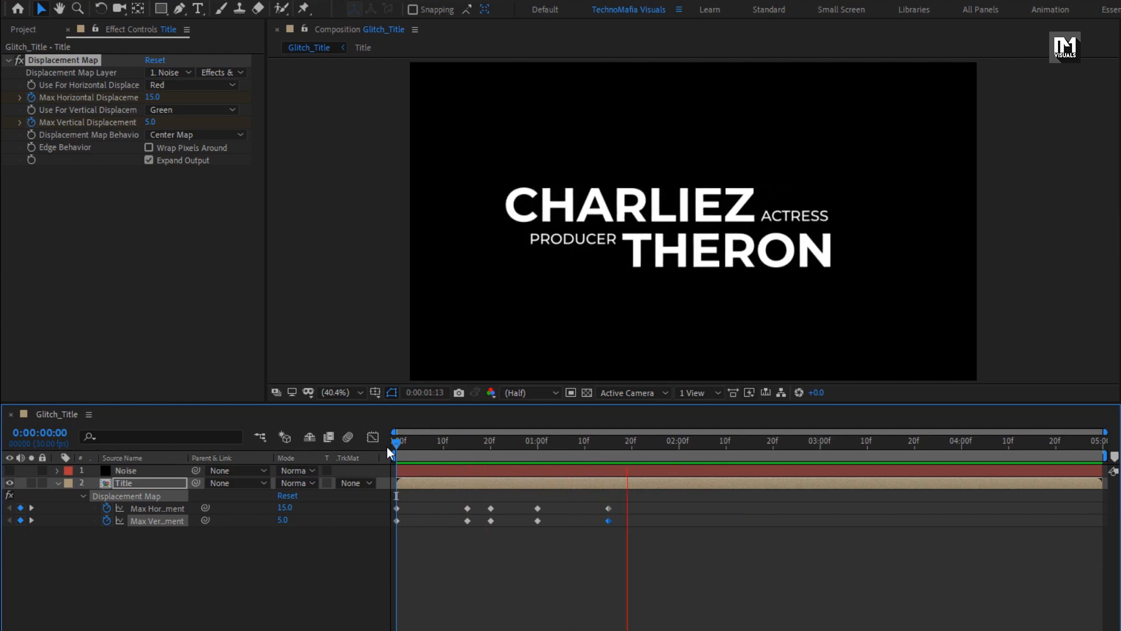
pyautogui.press('space')
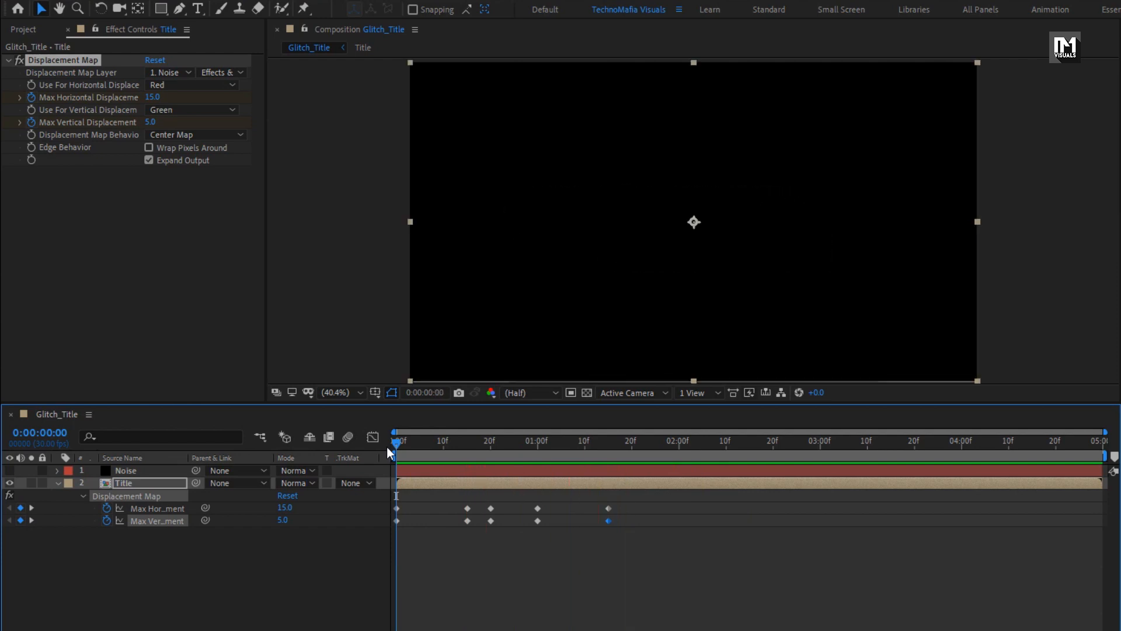
# Pre-compose the Noise and Title layers together as RBG-Title, moving all attributes into the new composition
pyautogui.click(58, 482)
pyautogui.moveTo(533, 446); pyautogui.dragTo(646, 446)
pyautogui.click(177, 485)
pyautogui.moveTo(153, 493); pyautogui.dragTo(135, 468)
pyautogui.rightClick(133, 468)
pyautogui.click(189, 403)
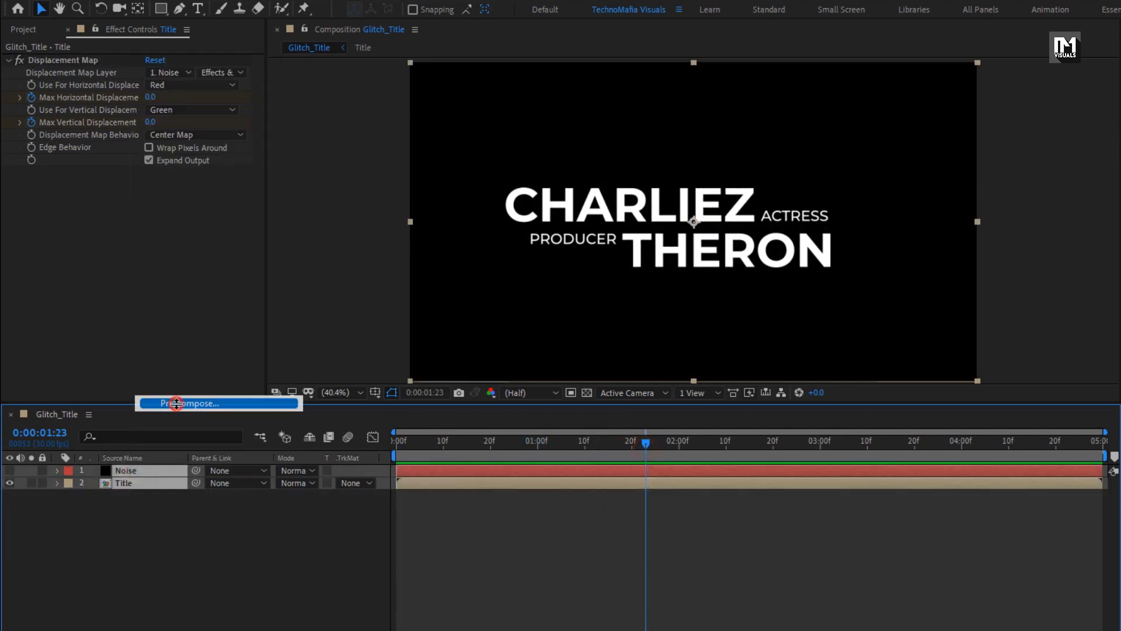
pyautogui.write('RBG-Title')
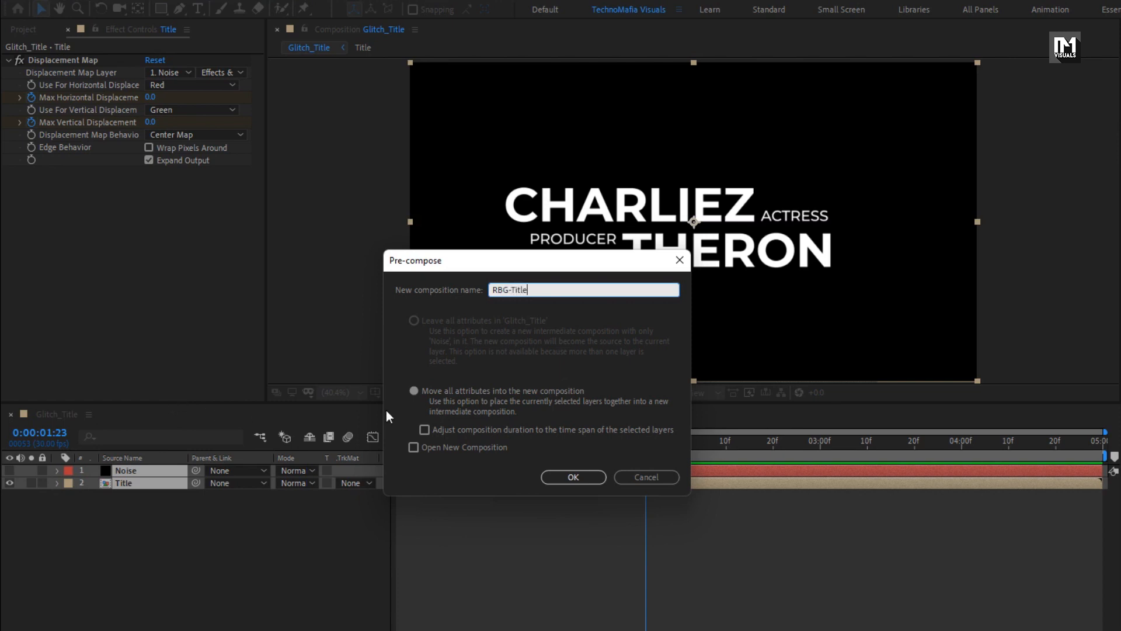
pyautogui.click(555, 479)
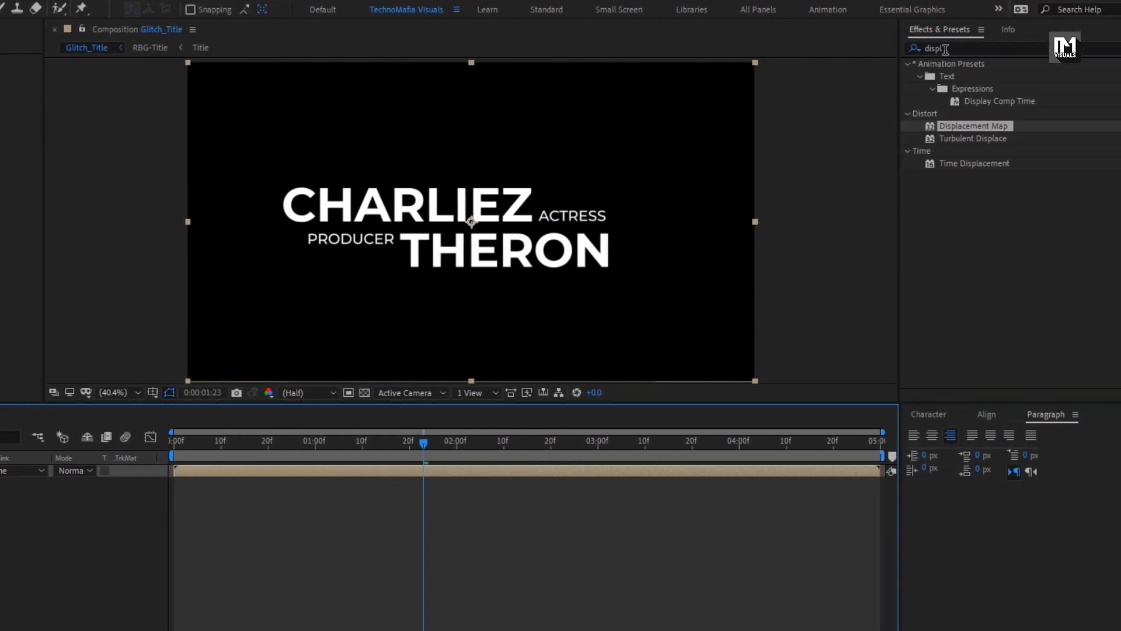
# Apply the Shift Channels effect to the RBG-Title layer, taking both red and green from Full Off
pyautogui.click(902, 42)
pyautogui.write('shift')
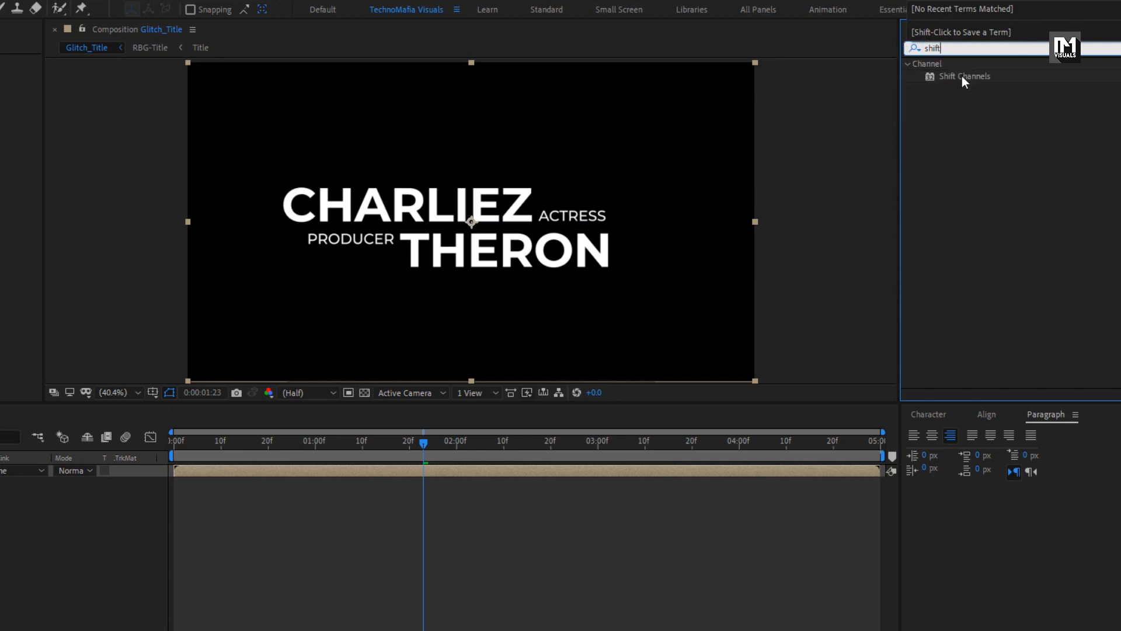
pyautogui.moveTo(964, 77); pyautogui.dragTo(501, 212)
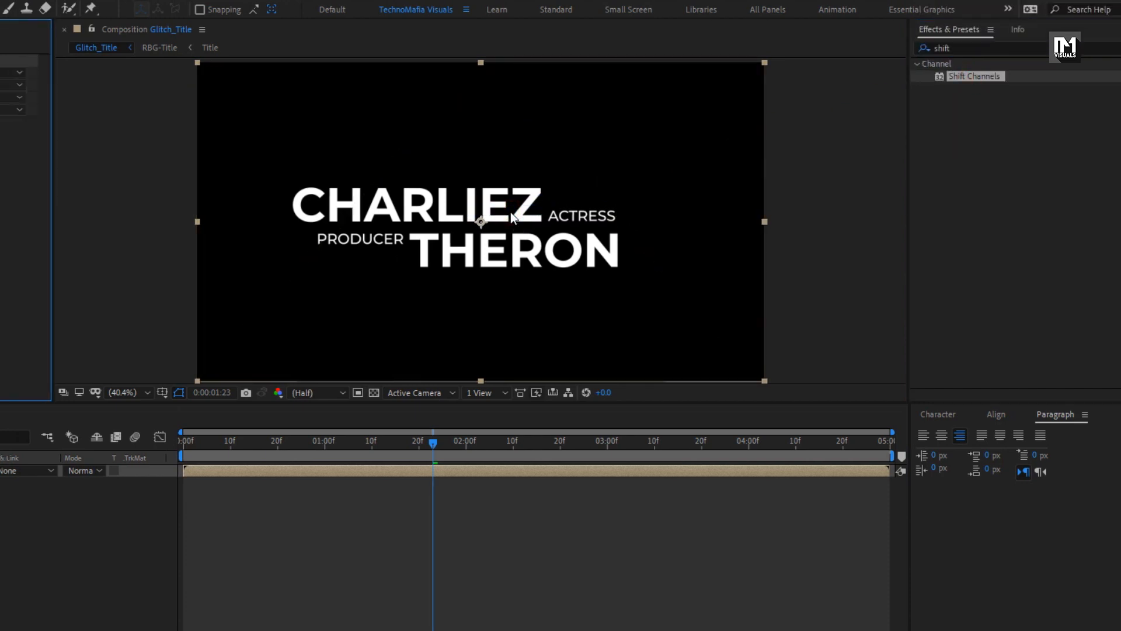
pyautogui.click(176, 86)
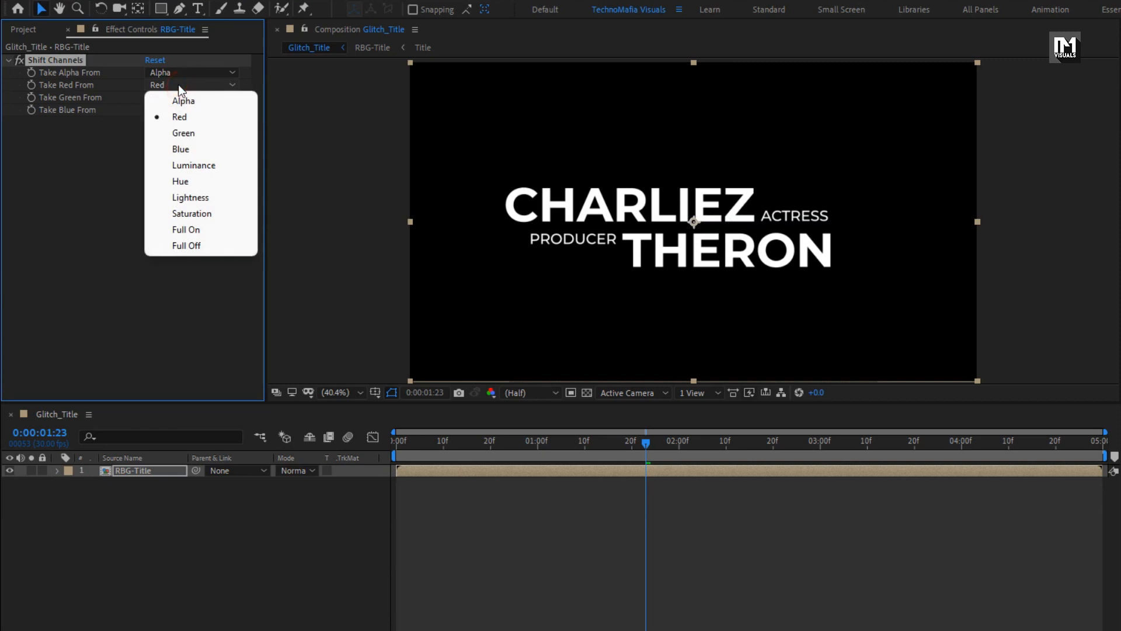
pyautogui.click(189, 244)
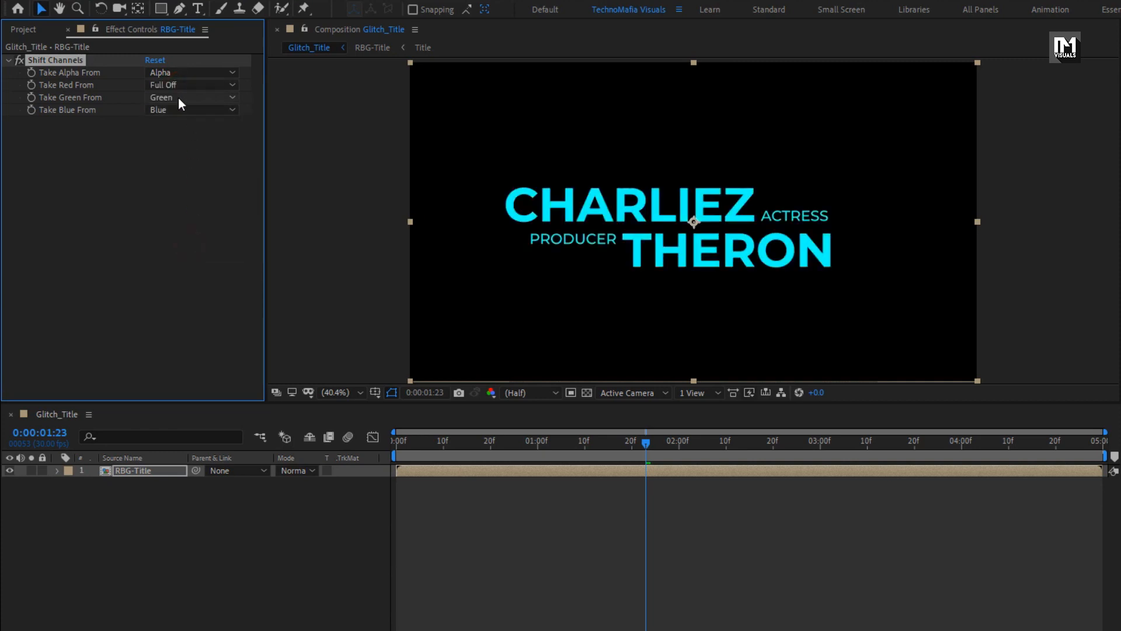
pyautogui.click(178, 97)
pyautogui.click(194, 254)
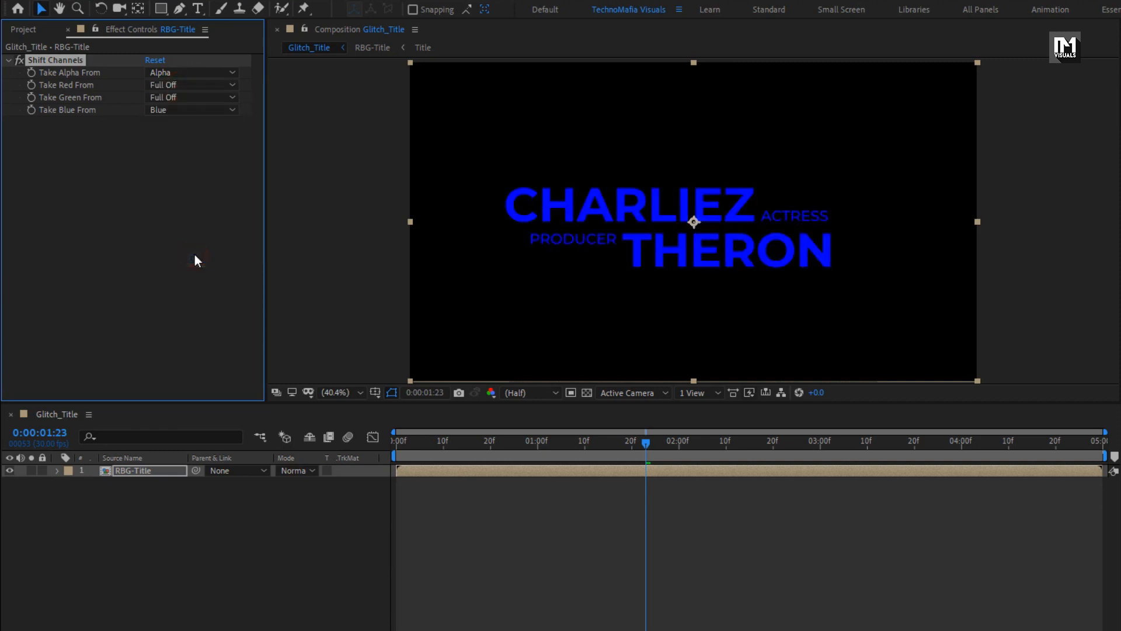
# Duplicate the blue RBG-Title layer and make the copy green, taking green from Green and blue from Full Off
pyautogui.click(139, 474)
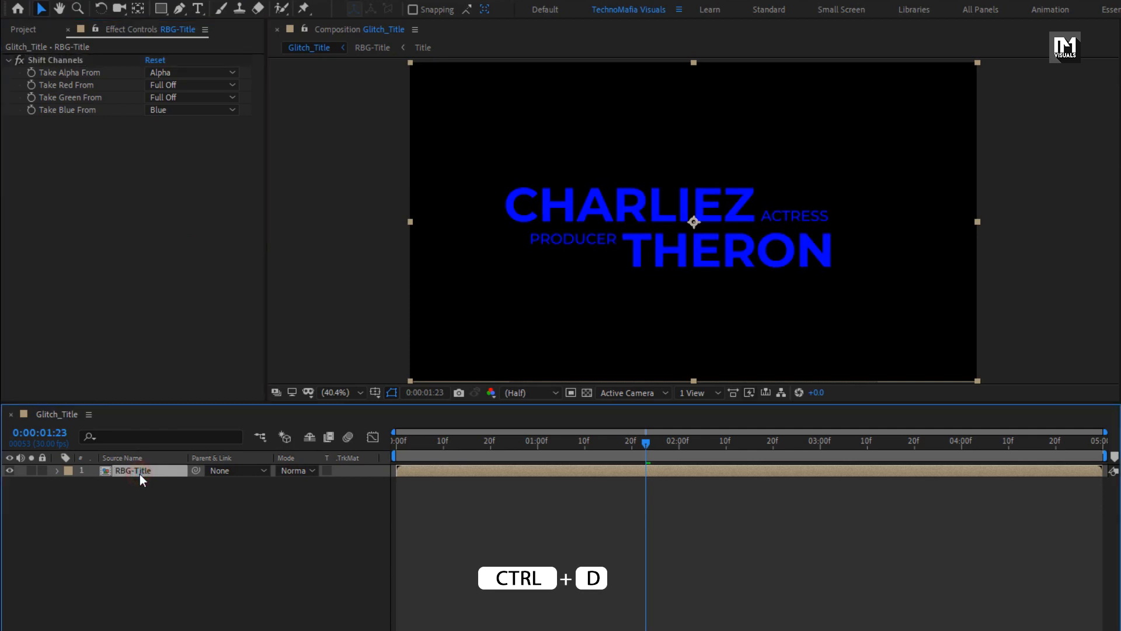
pyautogui.hotkey('ctrl', 'd')
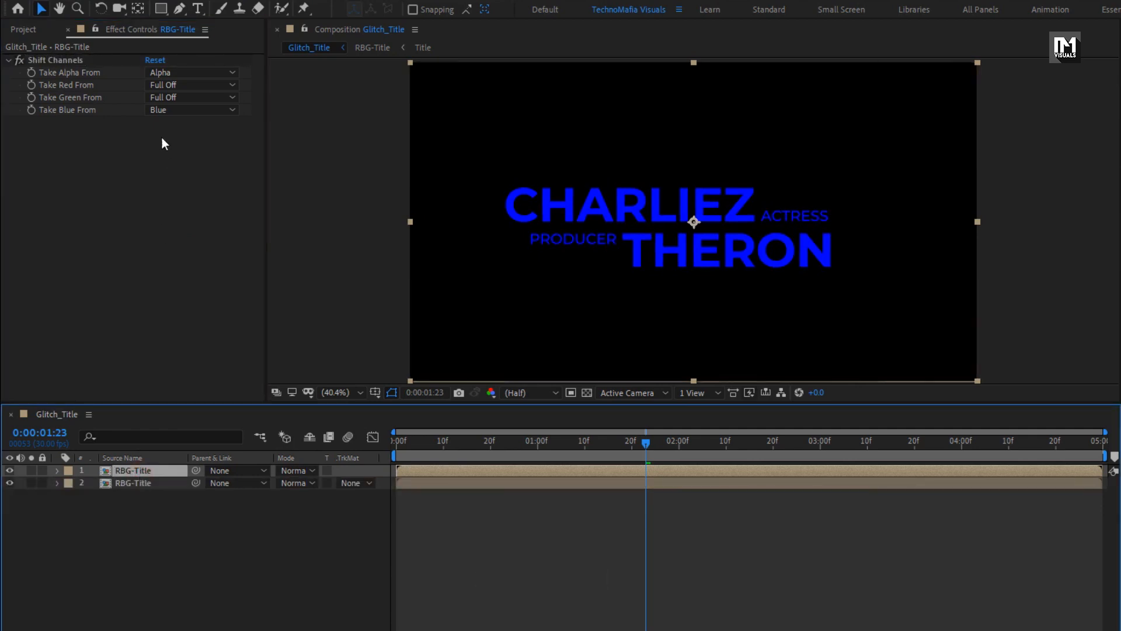
pyautogui.click(177, 97)
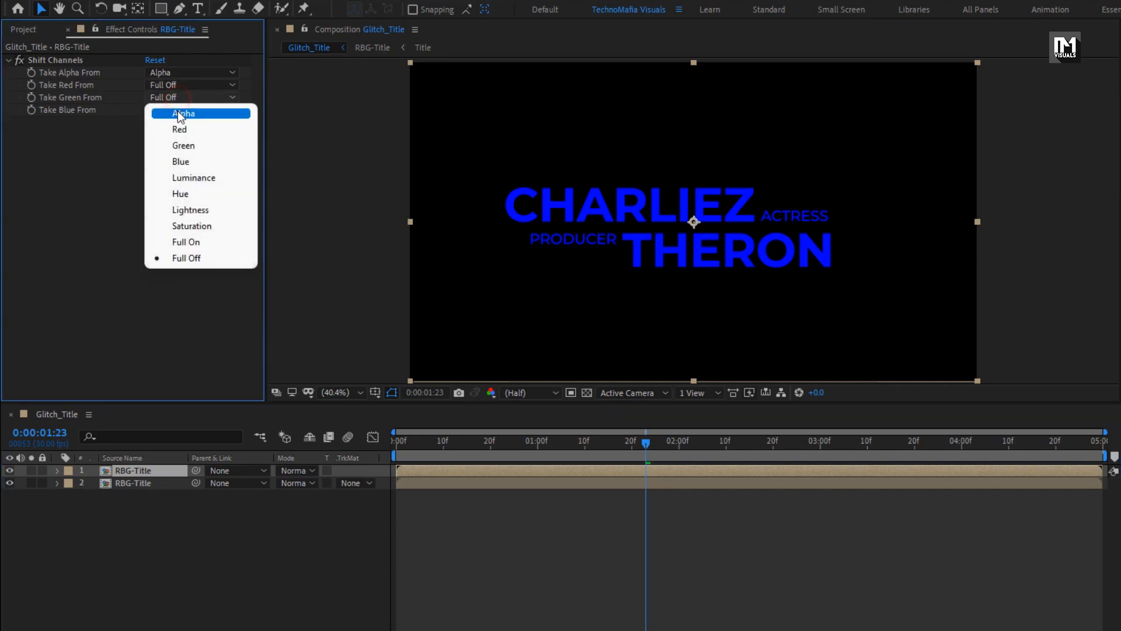
pyautogui.click(180, 144)
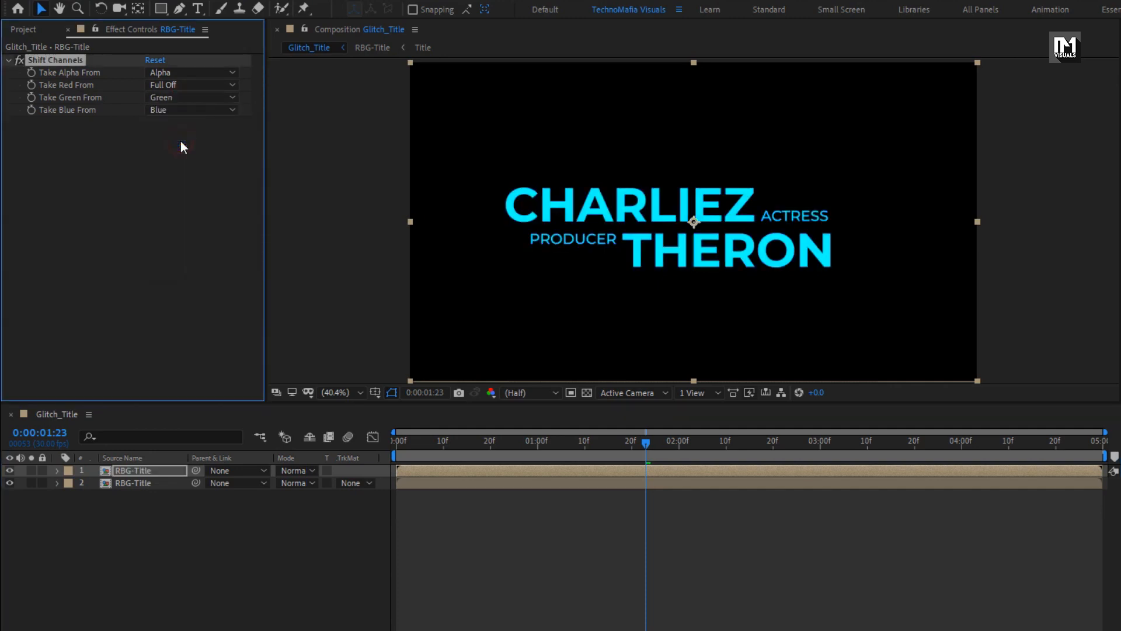
pyautogui.click(166, 111)
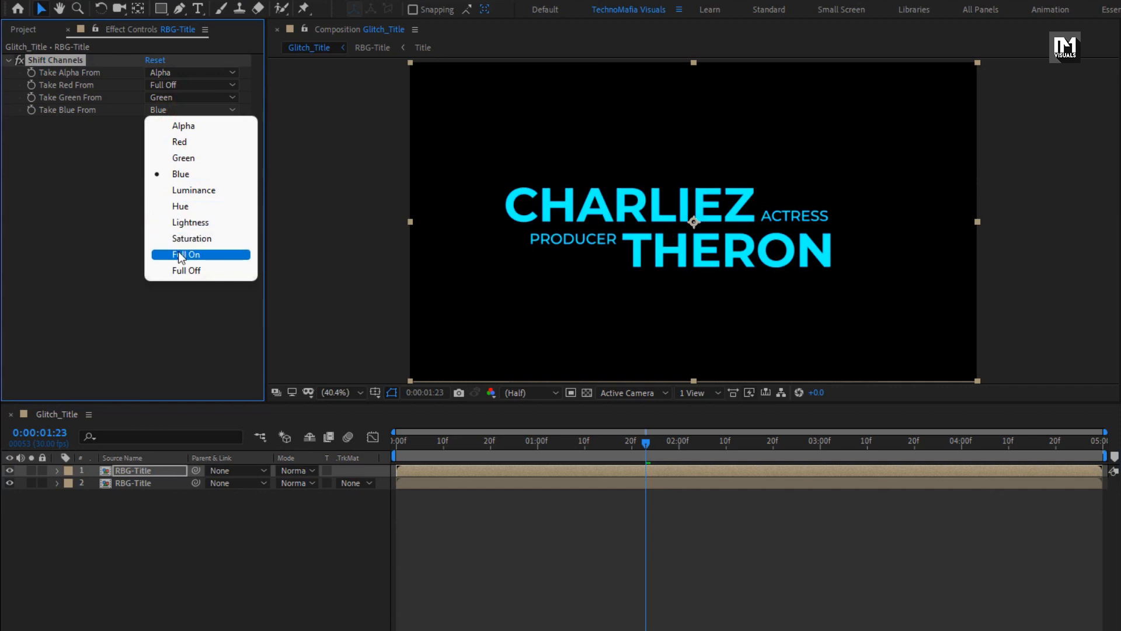
pyautogui.click(180, 269)
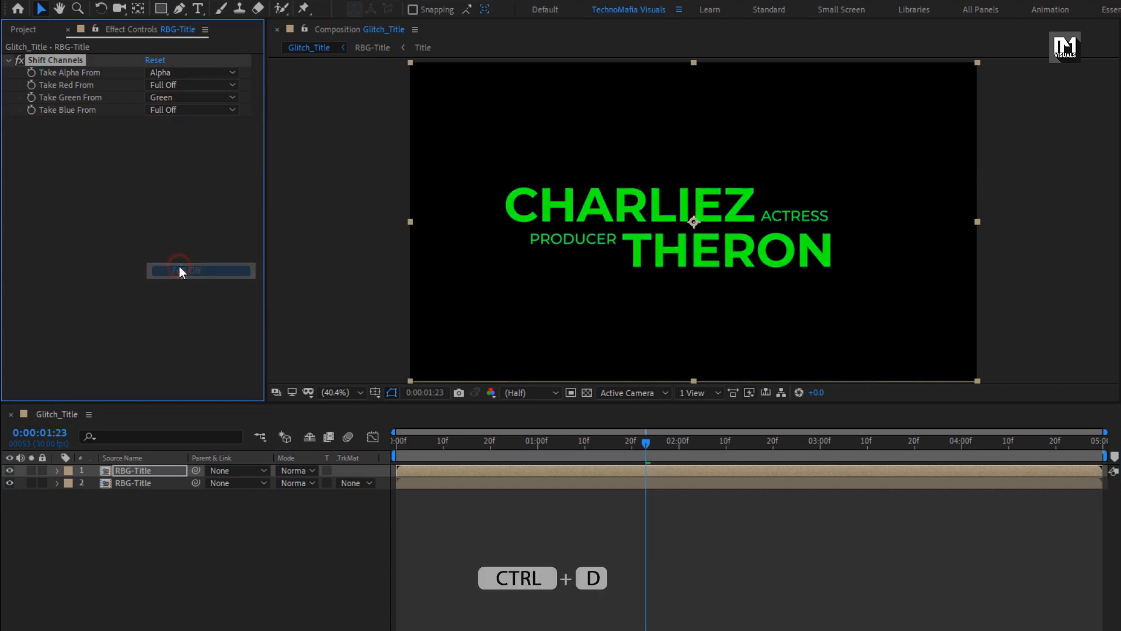
# Duplicate the green RBG-Title layer and make the copy red, taking red from Red and green from Full Off
pyautogui.click(152, 469)
pyautogui.hotkey('ctrl', 'd')
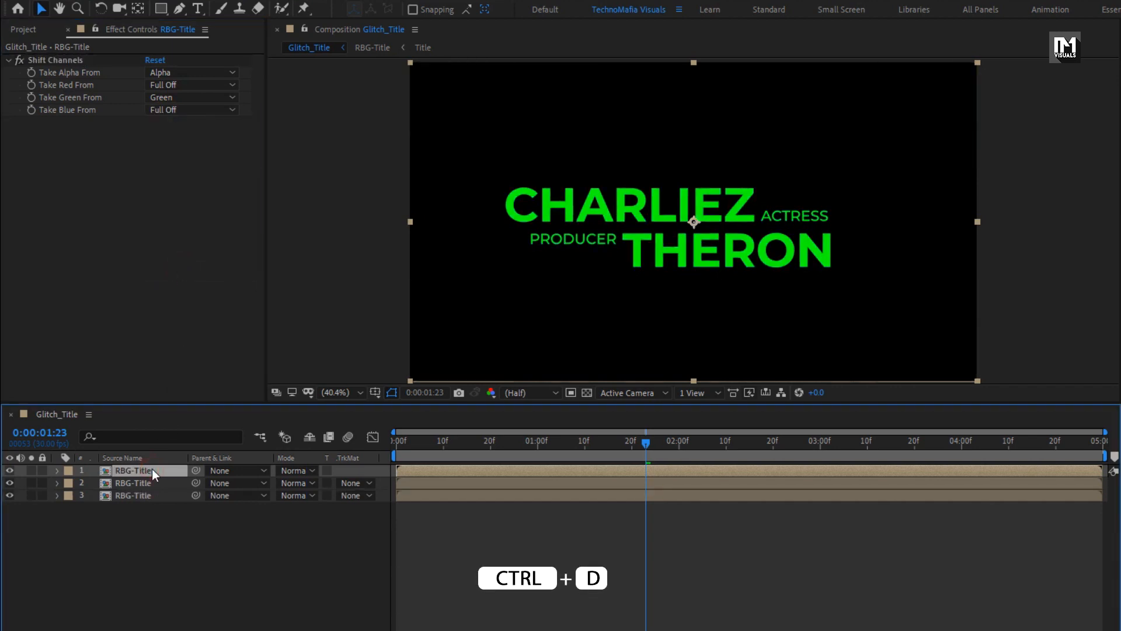
pyautogui.click(167, 97)
pyautogui.click(174, 254)
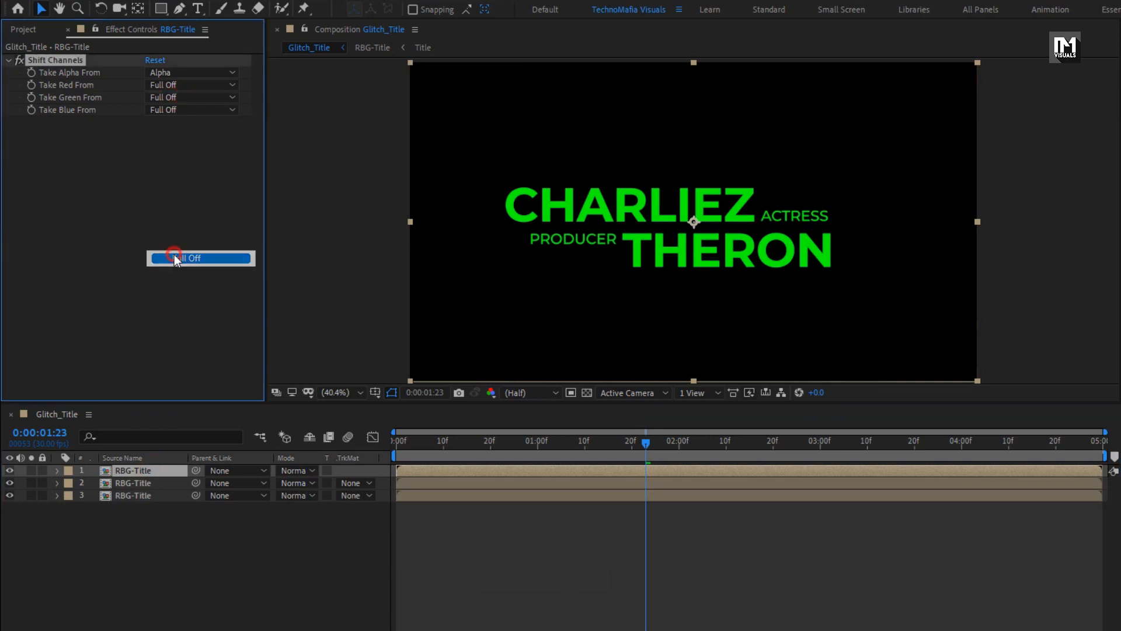
pyautogui.click(151, 111)
pyautogui.click(173, 114)
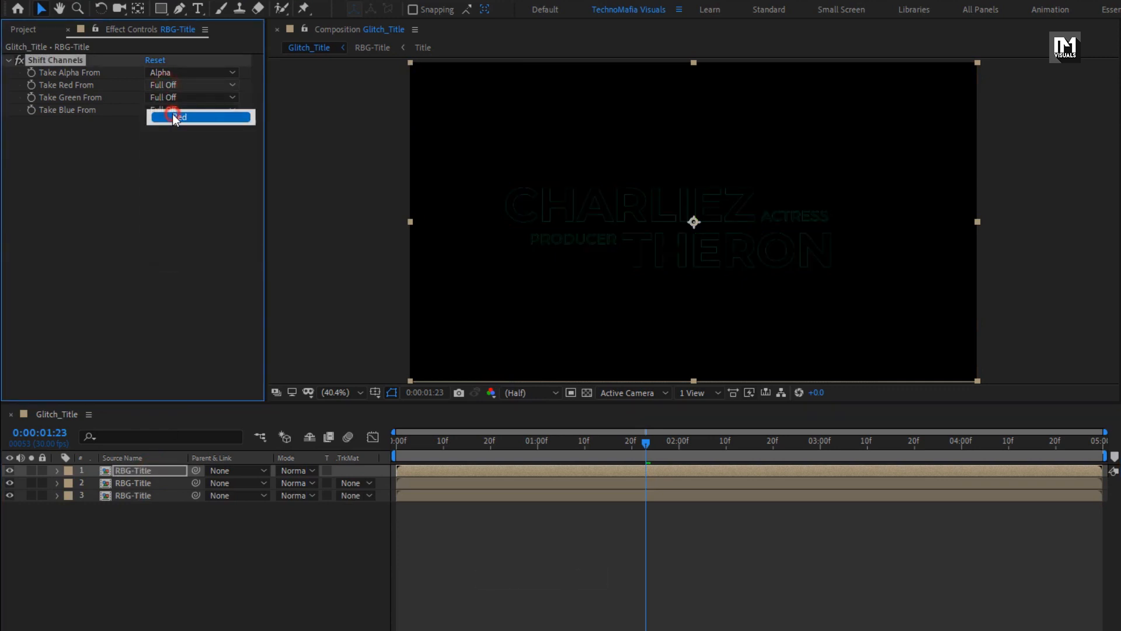
# Stagger the RBG-Title layers in time, starting the green layer at frame 1 and the red layer at frame 2
pyautogui.moveTo(407, 442); pyautogui.dragTo(397, 441)
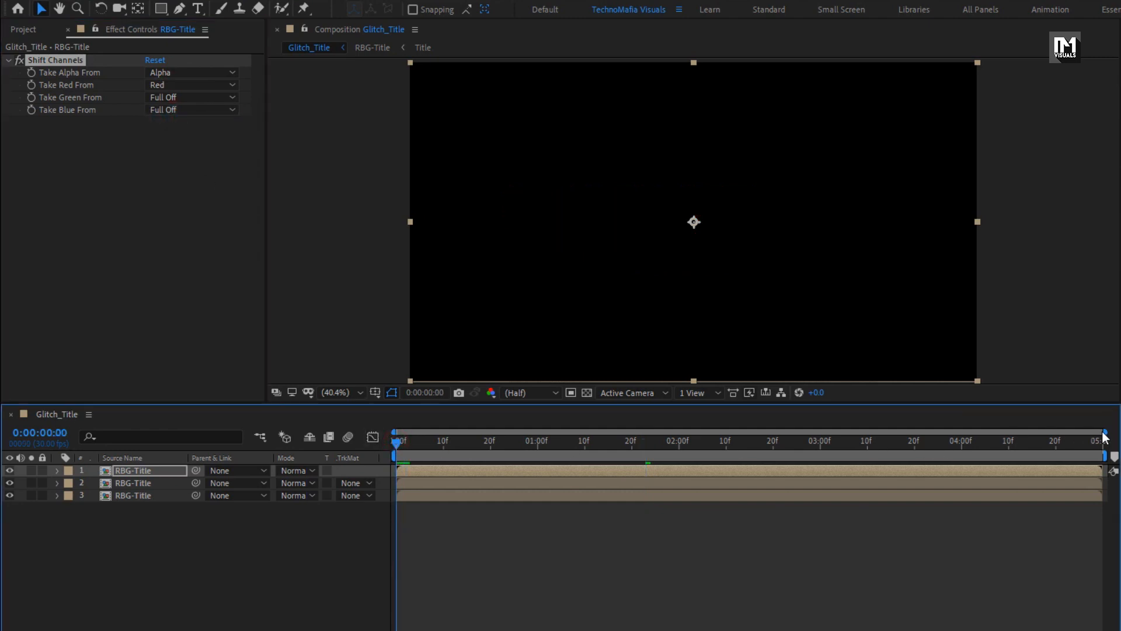
pyautogui.moveTo(1105, 436); pyautogui.dragTo(474, 437)
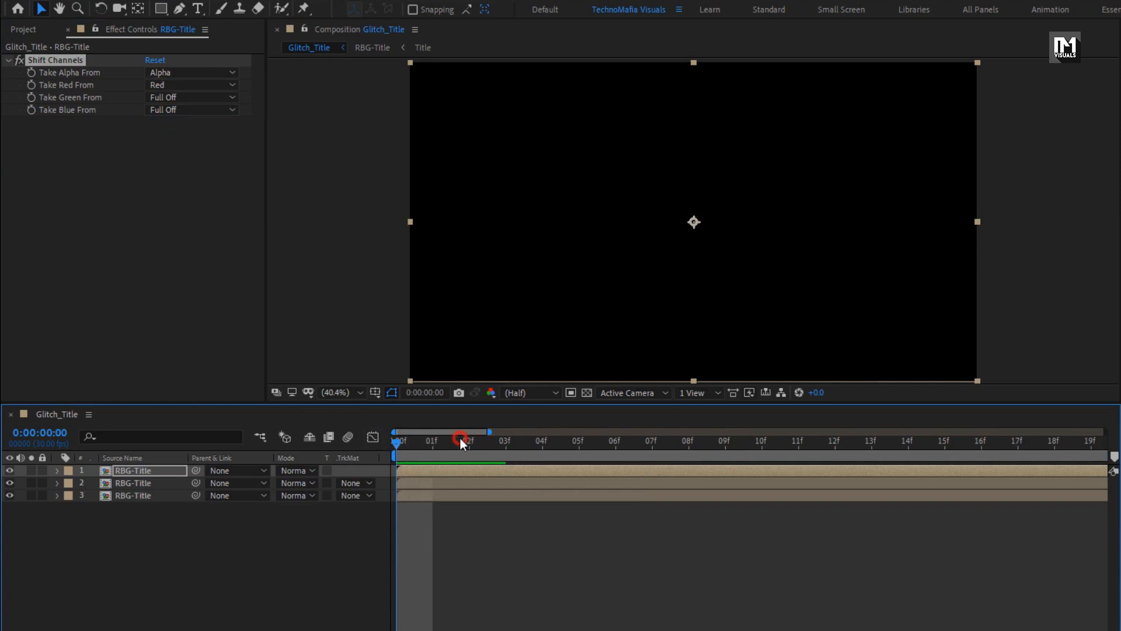
pyautogui.click(414, 491)
pyautogui.moveTo(408, 487); pyautogui.dragTo(484, 470)
pyautogui.click(421, 470)
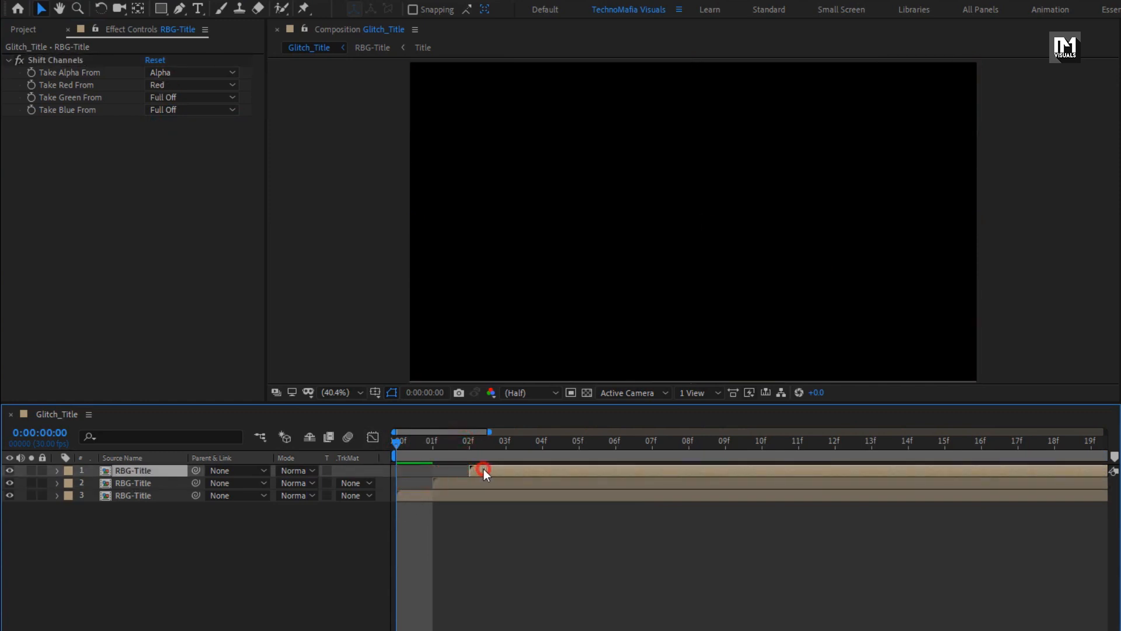
pyautogui.moveTo(404, 446); pyautogui.dragTo(1106, 431)
# Set the blending mode of the red and green RBG-Title layers to Screen and play back the title from the start
pyautogui.moveTo(403, 443); pyautogui.dragTo(657, 446)
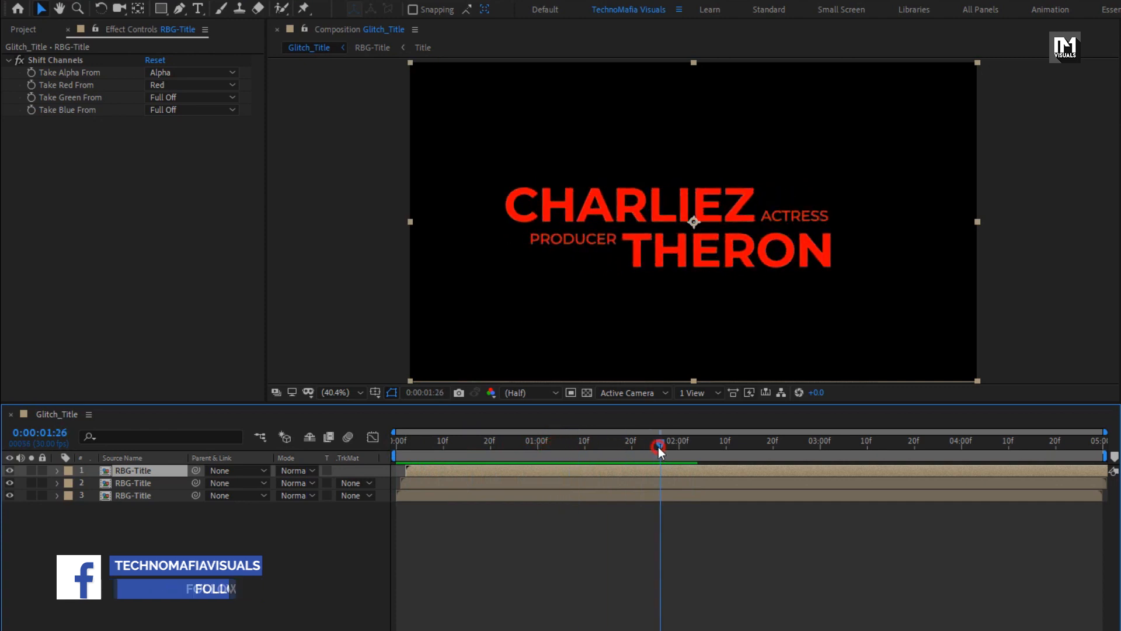
pyautogui.click(291, 470)
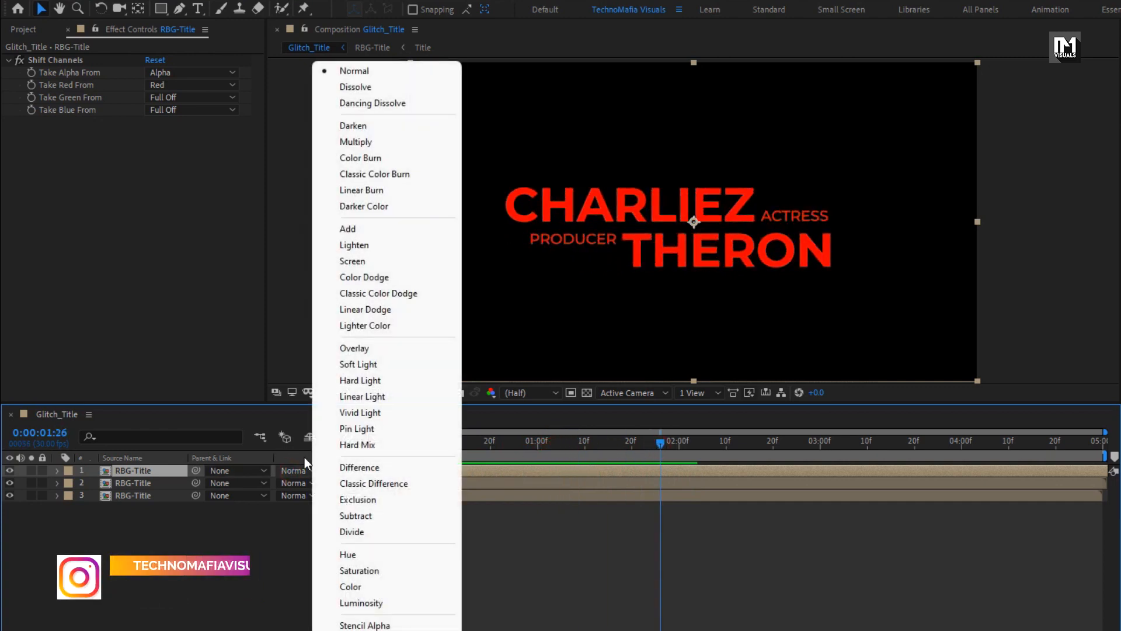
pyautogui.click(335, 262)
pyautogui.click(295, 492)
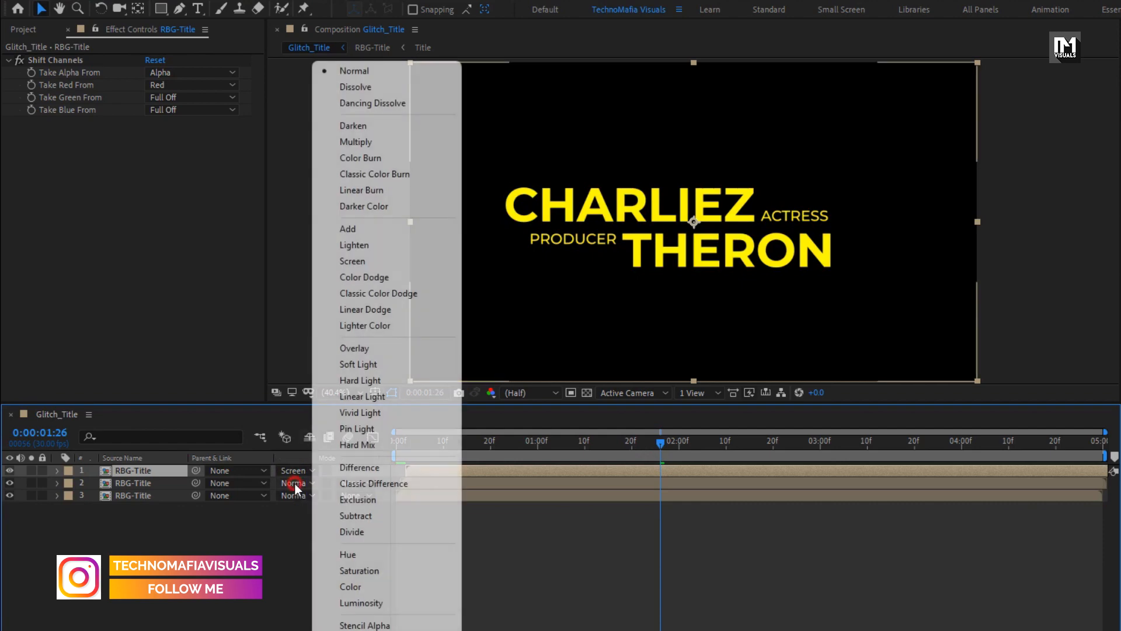
pyautogui.click(326, 264)
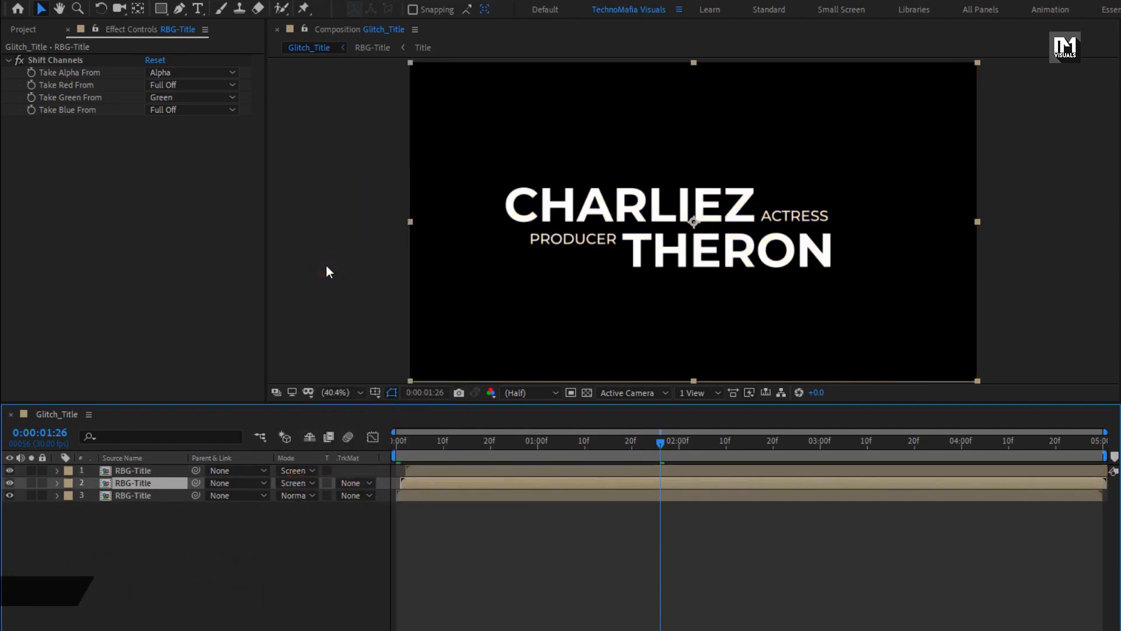
pyautogui.click(391, 442)
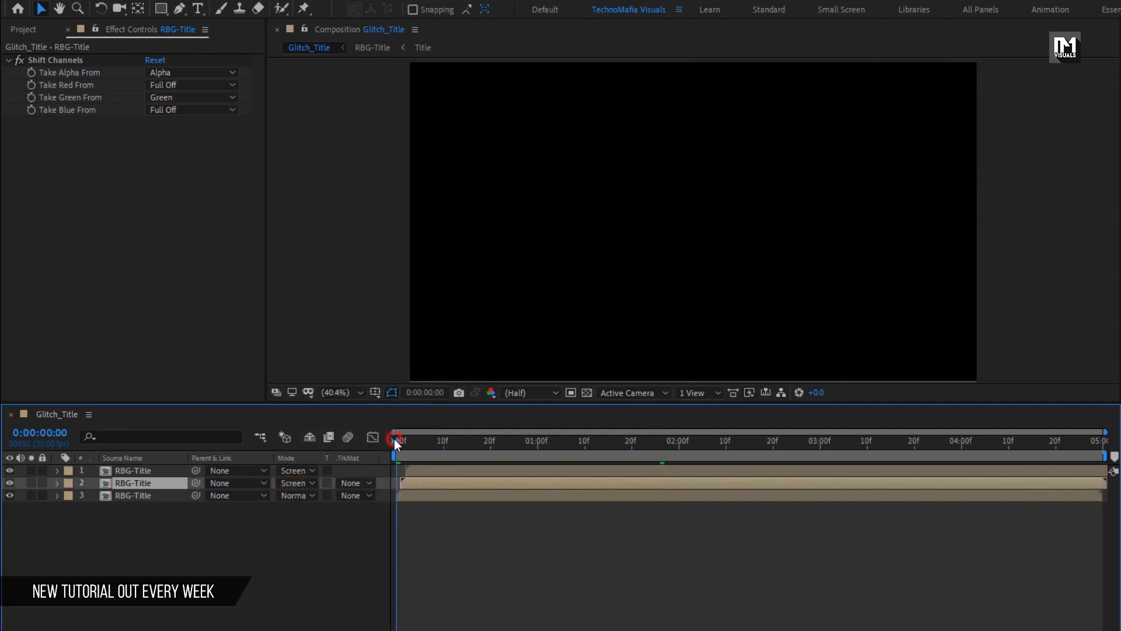
pyautogui.press('space')
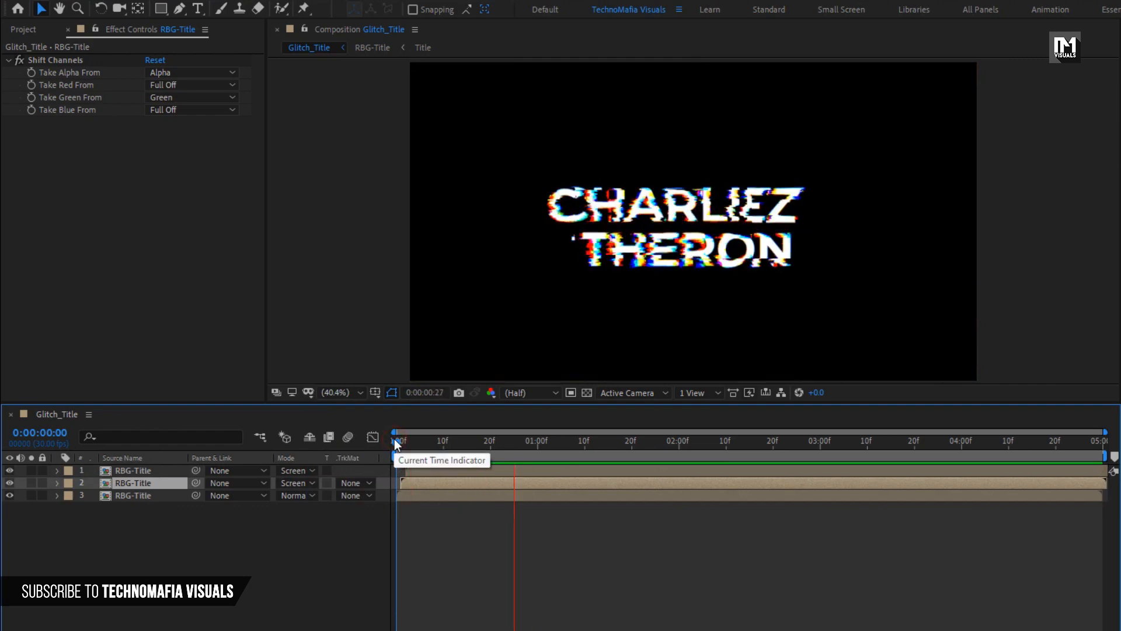